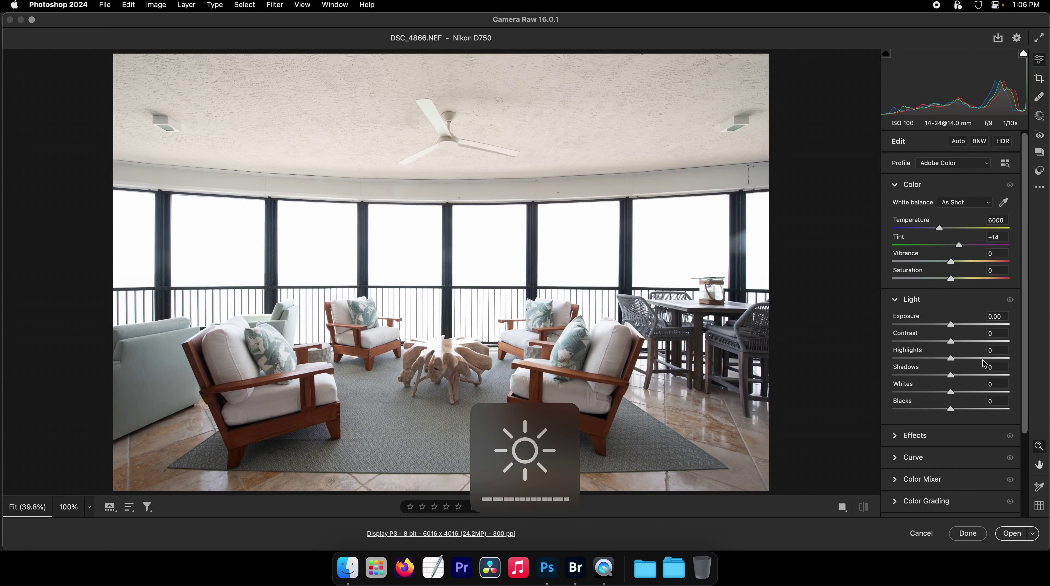
Step: Develop the DSC_4866 raw photo with Shadows +63, Highlights -62 and Temperature 5862, fine-tune its exposure, and open it in Photoshop
click(987, 374)
drag(950, 357, 915, 358)
drag(940, 228, 937, 229)
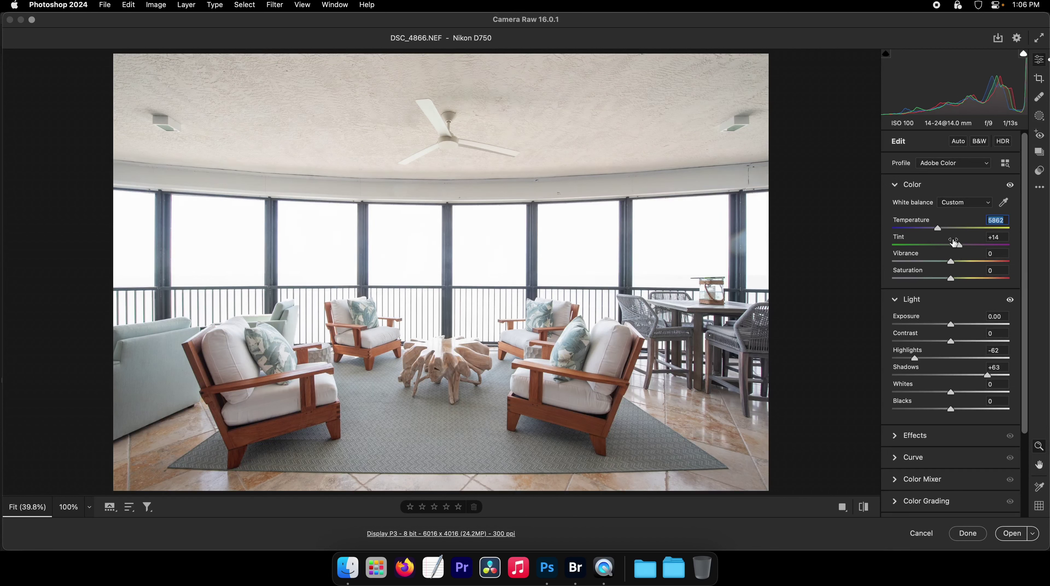
drag(952, 323, 968, 344)
click(1008, 532)
Step: Save the opened photo as a Photoshop document named Lanai.psd
key(super+shift+s)
text(Lanai.psd)
click(353, 154)
click(842, 534)
Step: Switch to Bridge, compare the bracketed exposures full screen, and open DSC_4862.NEF in Camera Raw
click(575, 568)
key(space)
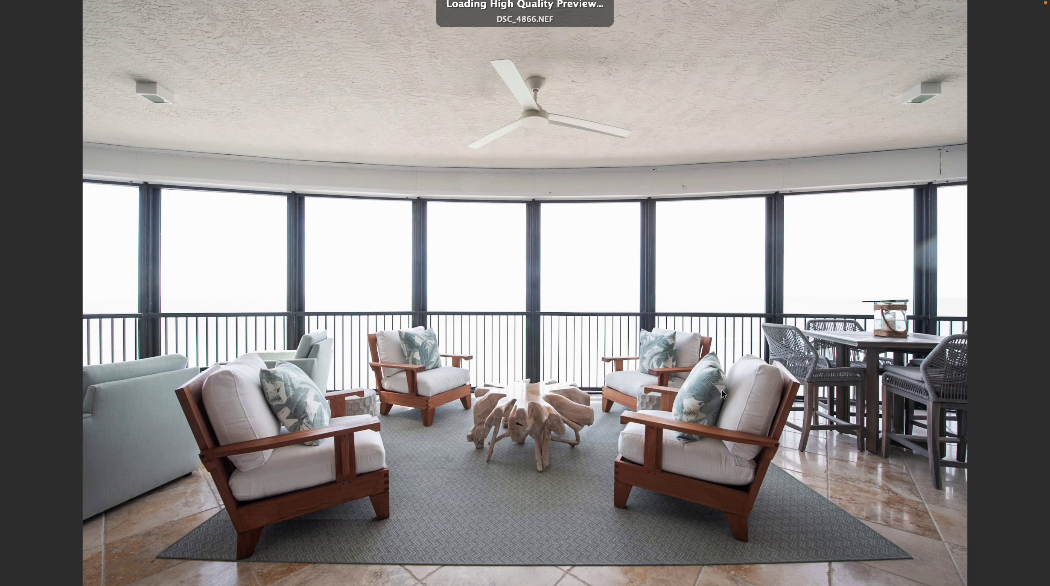
key(Left)
key(Left)
key(Left)
key(Left)
key(Left)
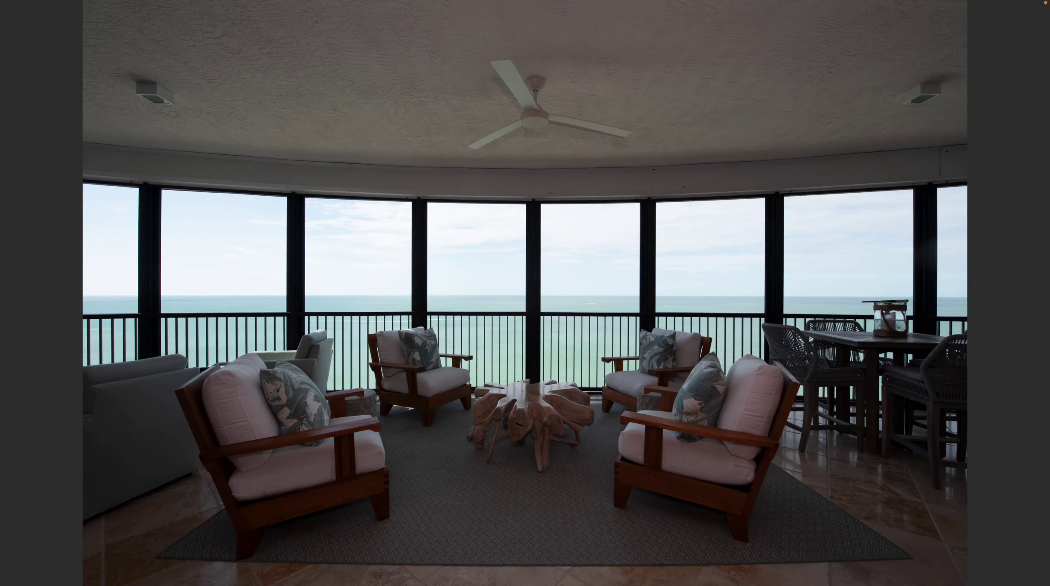
key(Right)
key(Right)
key(Left)
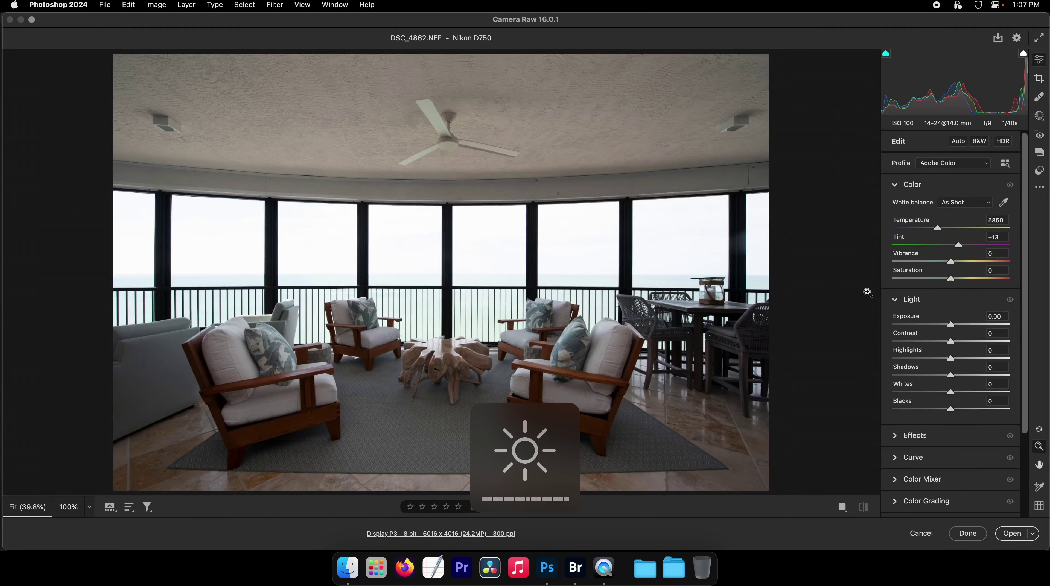
Step: Develop DSC_4862 with Temperature 5600, Tint +14, Exposure +0.30, Contrast +21, Highlights -62 and Shadows +77, and open it in Photoshop
drag(951, 375, 995, 375)
drag(950, 324, 914, 358)
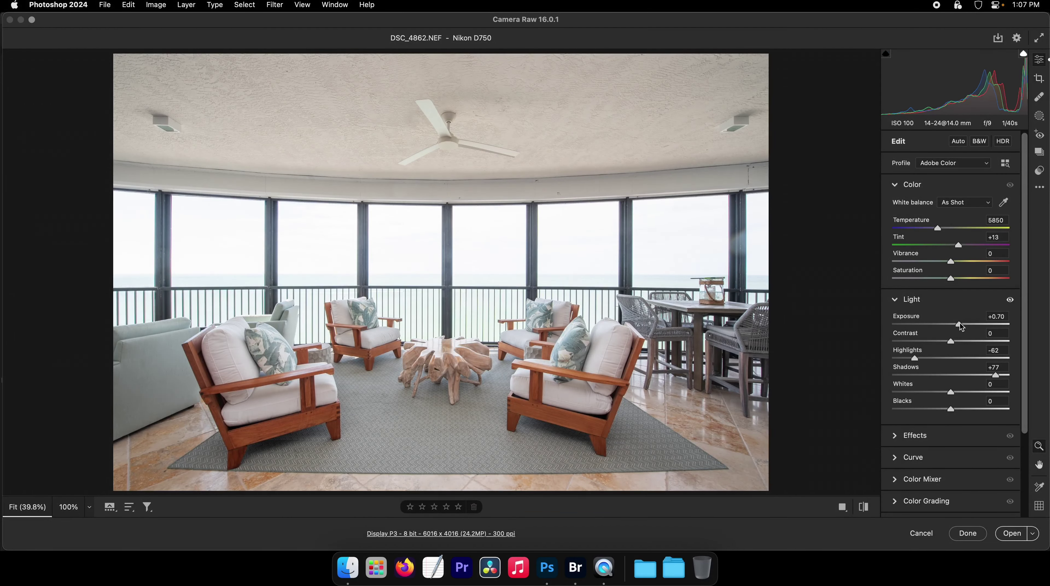
drag(960, 325, 956, 325)
drag(937, 228, 935, 229)
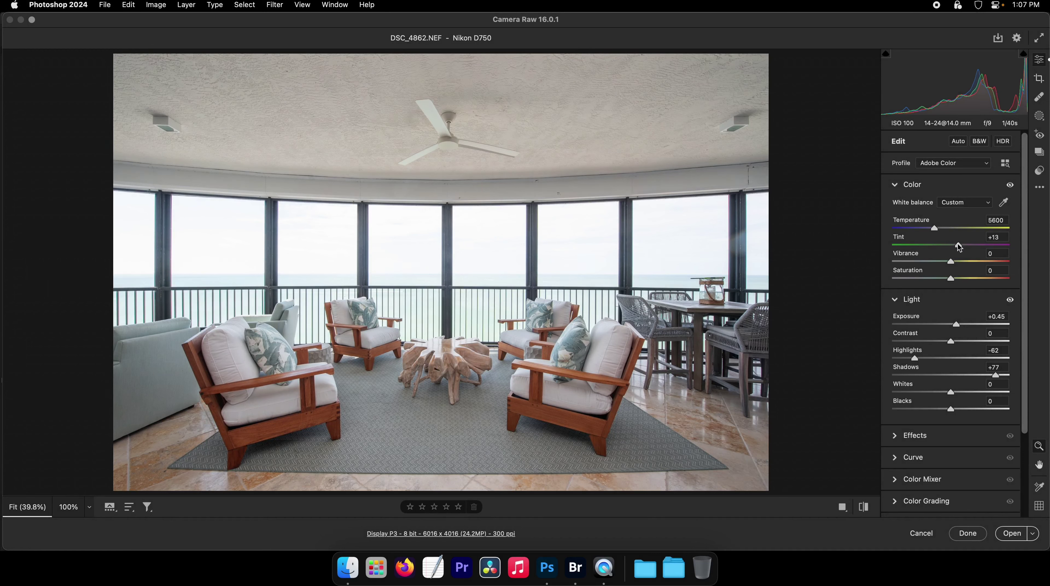
drag(958, 338, 952, 324)
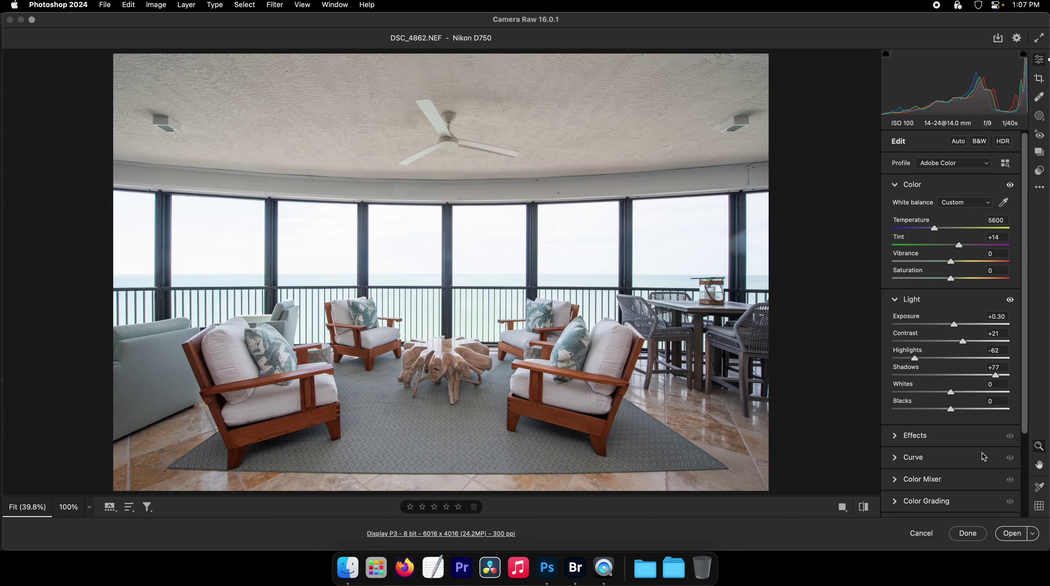
click(1011, 533)
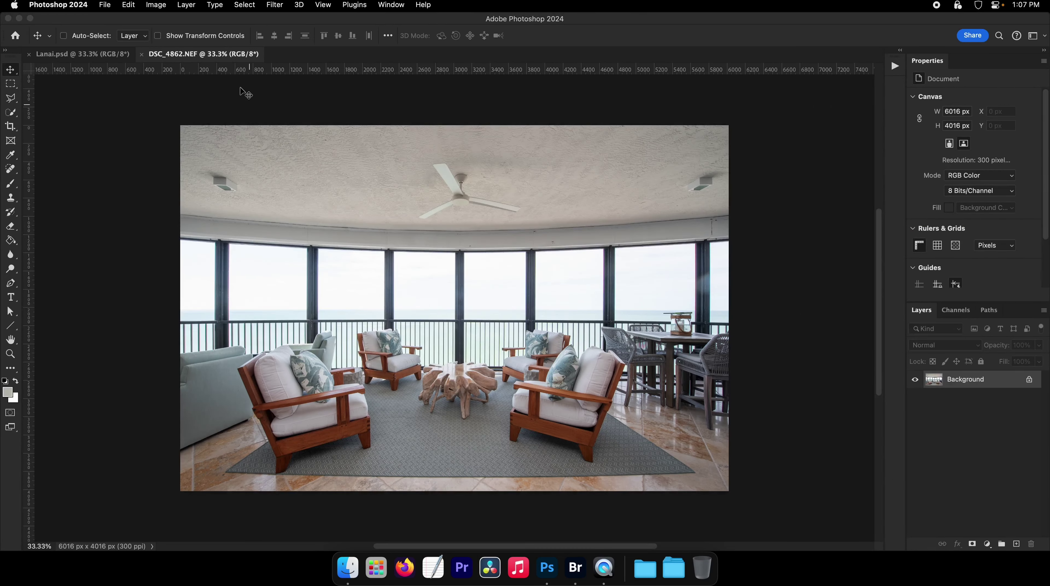
Step: Bring the DSC_4862 photo into Lanai.psd as an aligned layer above the Background, close the source photo and save the document
drag(221, 55, 292, 227)
drag(345, 265, 314, 143)
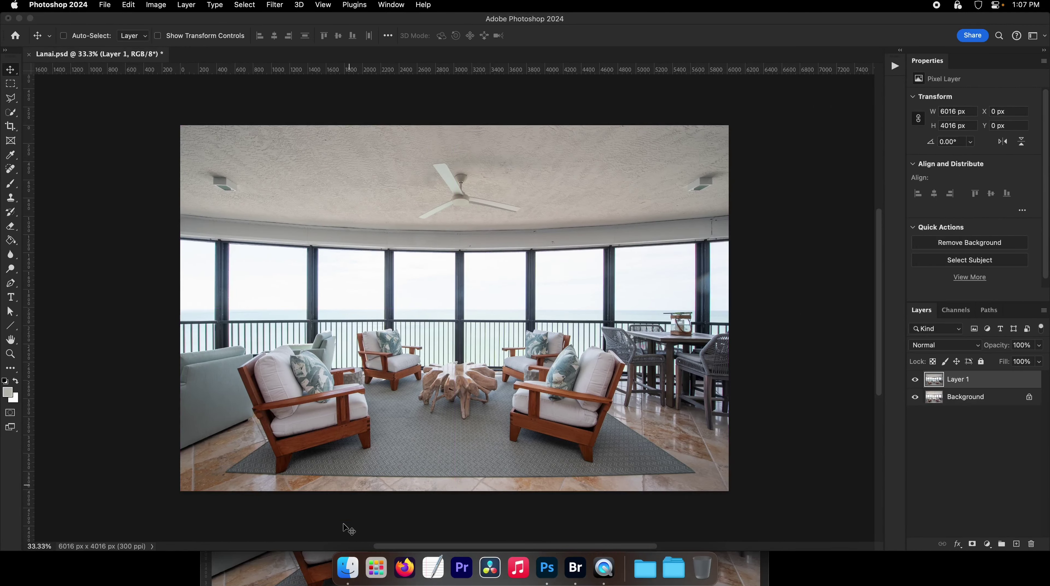
click(316, 573)
key(super+w)
click(511, 232)
key(super+s)
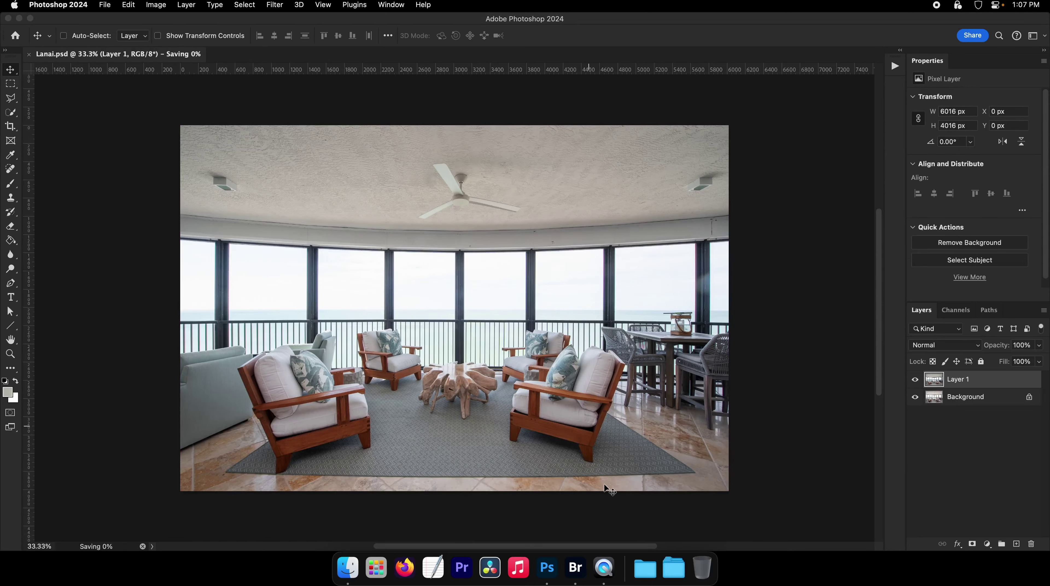
Step: Switch to Bridge, compare the darker exposures with clear window views, and open DSC_4860.NEF in Camera Raw
click(583, 561)
key(Right)
key(Right)
key(Right)
key(Left)
key(Left)
key(Right)
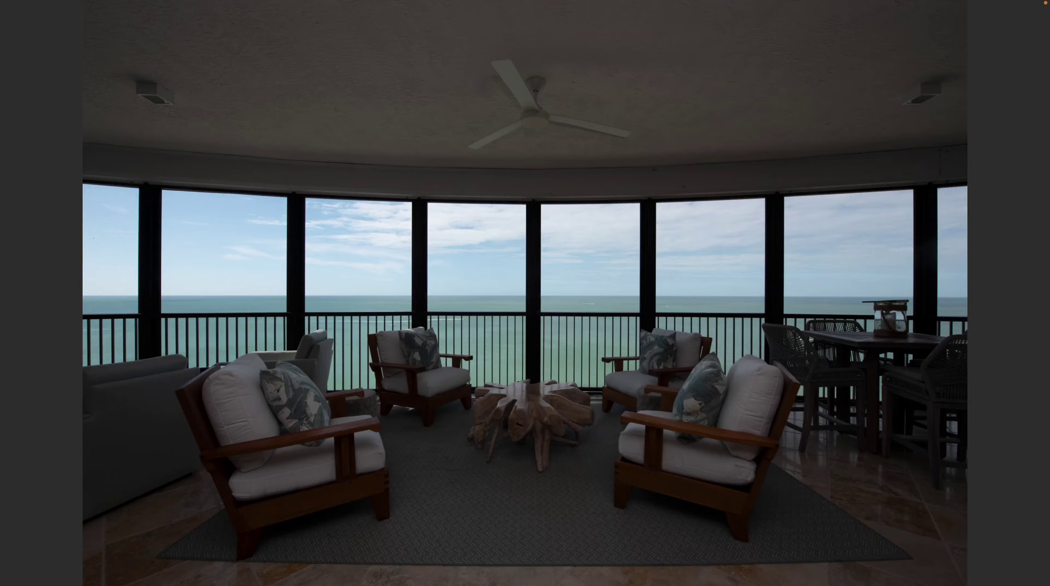
key(super+o)
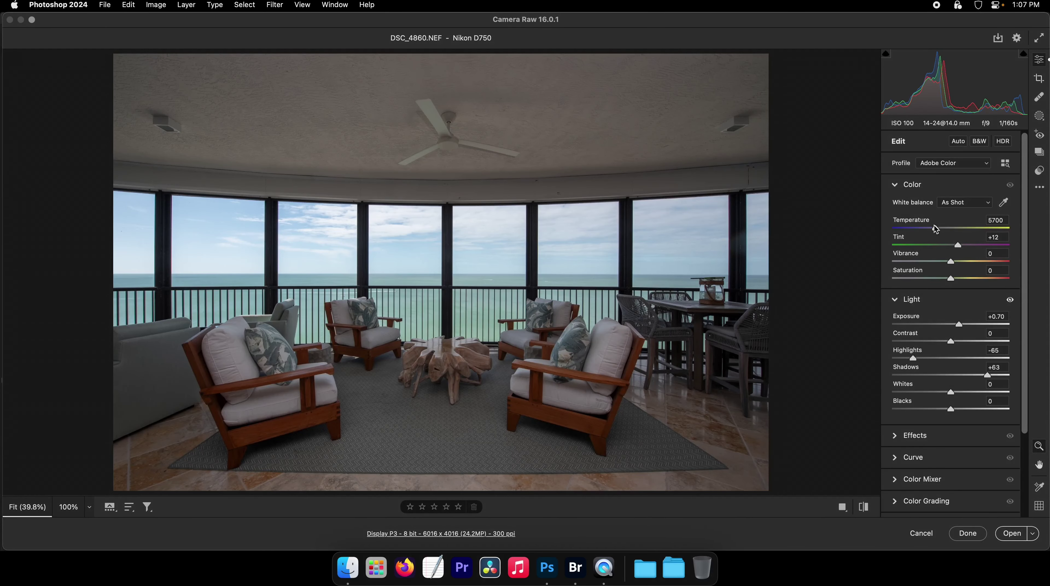
Step: Develop DSC_4860 with Temperature 5050, Tint +15, Vibrance +35, Saturation +30 and Highlights -78, fine-tune its exposure, and open it in Photoshop
click(970, 262)
click(965, 279)
click(961, 324)
click(959, 324)
click(909, 358)
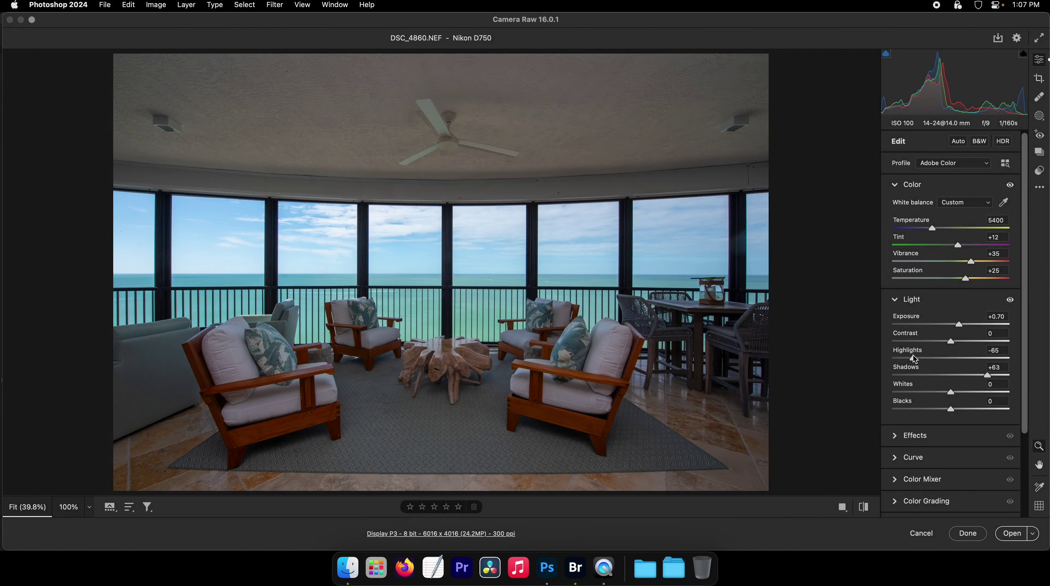
click(930, 228)
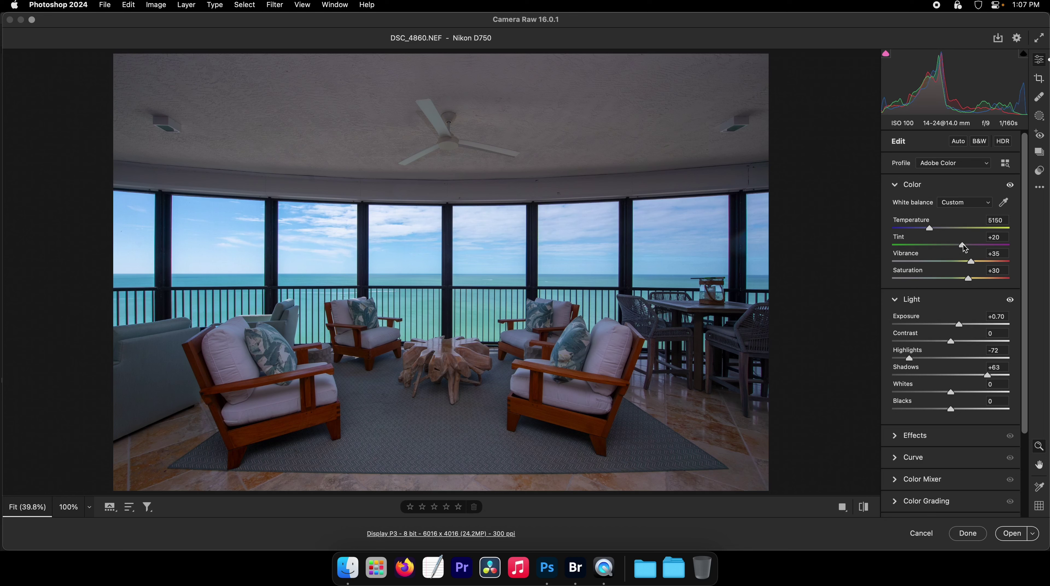
drag(963, 245, 961, 245)
drag(914, 353, 909, 357)
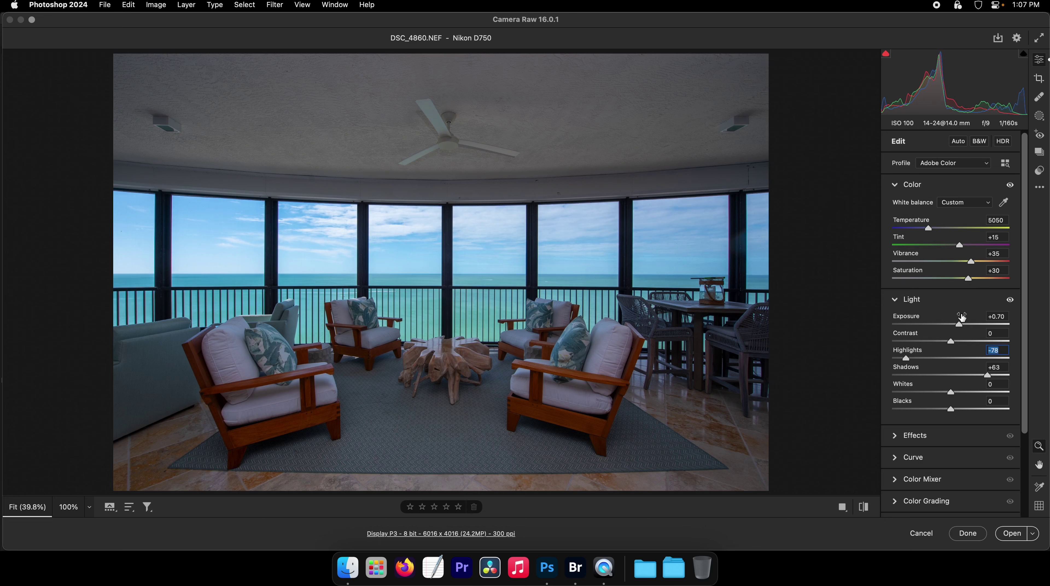
drag(960, 326, 956, 345)
click(1011, 533)
Step: Add the DSC_4860 window-view photo to Lanai.psd as the topmost layer aligned to the canvas, close its source and save the document
drag(267, 57, 346, 191)
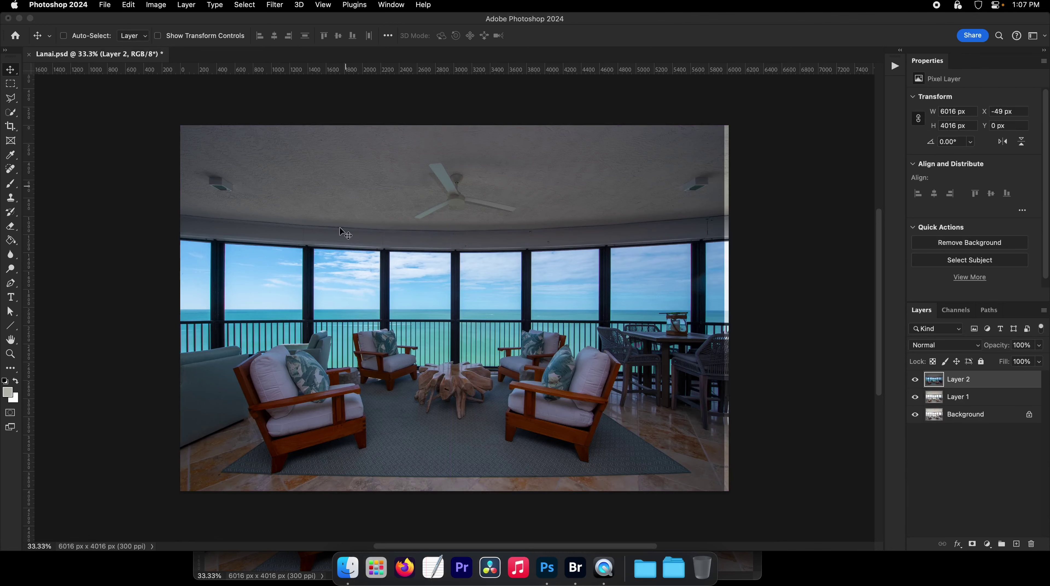
click(303, 568)
key(super+w)
click(570, 232)
drag(529, 248, 534, 249)
key(super+s)
Step: Switch to Bridge and examine the bracketed exposures full screen, comparing room brightness and window views
key(F2)
click(575, 569)
key(space)
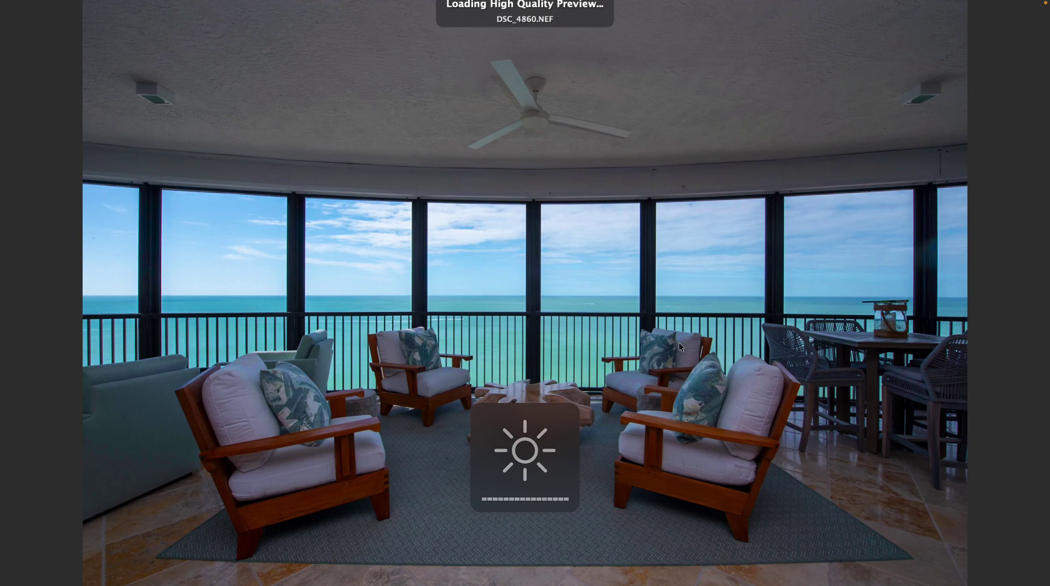
key(Right)
key(Left)
key(Left)
key(Left)
key(Right)
key(Right)
key(Right)
key(Right)
key(Right)
key(Right)
key(Right)
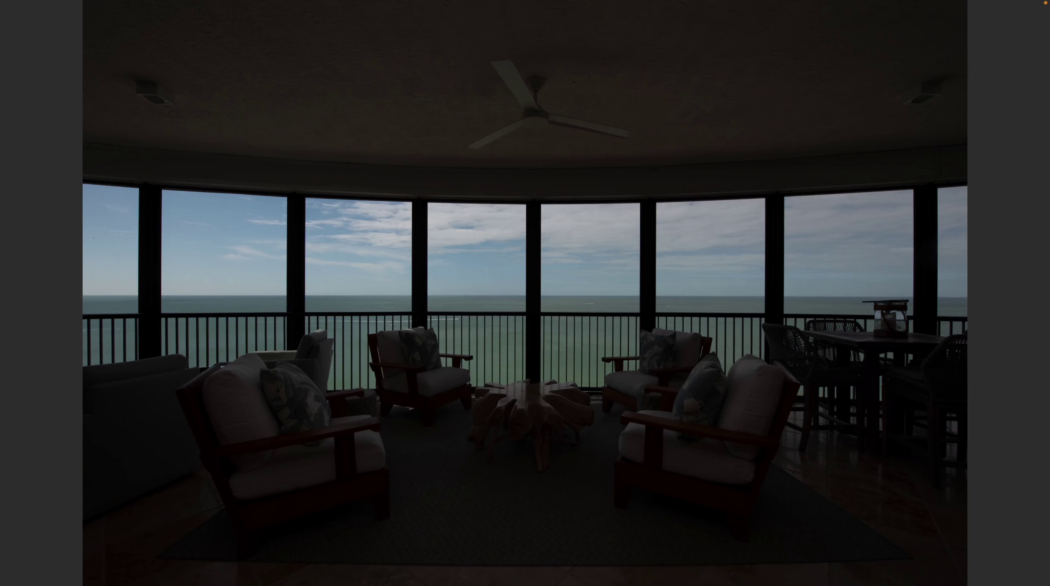
key(Right)
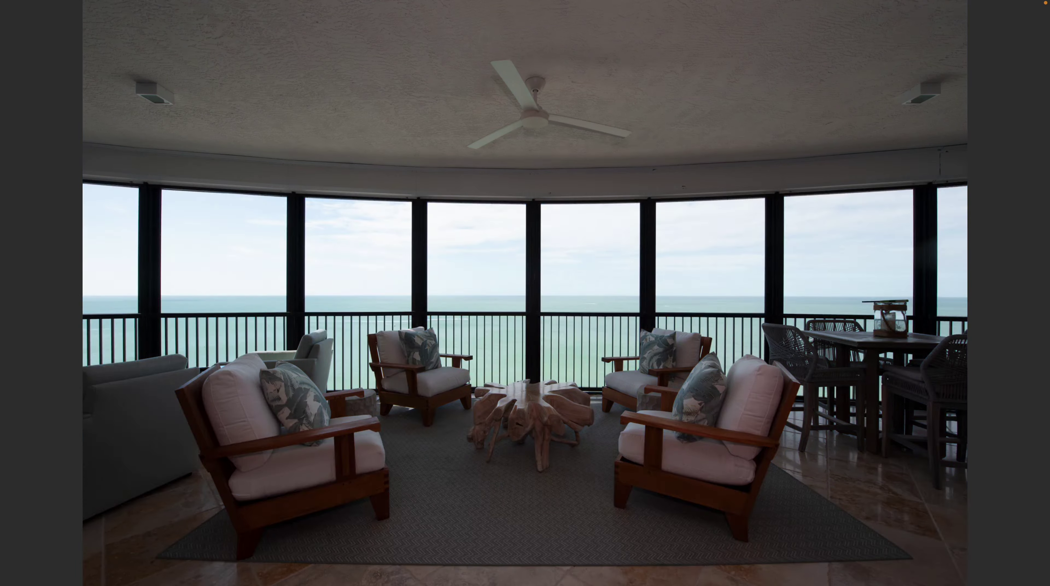
key(Right)
key(space)
Step: Return to Photoshop, hide Layer 2 and select Layer 1
key(F2)
click(547, 568)
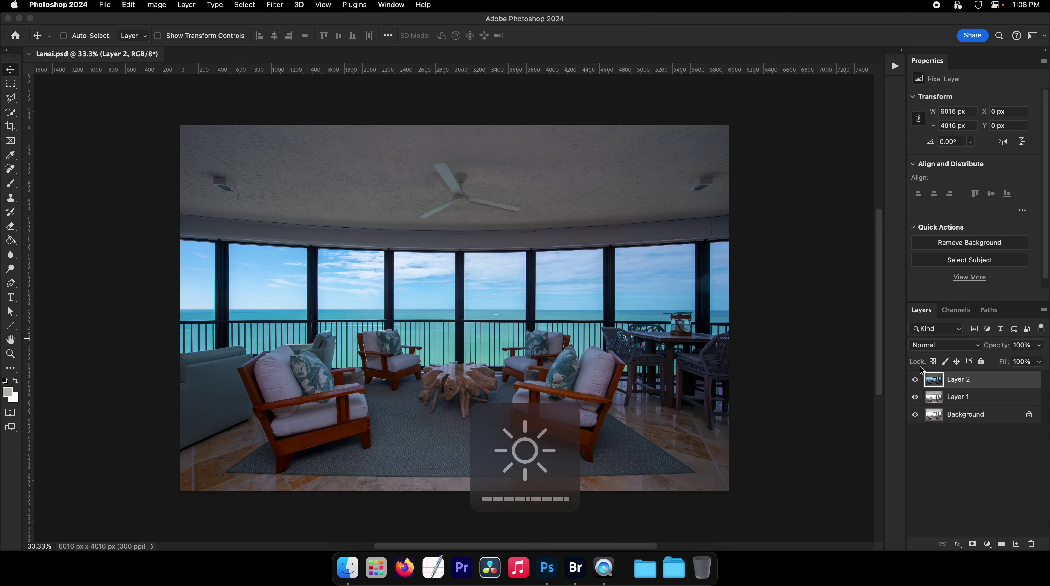
click(915, 379)
click(958, 397)
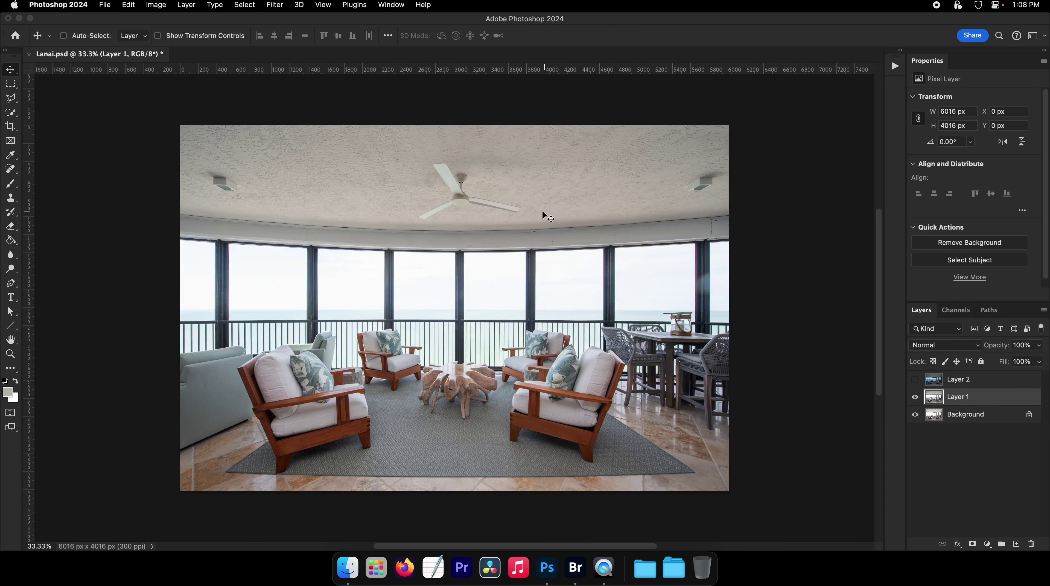
Step: Compare the three exposures by toggling the visibility of Layer 1 and Layer 2
click(915, 398)
click(915, 398)
click(919, 399)
click(919, 398)
click(918, 380)
click(917, 381)
click(918, 381)
click(917, 381)
click(918, 382)
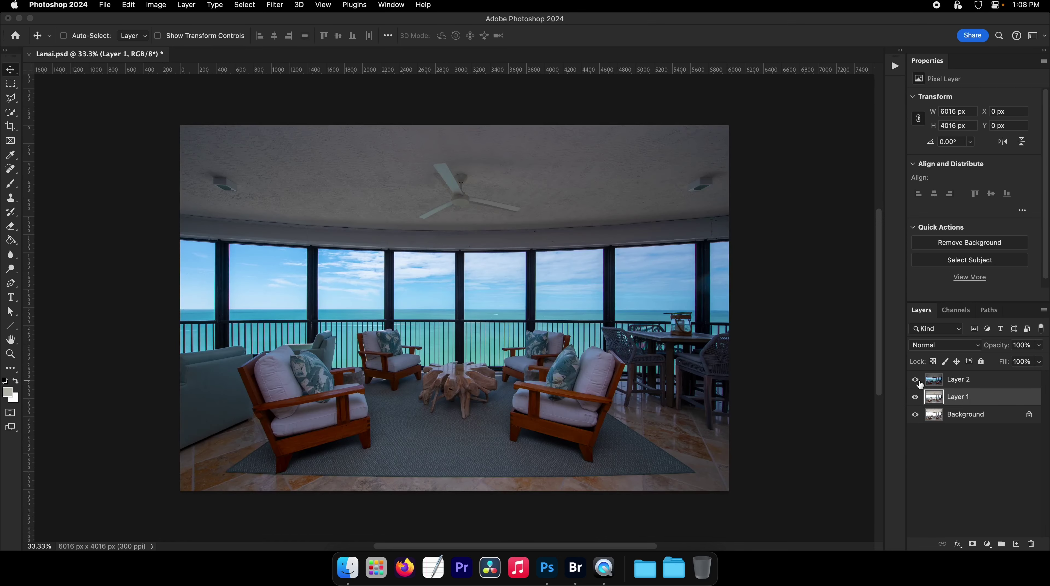
key(XF86MonBrightnessUp)
click(918, 382)
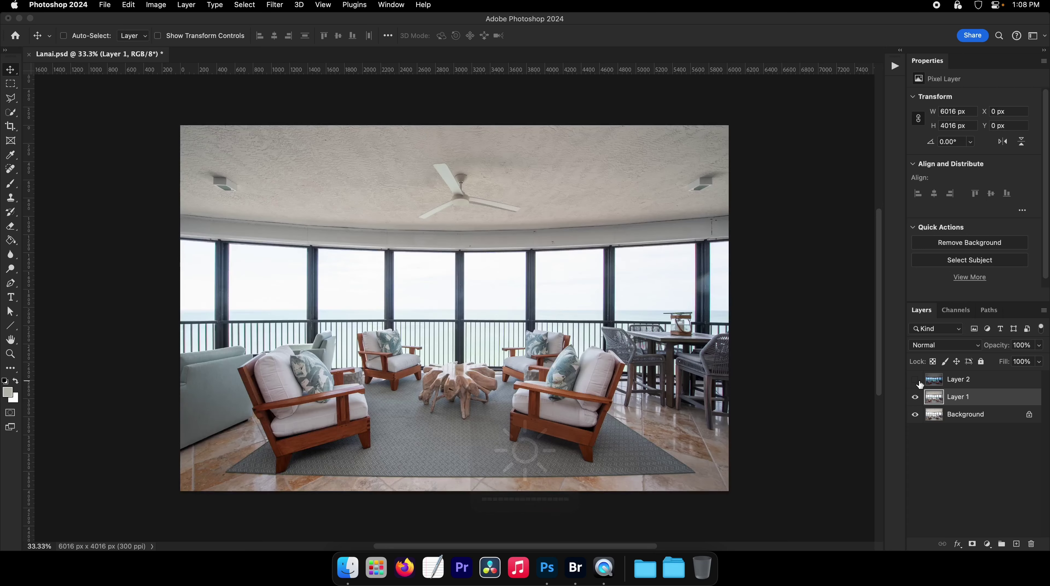
click(916, 396)
click(917, 396)
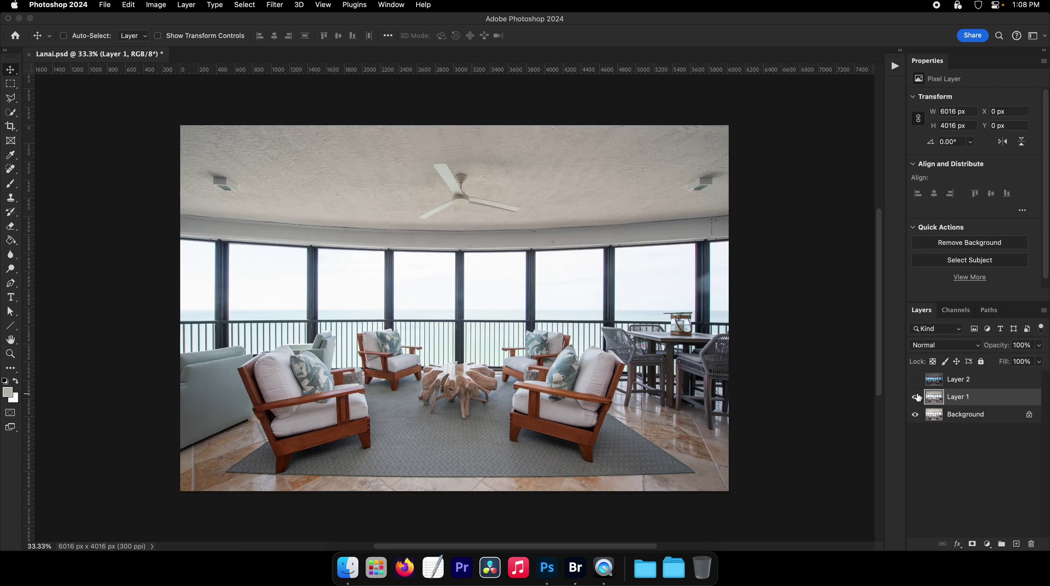
Step: Switch to Bridge and compare the bracketed, flash and window-view shots of the lanai full screen
click(575, 567)
key(Right)
key(Right)
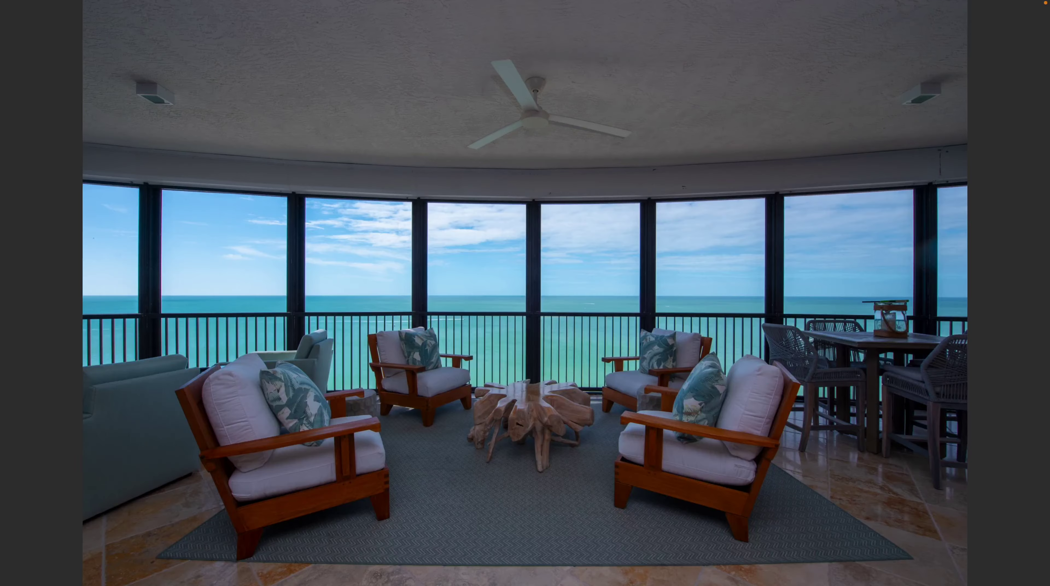
key(Left)
key(Left)
key(Right)
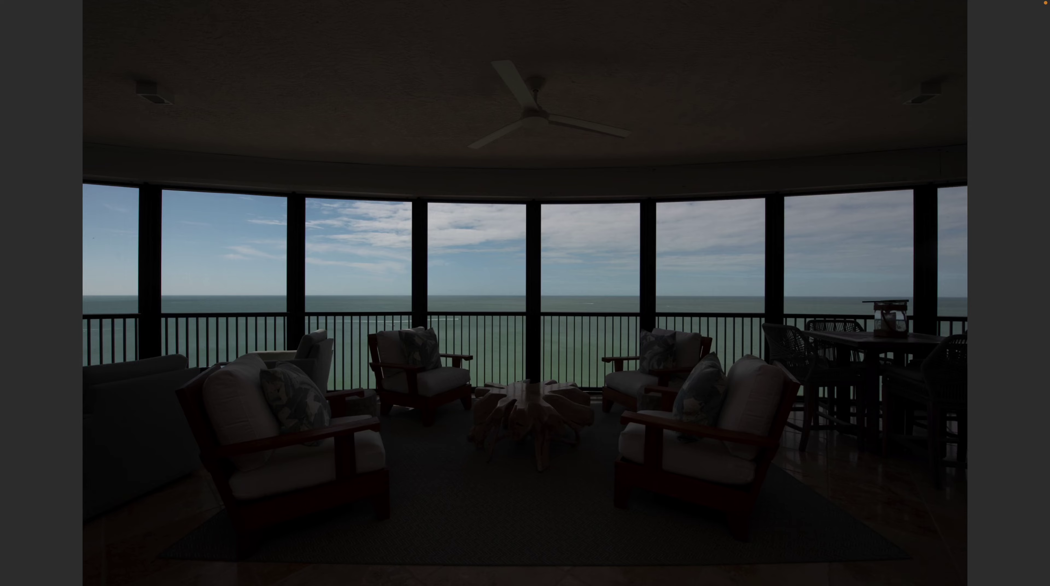
key(Left)
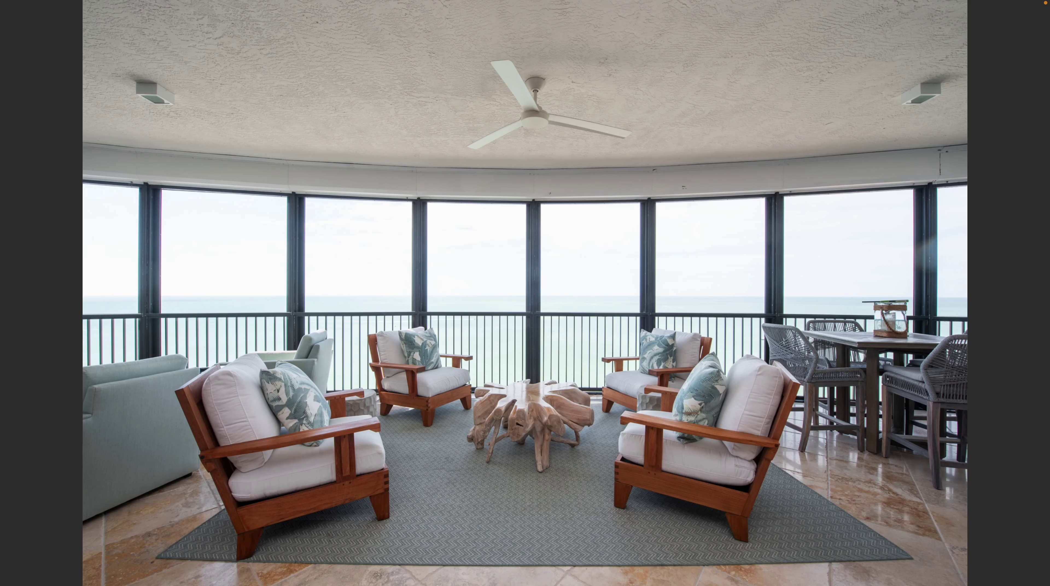
key(Right)
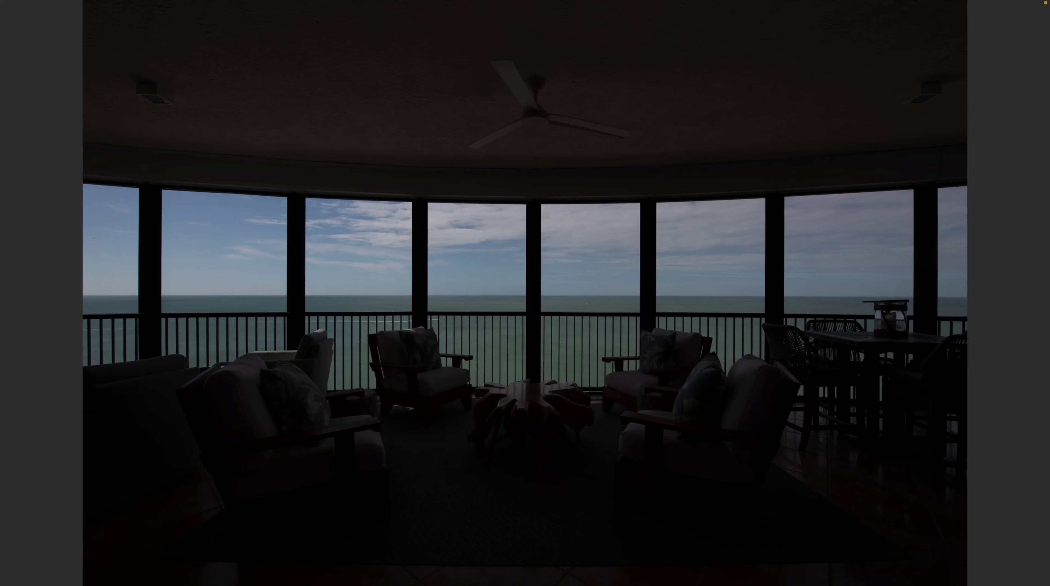
key(Left)
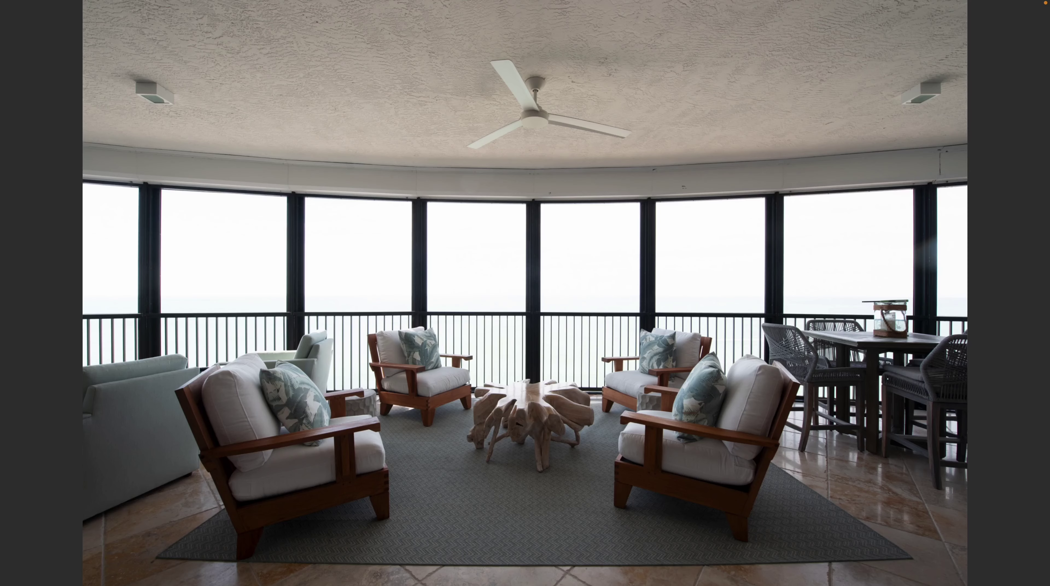
key(Right)
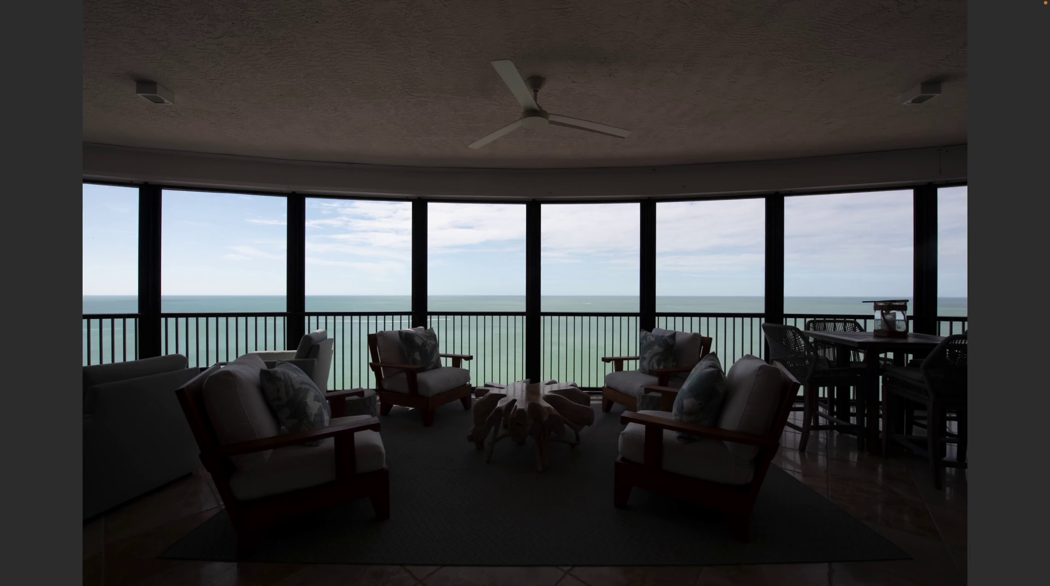
key(Right)
key(Left)
key(Left)
key(Left)
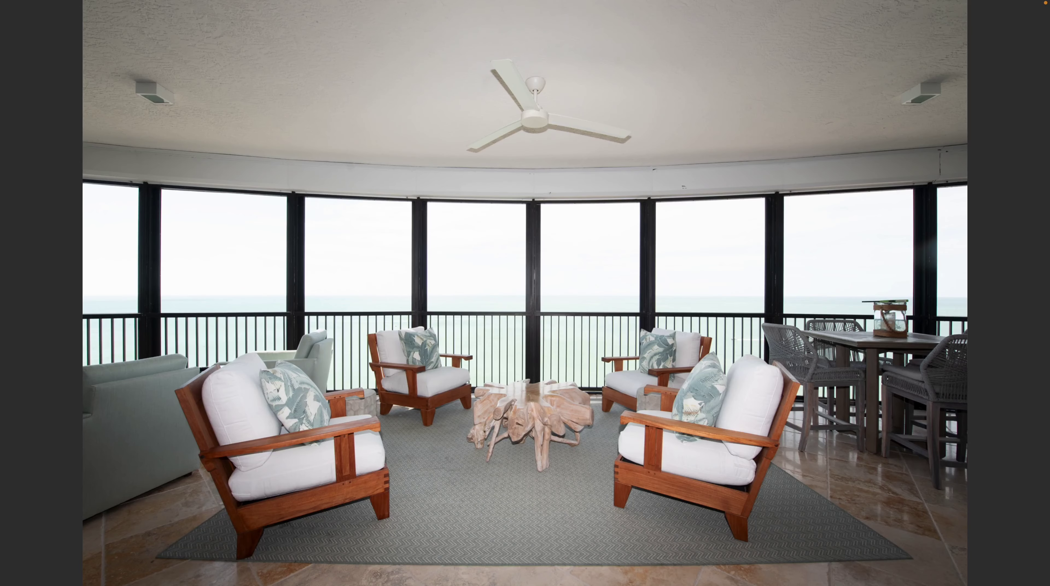
key(Right)
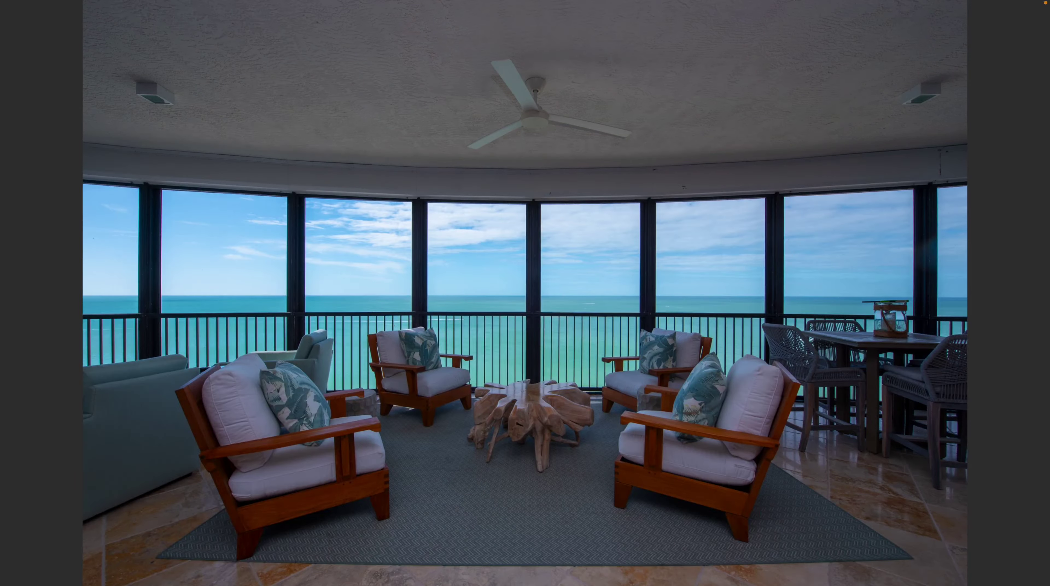
key(space)
Step: Back in Photoshop, add a layer mask to Layer 1 and set up a soft brush about 2007 px in size
key(F2)
click(547, 567)
click(915, 397)
click(915, 397)
click(972, 544)
key(g)
key(x)
key(b)
drag(500, 314, 583, 314)
right_click(534, 300)
double_click(595, 448)
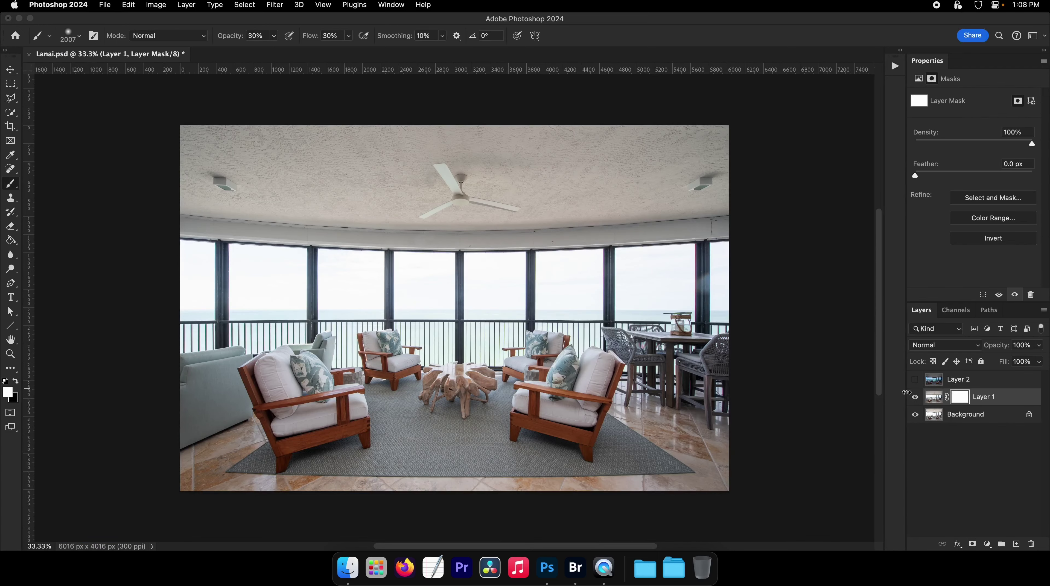
Step: Compare Layer 1 with the Background, fill Layer 1's mask with black, and return to the Brush tool
click(914, 398)
click(915, 398)
key(g)
click(475, 356)
key(b)
key(x)
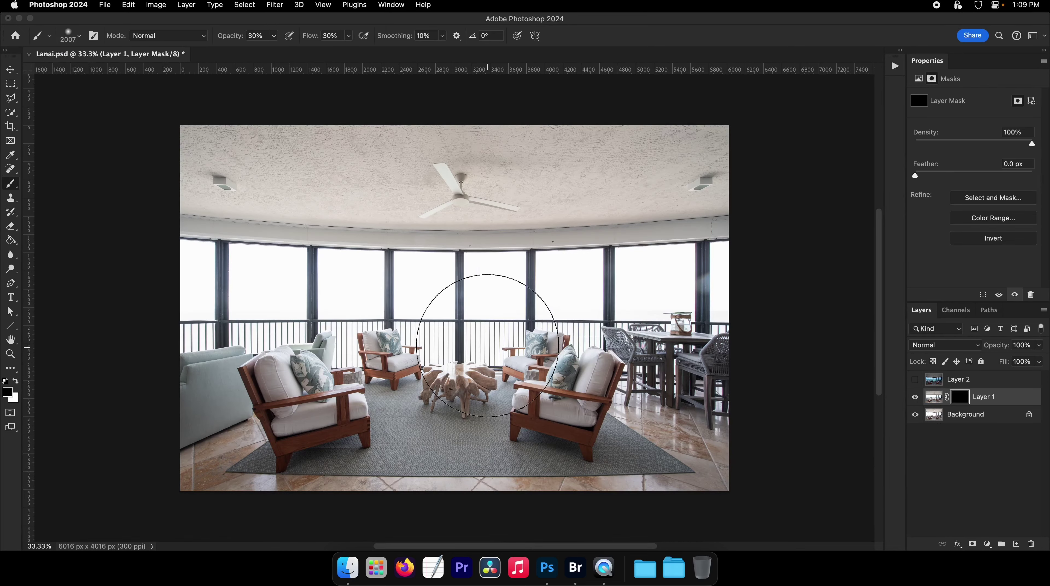
Step: Paint white across Layer 1's mask over the room and windows with a large soft brush at 30% opacity and 30% flow, and save
mouse_move(240, 232)
mouse_down()
mouse_move(219, 391)
mouse_move(134, 469)
mouse_up()
drag(362, 424, 325, 424)
mouse_move(205, 402)
mouse_down()
mouse_move(508, 418)
mouse_move(228, 344)
mouse_move(764, 333)
mouse_up()
drag(602, 310, 636, 310)
mouse_move(671, 234)
mouse_down()
mouse_move(109, 221)
mouse_move(441, 251)
mouse_move(341, 276)
mouse_up()
mouse_move(236, 330)
mouse_down()
mouse_move(171, 230)
mouse_move(644, 355)
mouse_up()
drag(685, 319, 667, 319)
key(super+s)
Step: Create a new path for outlining the windows and select the Pen tool near the upper frame of the leftmost windows
click(986, 308)
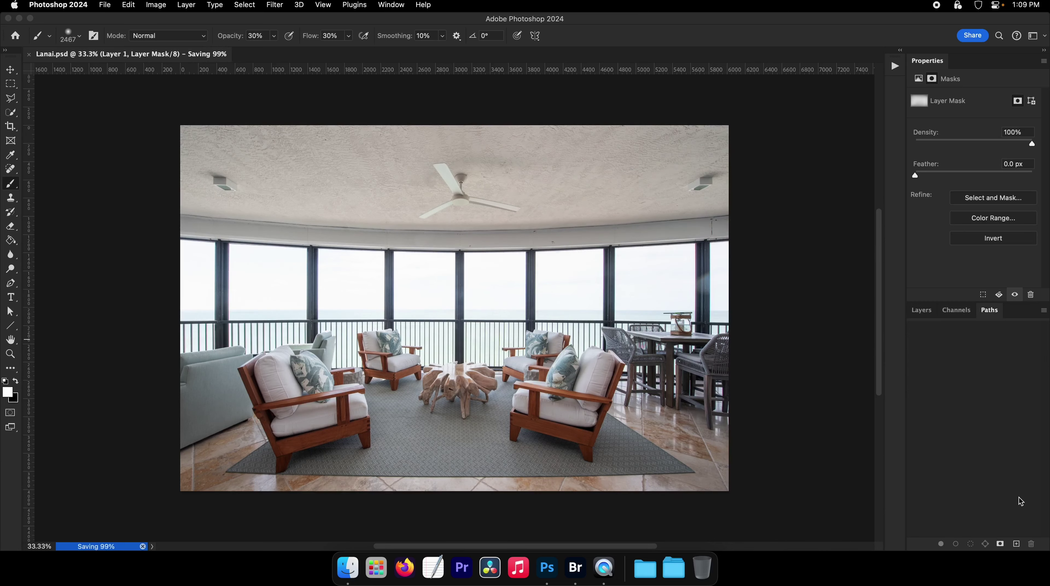
click(1020, 545)
key(p)
super+click(366, 243)
super+click(366, 243)
super+click(366, 243)
drag(366, 243, 761, 296)
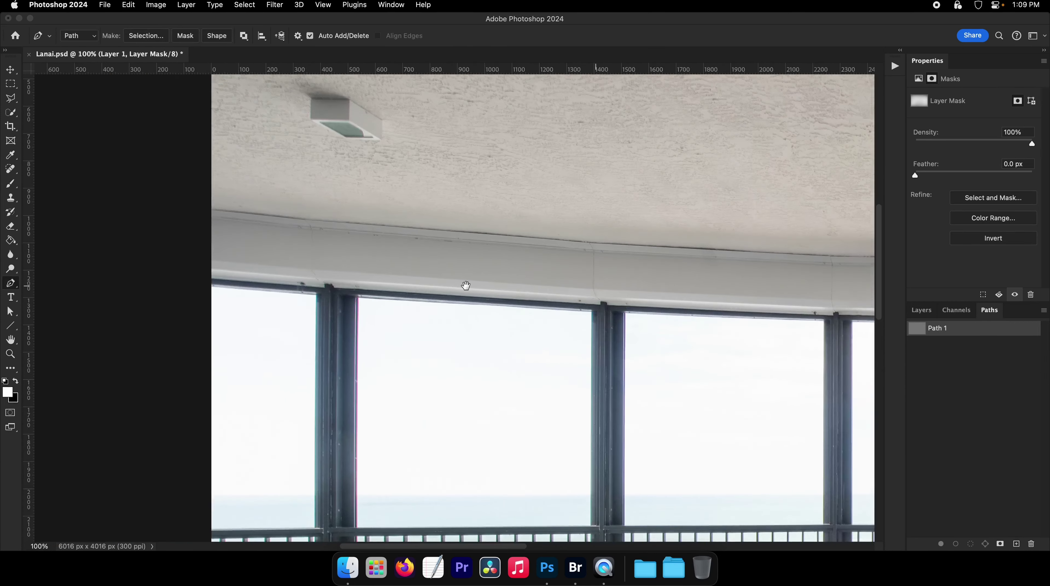
Step: Select the entire canvas and save the document
key(z)
click(201, 251)
click(315, 260)
key(F1)
key(super+a)
key(super+s)
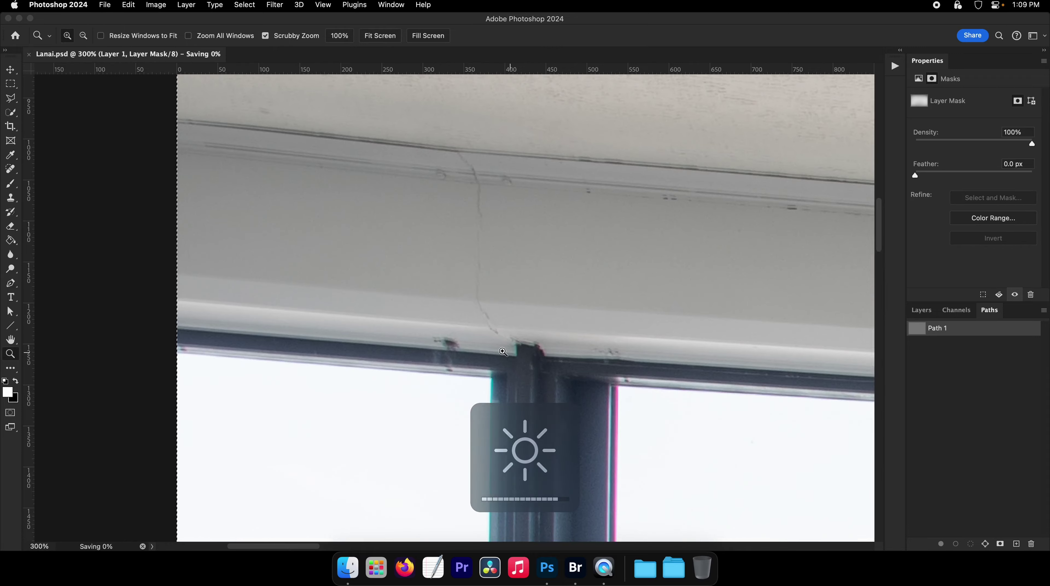
Step: Compare Layer 1 with the Background in close-up around the first window post, and clear the selection
drag(503, 352, 591, 351)
key(v)
click(921, 310)
click(915, 396)
click(918, 396)
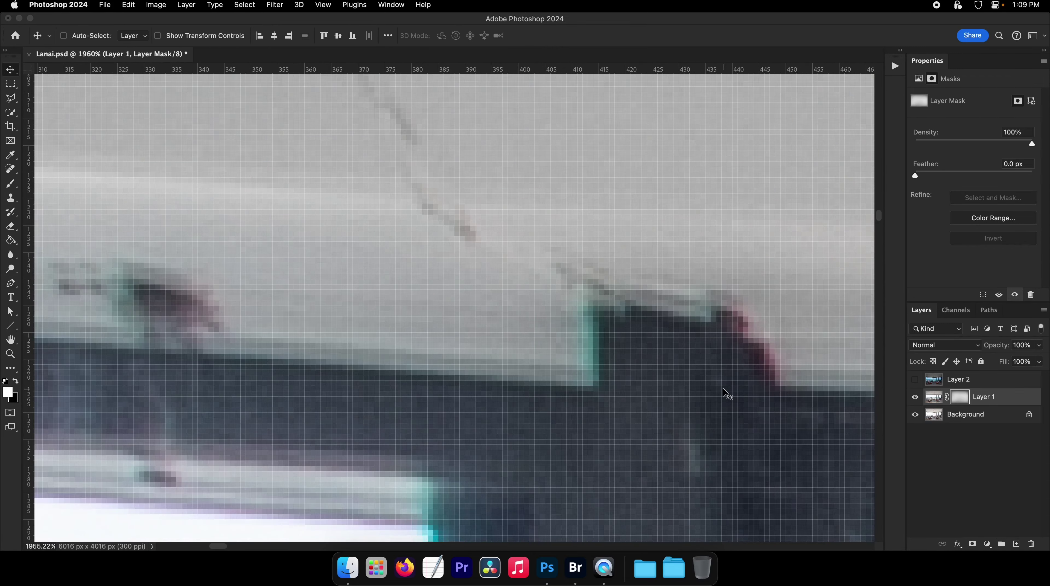
click(915, 397)
click(914, 398)
drag(685, 360, 679, 353)
drag(403, 294, 373, 317)
key(super+d)
Step: Show and hide Layer 1 in other areas to recheck its alignment with the Background
drag(467, 312, 495, 294)
drag(500, 283, 713, 319)
click(915, 397)
click(915, 397)
drag(403, 274, 446, 275)
key(v)
click(915, 397)
click(915, 397)
Step: Nudge Layer 1 up with the Move tool and inspect the patterned pillow on the armchair in close-up
key(z)
drag(628, 315, 728, 381)
key(v)
key(Up)
key(z)
drag(828, 386, 870, 368)
key(v)
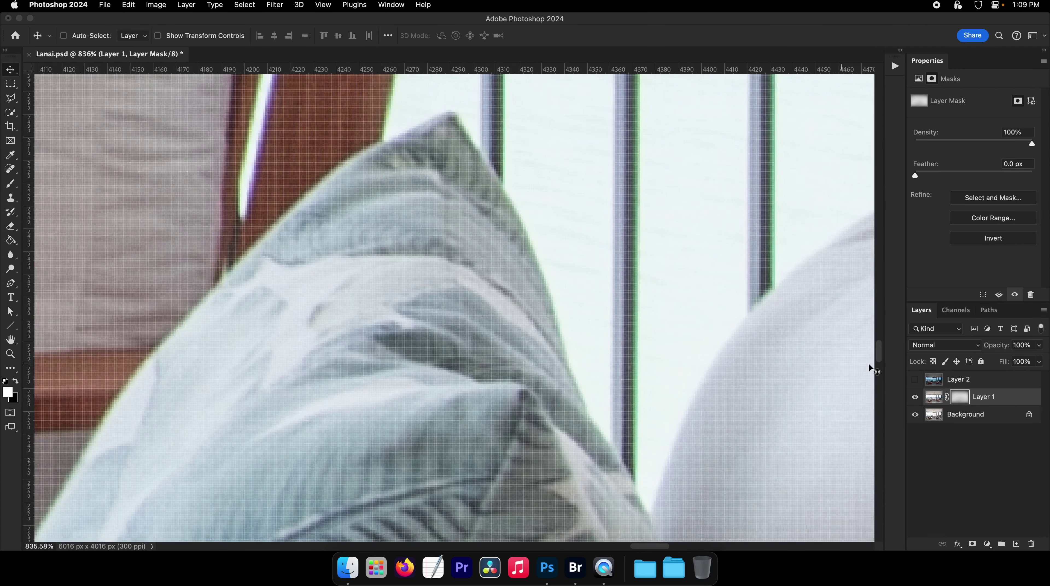
Step: Show and hide Layer 1 to compare the patterned pillow's fabric detail with the Background
click(915, 400)
key(z)
key(v)
drag(465, 339, 534, 357)
key(z)
key(v)
click(915, 397)
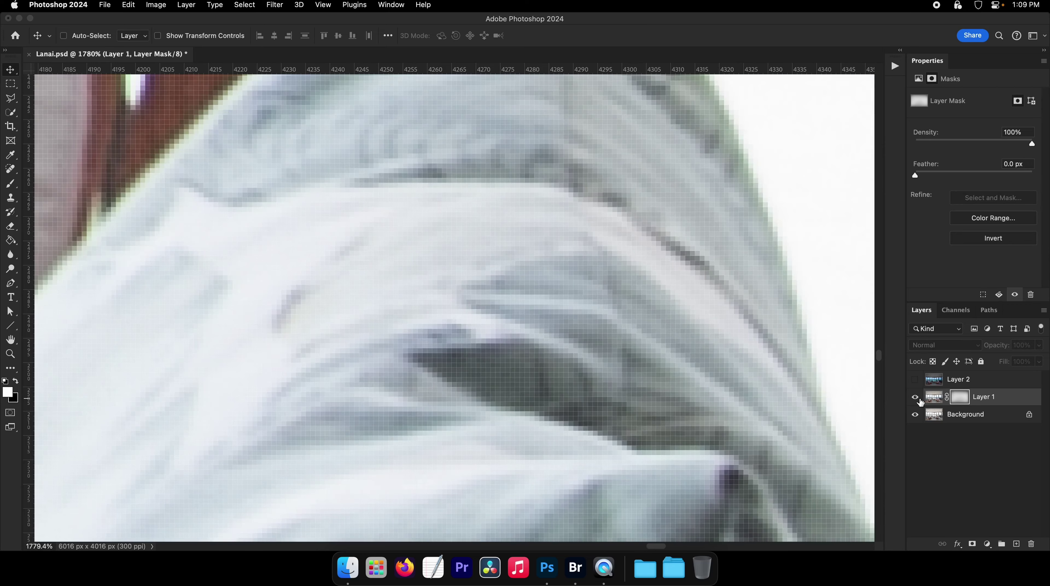
Step: Save the document and return to the Pen tool
key(z)
key(super+0)
key(super+s)
key(p)
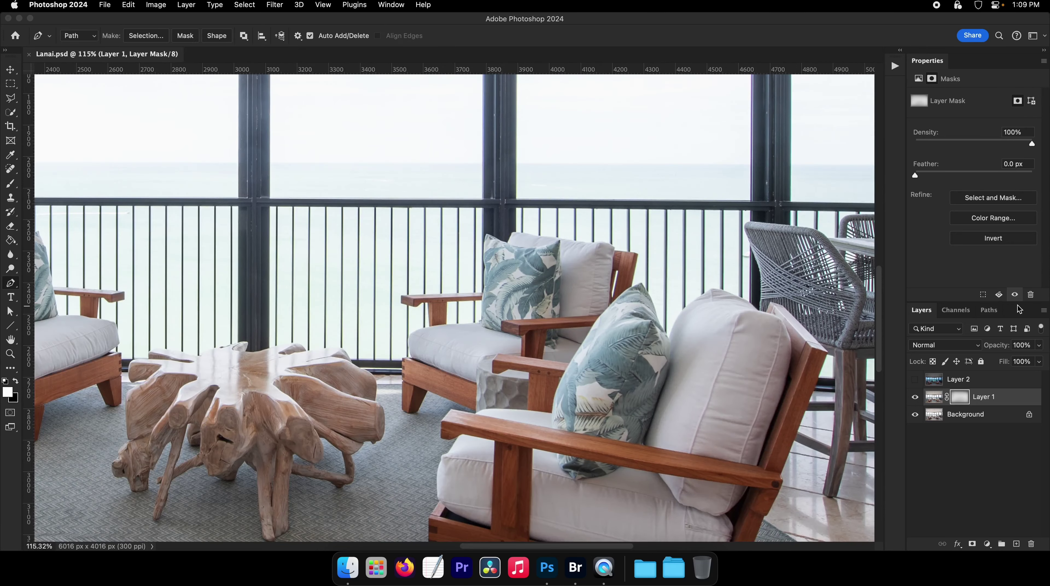
Step: Start Path 1 just outside the photo's left edge, at the upper edge of the dark window frame
click(988, 311)
drag(356, 232, 577, 331)
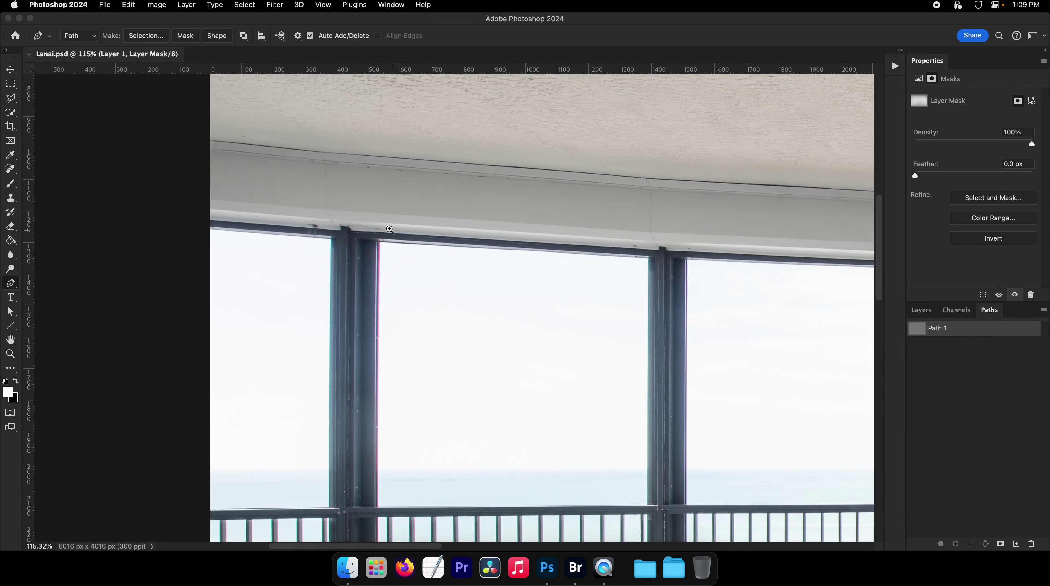
key(z)
click(392, 234)
click(153, 224)
drag(154, 224, 377, 253)
click(265, 240)
key(p)
key(z)
click(224, 231)
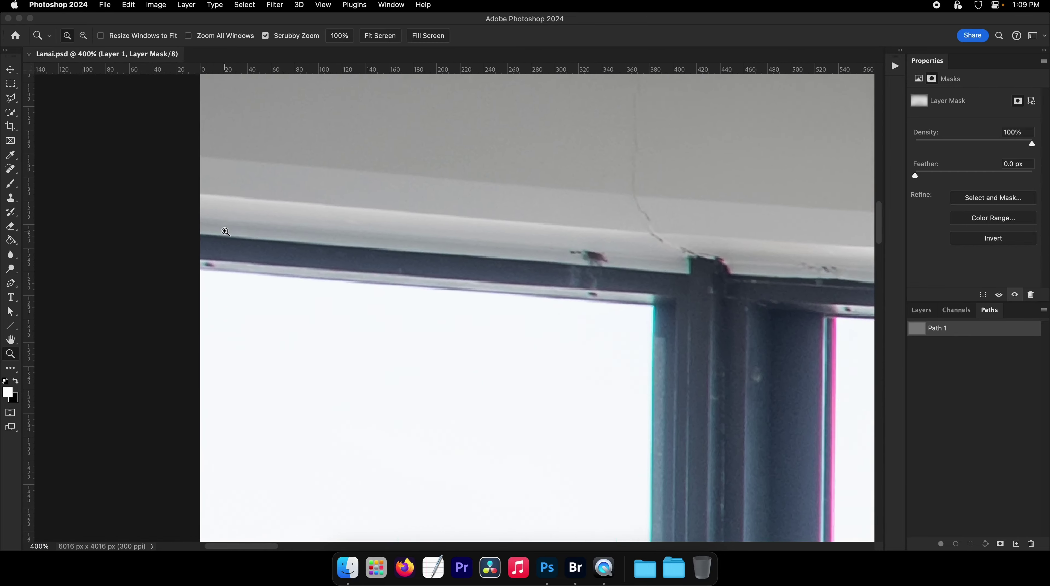
click(222, 231)
key(p)
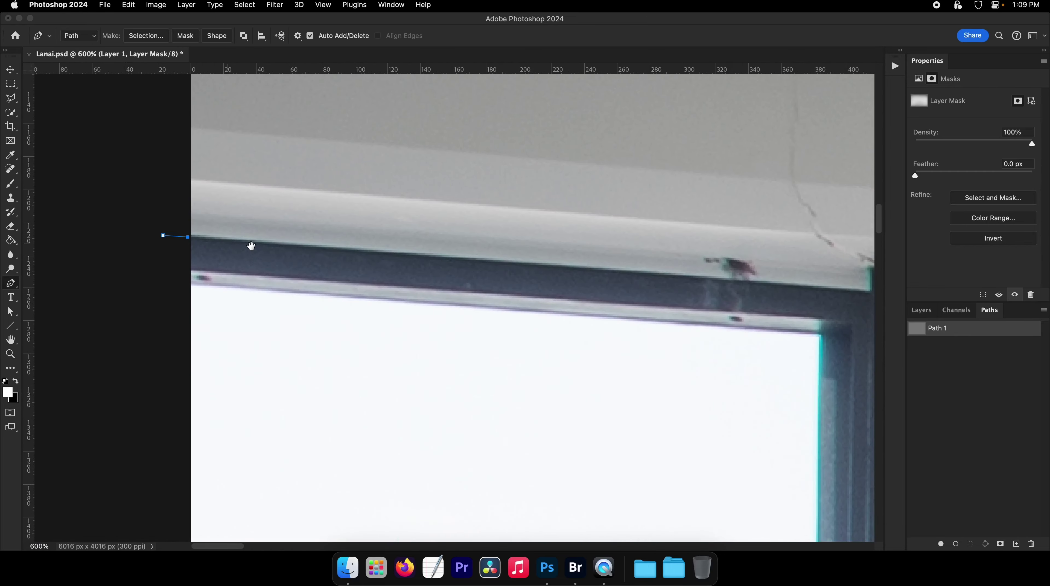
Step: Trace the path along the window frame's upper edge from the left, around the first three posts, up to the central post
scroll(251, 244, right, 10)
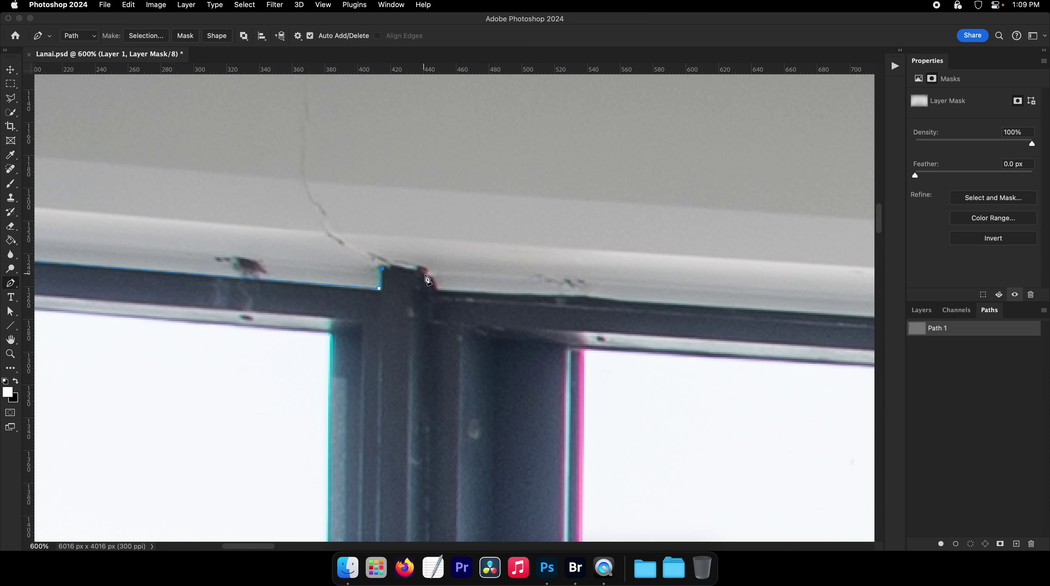
scroll(513, 308, right, 6)
scroll(533, 291, right, 15)
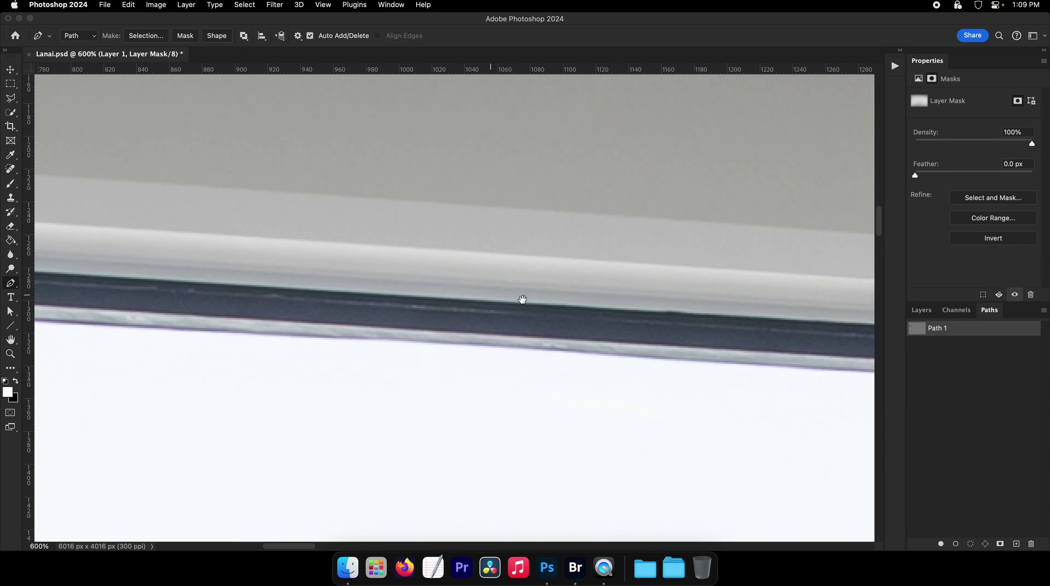
scroll(431, 310, right, 12)
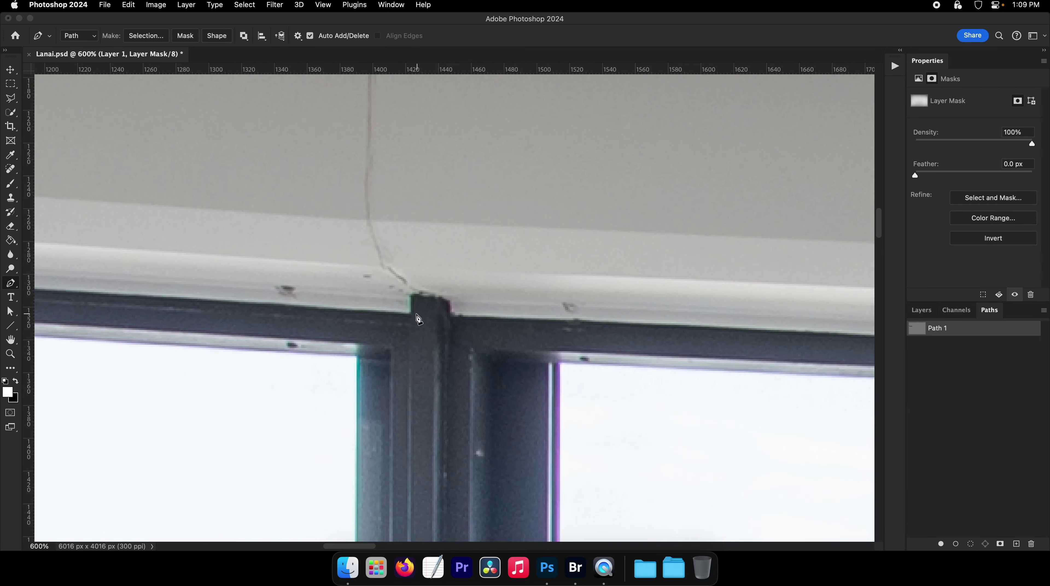
scroll(451, 322, right, 20)
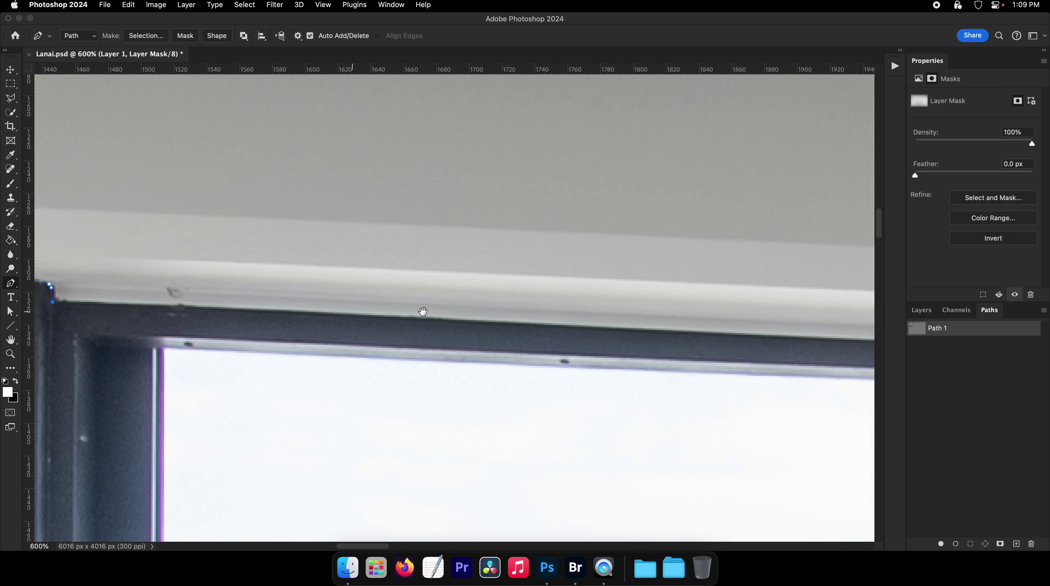
scroll(493, 329, right, 2)
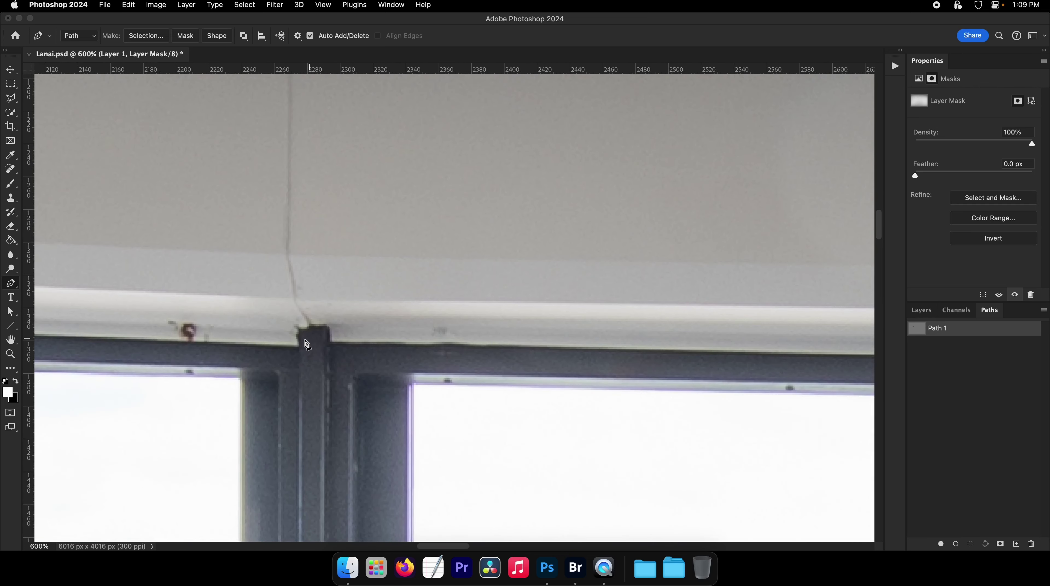
scroll(330, 343, right, 20)
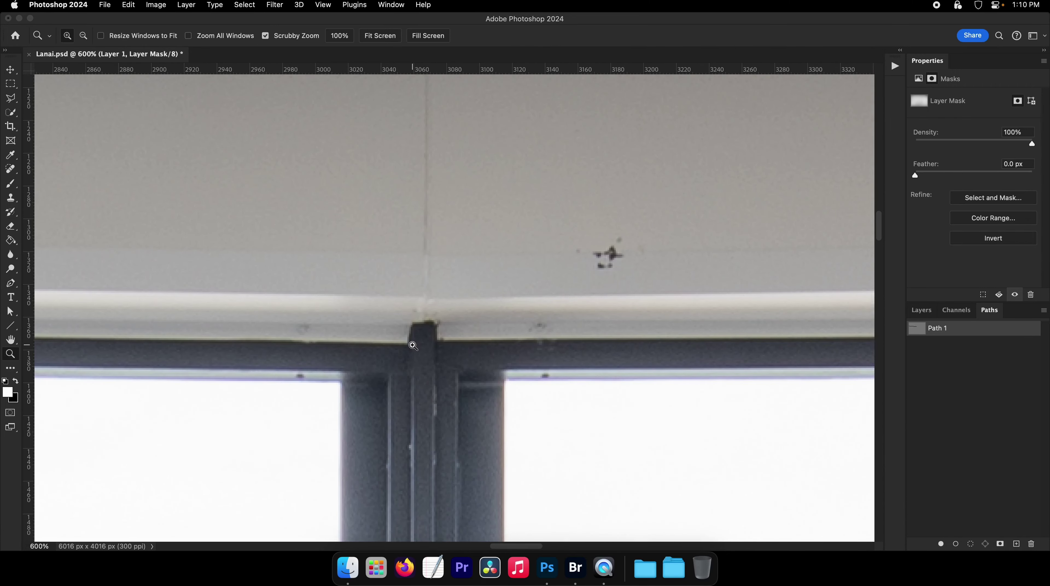
Step: Trace the path around the central post's top and along the frame's upper edge to the fifth post
super+click(409, 344)
click(409, 346)
scroll(440, 344, right, 10)
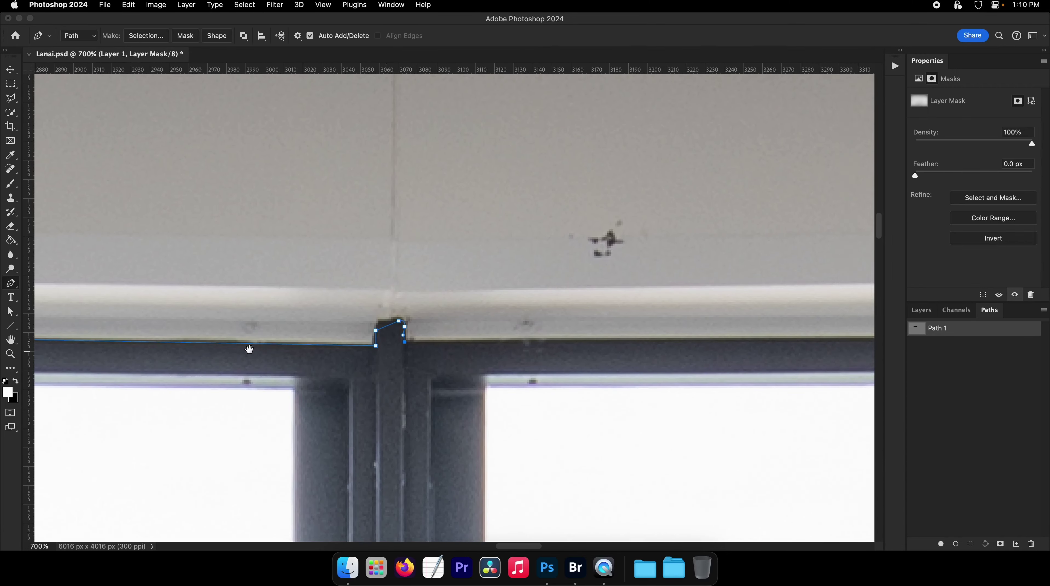
click(715, 332)
scroll(538, 326, right, 8)
scroll(537, 326, right, 10)
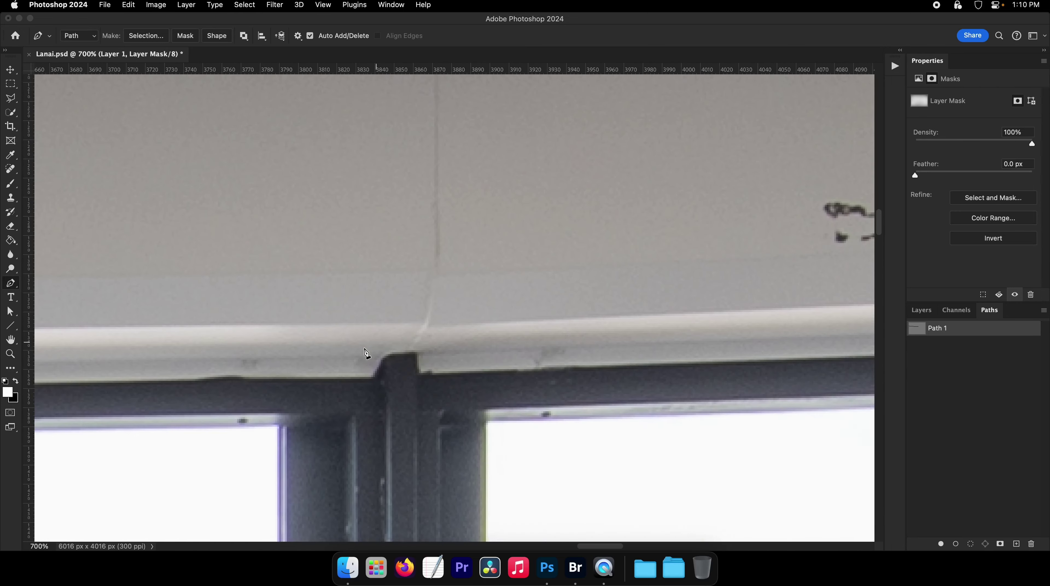
Step: Continue the path around the fifth post's top, along the frame's upper edge and around the top of the sixth post
click(373, 375)
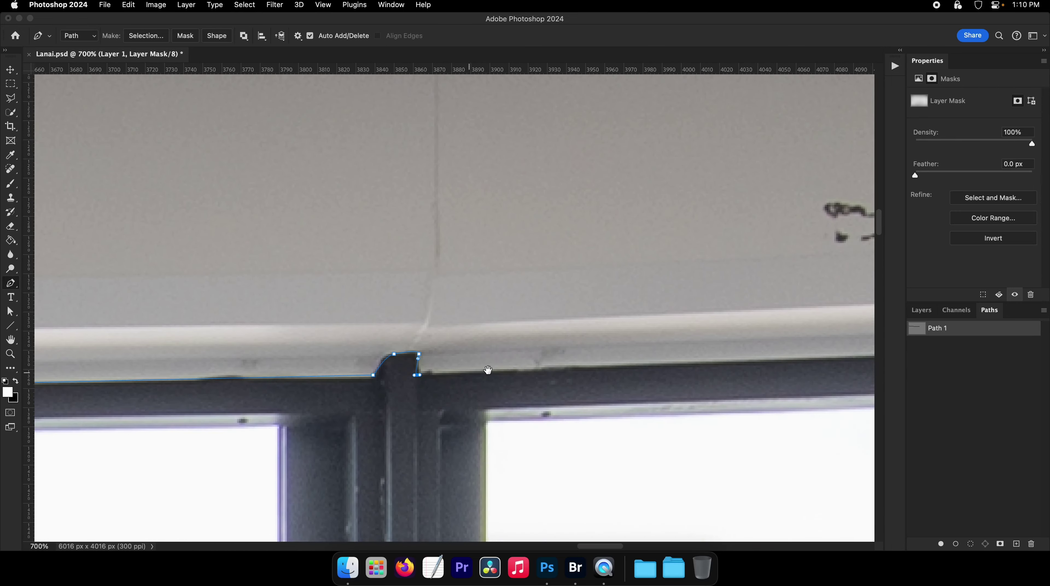
scroll(487, 370, right, 10)
click(640, 385)
drag(869, 336, 264, 356)
click(461, 335)
drag(468, 321, 476, 316)
drag(503, 310, 506, 309)
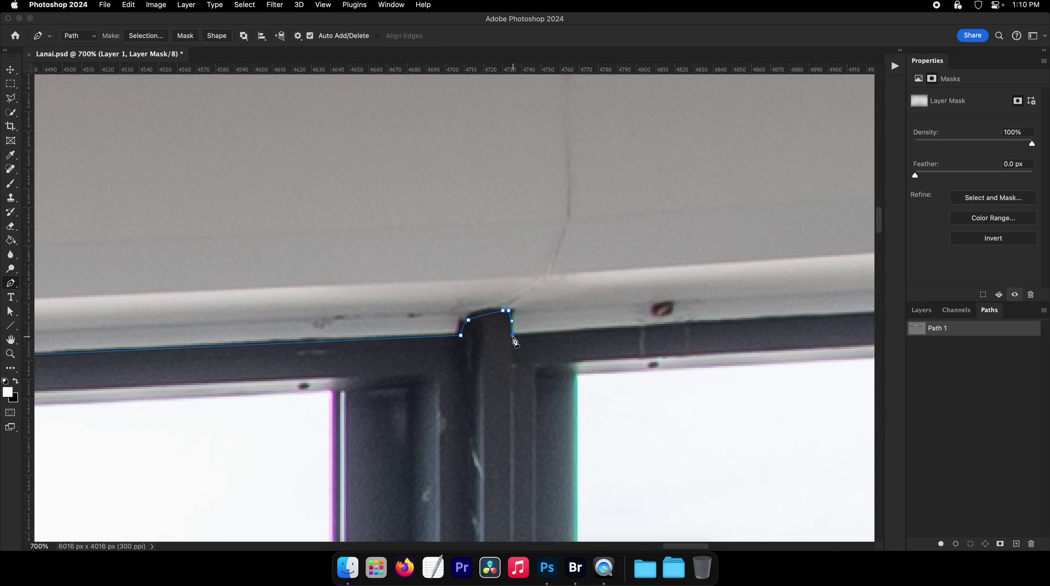
Step: Continue the path along the next window's upper frame edge and around the top of the seventh post
scroll(516, 342, right, 15)
click(730, 327)
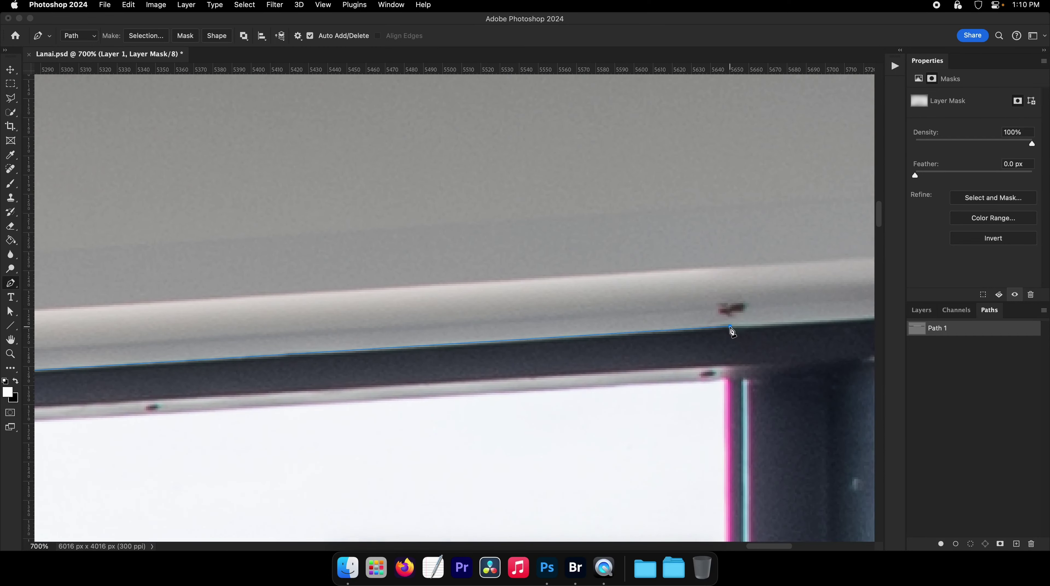
scroll(731, 332, right, 15)
click(439, 366)
drag(457, 339, 485, 333)
drag(495, 334, 497, 340)
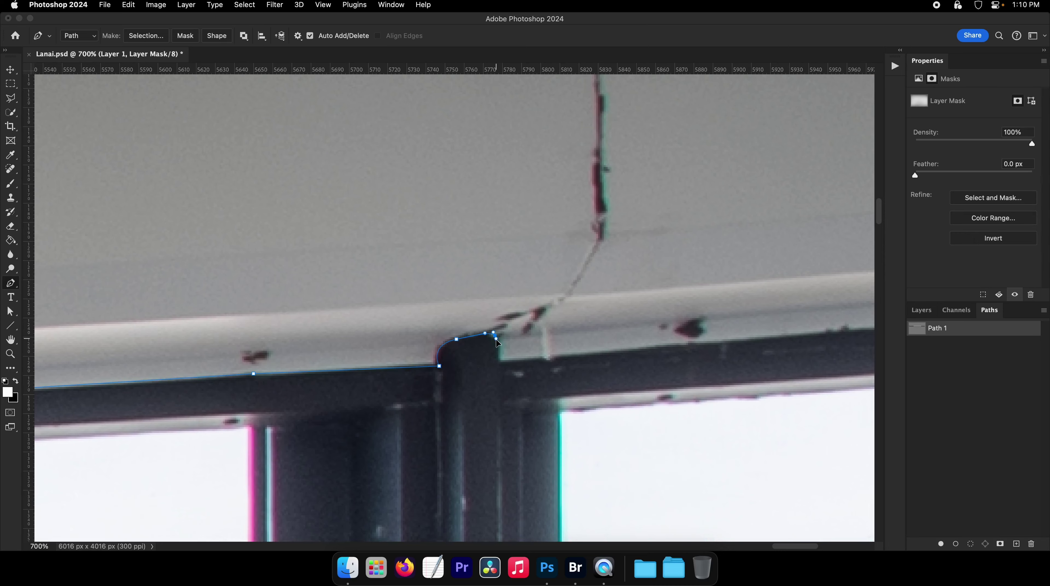
Step: Extend the path along the last stretch of upper window frame to just beyond the photo's right edge
drag(854, 336, 574, 326)
click(331, 317)
drag(318, 331, 385, 273)
drag(378, 315, 545, 102)
drag(516, 283, 516, 164)
Step: Bring the path down outside the photo's right edge and trace the top of the woven chair back there
key(z)
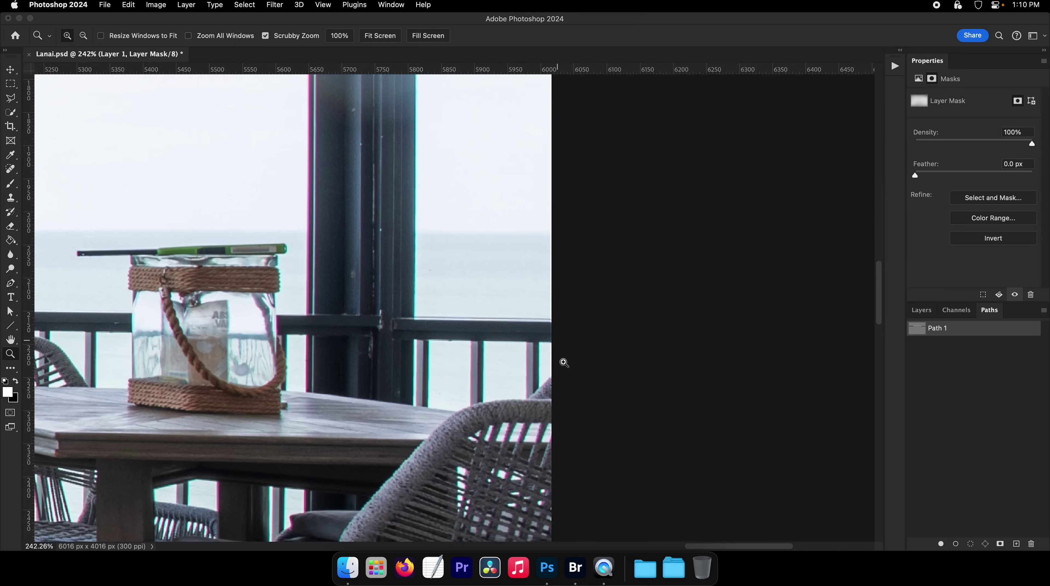
click(562, 363)
click(569, 380)
click(569, 380)
key(p)
scroll(565, 398, up, 1)
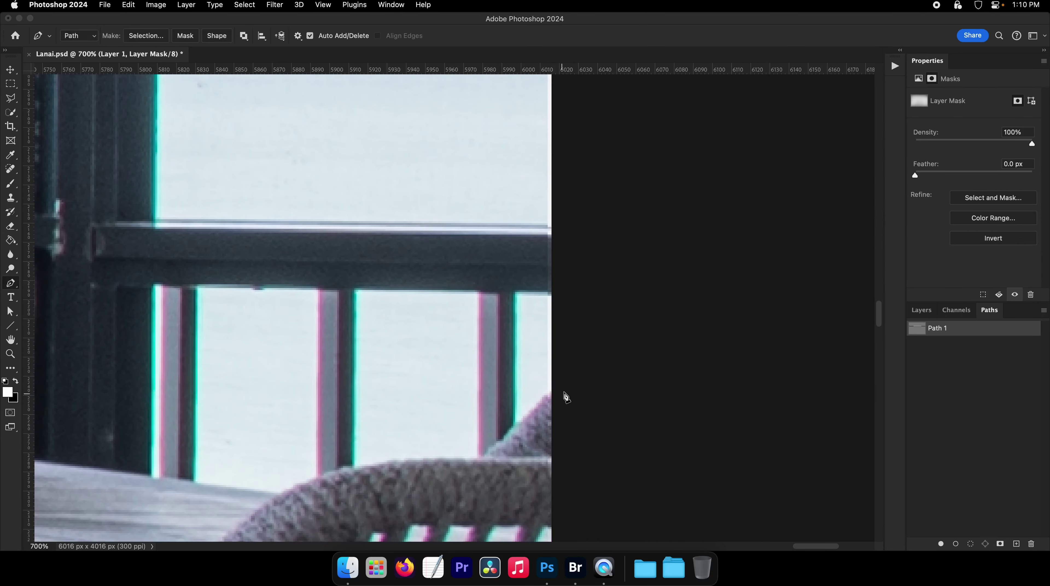
click(555, 393)
click(508, 433)
click(484, 454)
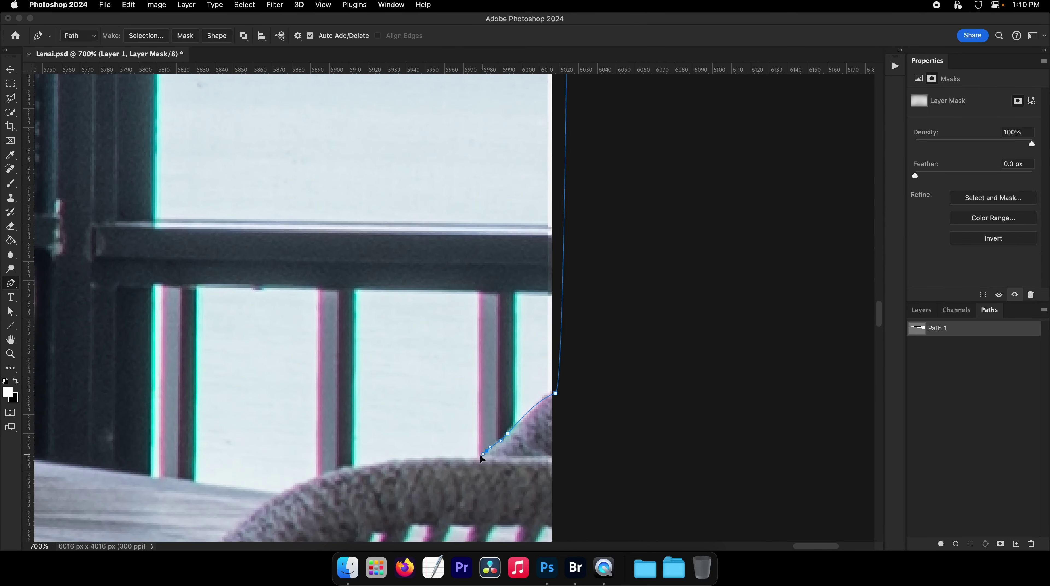
Step: Trace the path over the nearer woven chair's top rail and along the tabletop's far edge toward the jar
drag(376, 460, 276, 499)
key(super+z)
drag(340, 485, 776, 513)
drag(366, 453, 656, 455)
drag(532, 470, 470, 462)
Step: Trace the path up the jar's right side, following the rope handle, the glass and the upper rope band
click(458, 466)
click(451, 457)
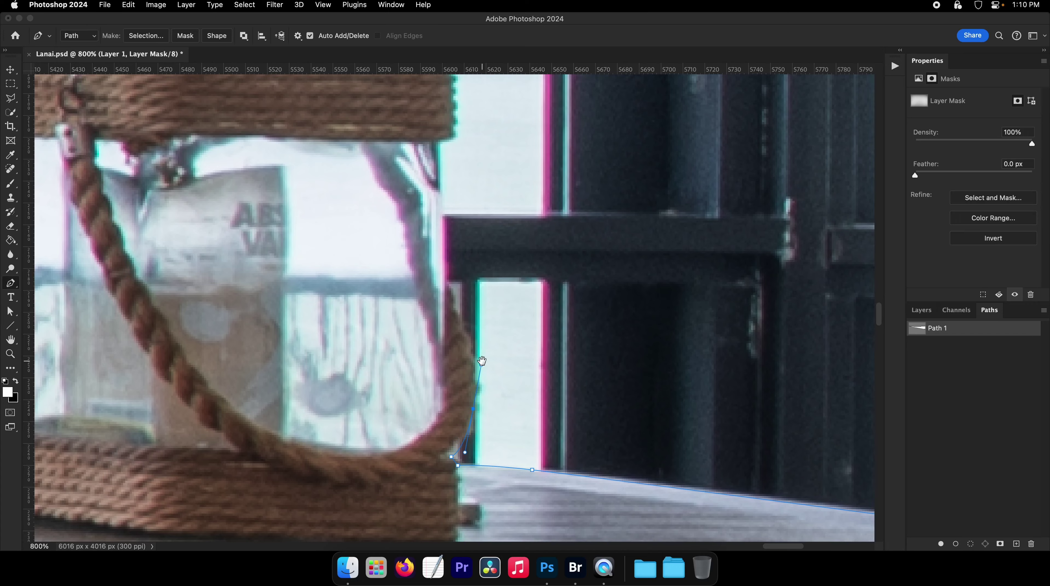
scroll(472, 369, up, 4)
scroll(446, 341, up, 4)
click(462, 358)
drag(475, 343, 482, 330)
click(472, 279)
click(461, 268)
click(465, 230)
Step: Trace the path around the green lighter on top of the jar, including its dark tip
drag(478, 250, 610, 299)
click(513, 289)
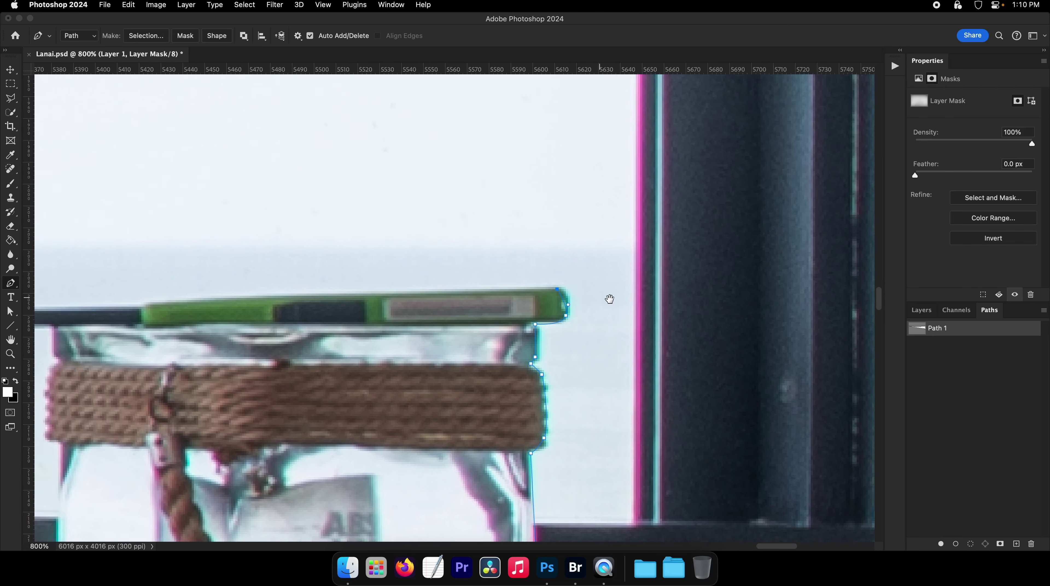
scroll(324, 315, left, 5)
scroll(464, 314, left, 8)
click(308, 321)
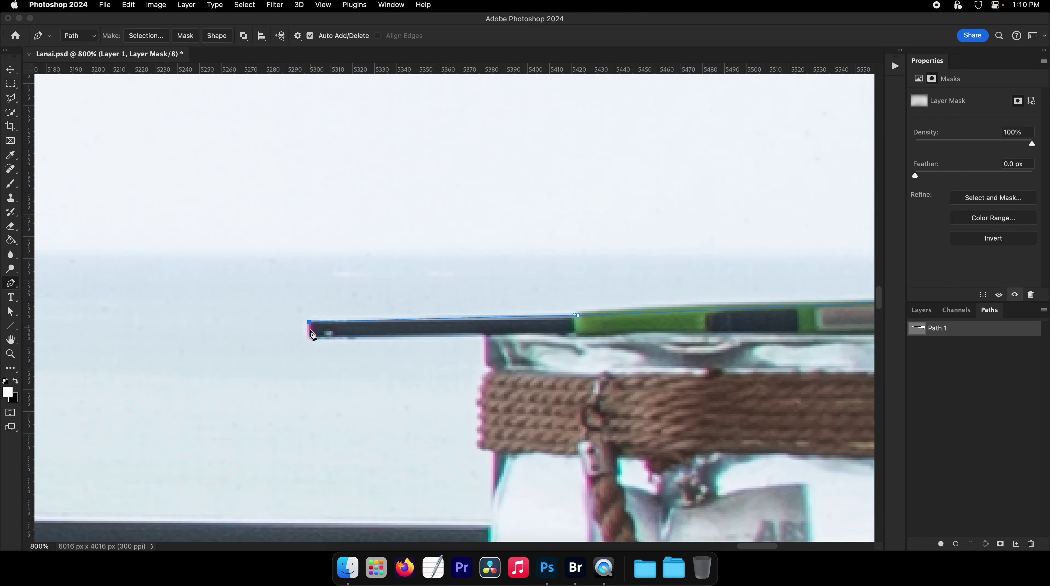
click(486, 336)
Step: Trace the path down the jar's left side past the rope bands to the objects behind it
click(484, 379)
drag(477, 427, 503, 254)
click(515, 401)
drag(486, 344, 474, 199)
click(491, 372)
click(465, 406)
click(343, 406)
Step: Trace the path over the woven chair back behind the table, down its left side and along the tabletop edge
drag(322, 356, 443, 435)
drag(339, 337, 322, 326)
key(super+z)
drag(249, 311, 227, 310)
drag(48, 297, 435, 346)
click(339, 353)
drag(349, 356, 292, 440)
scroll(293, 441, down, 5)
scroll(293, 440, left, 2)
click(228, 439)
Step: Continue the path from the tabletop along the curved top edge of the nearer woven chair back to its left end
scroll(230, 440, left, 5)
scroll(230, 440, up, 1)
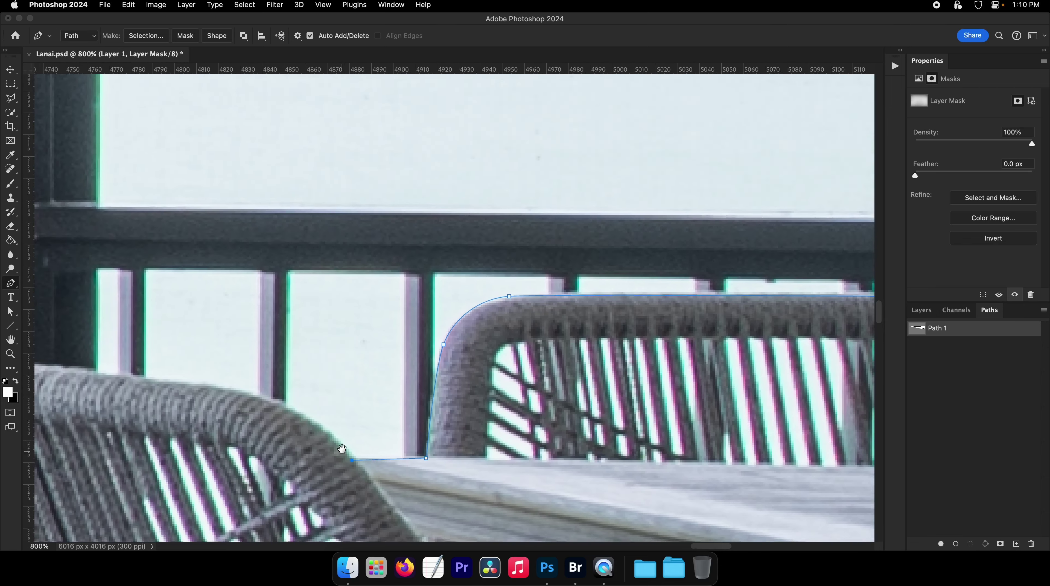
drag(363, 421, 337, 413)
drag(258, 395, 234, 392)
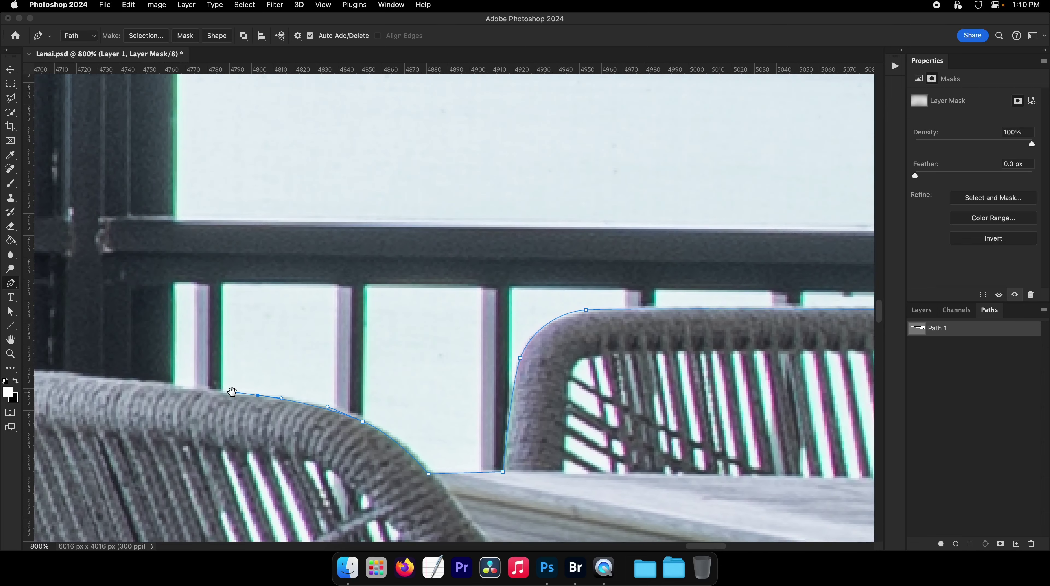
scroll(233, 394, left, 5)
scroll(234, 393, up, 1)
click(300, 406)
scroll(300, 407, left, 4)
click(309, 389)
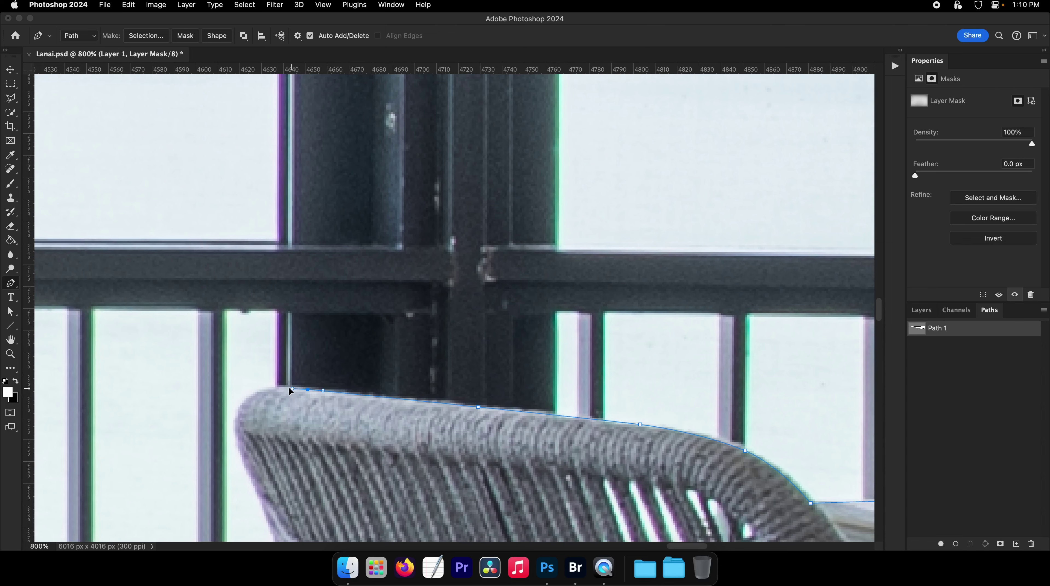
Step: Trace the path around the woven chair's upper left corner and down its side to the beige cushion
click(260, 390)
drag(236, 417, 234, 431)
scroll(240, 369, down, 1)
drag(241, 368, 249, 289)
click(265, 370)
drag(272, 457, 268, 274)
drag(315, 334, 323, 345)
drag(344, 406, 397, 108)
drag(382, 346, 378, 377)
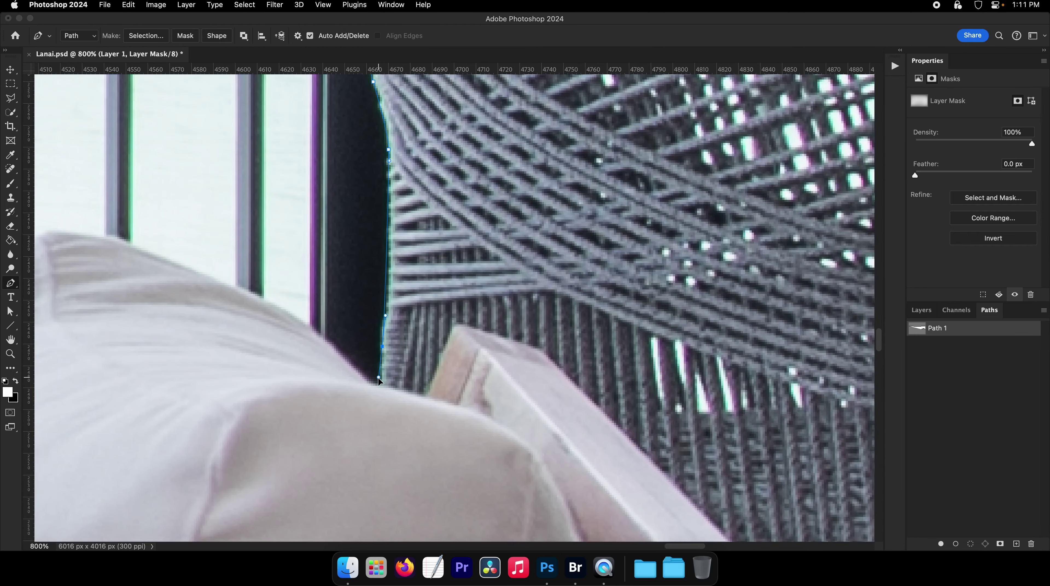
Step: Trace the path up the beige cushion's right slope and around its peak
click(318, 332)
click(277, 306)
scroll(277, 306, up, 1)
scroll(277, 306, left, 1)
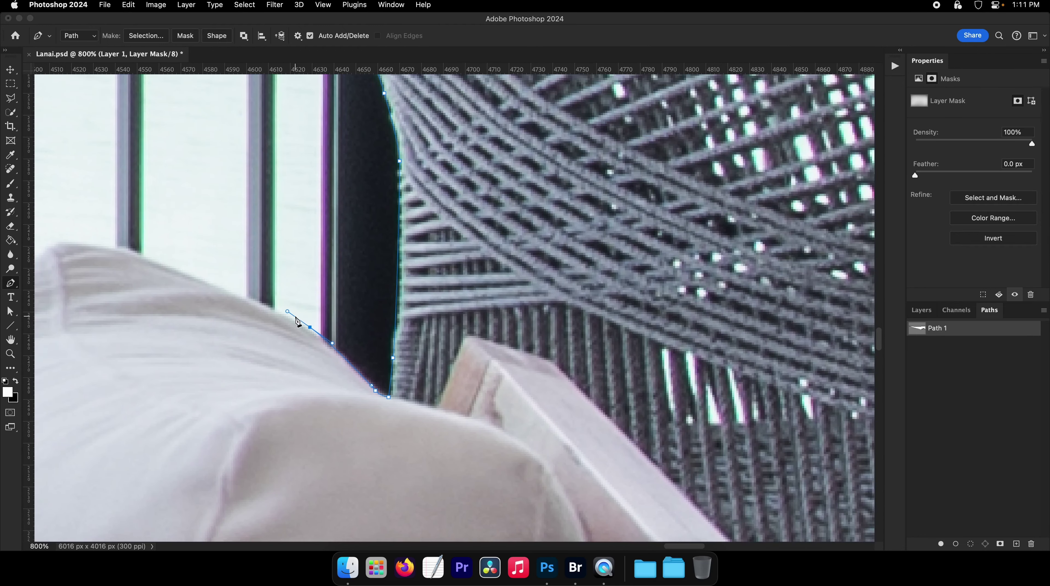
click(244, 294)
scroll(279, 308, up, 5)
scroll(279, 307, left, 10)
click(242, 309)
click(174, 304)
click(160, 313)
Step: Trace the path down the beige cushion's curved left side to where it meets the leaf-print pillow
scroll(160, 319, down, 5)
scroll(160, 319, left, 15)
click(252, 306)
scroll(266, 328, down, 3)
scroll(267, 328, left, 7)
click(244, 353)
scroll(267, 341, down, 10)
scroll(266, 341, left, 9)
click(287, 332)
click(254, 423)
Step: Trace the path up the leaf-print pillow's right edge and over its tip to the wooden sofa frame
drag(241, 393, 238, 388)
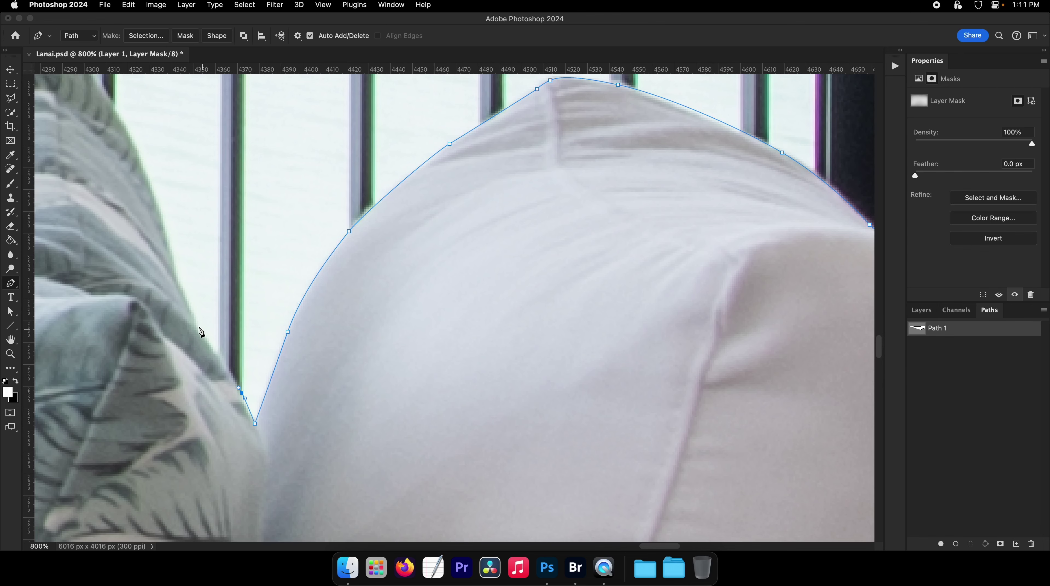
drag(195, 320, 192, 312)
scroll(226, 357, up, 13)
scroll(225, 357, left, 7)
click(250, 379)
click(208, 277)
drag(156, 193, 150, 192)
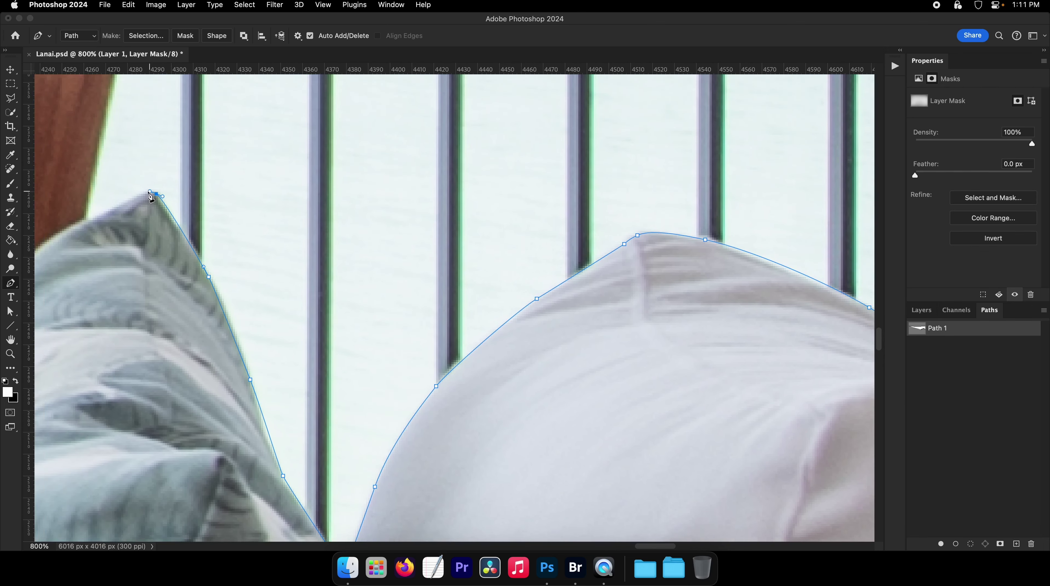
click(87, 222)
Step: Trace the path up the wooden frame post and across its top, redoing the misplaced anchor point
scroll(90, 225, up, 19)
scroll(90, 225, left, 5)
click(193, 215)
click(151, 205)
key(super+z)
click(164, 209)
click(75, 199)
Step: Trace the path over the light sofa back cushion's right corner and along its top edge
scroll(205, 226, left, 20)
scroll(205, 225, up, 8)
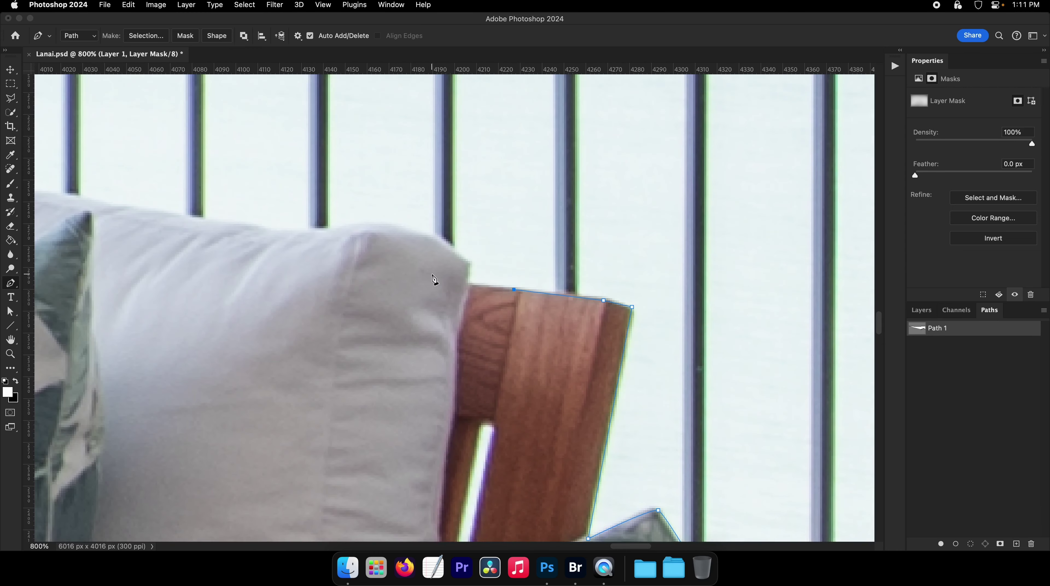
click(428, 235)
click(367, 224)
click(325, 228)
click(271, 226)
drag(182, 215, 174, 214)
scroll(171, 218, left, 20)
scroll(172, 217, up, 6)
drag(322, 270, 310, 266)
click(161, 253)
Step: Trace the path around the back cushion's left corner and along the neighbouring leaf-print pillow's top edge to its tip
scroll(164, 251, left, 15)
scroll(164, 251, up, 1)
click(264, 248)
drag(201, 247, 180, 287)
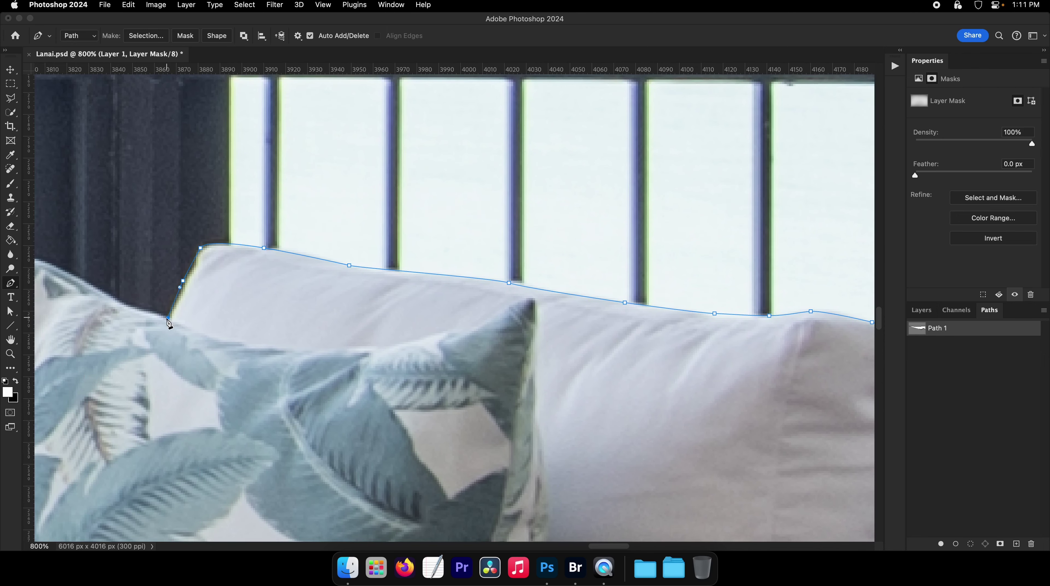
scroll(122, 307, left, 16)
scroll(122, 307, up, 1)
drag(234, 276, 226, 278)
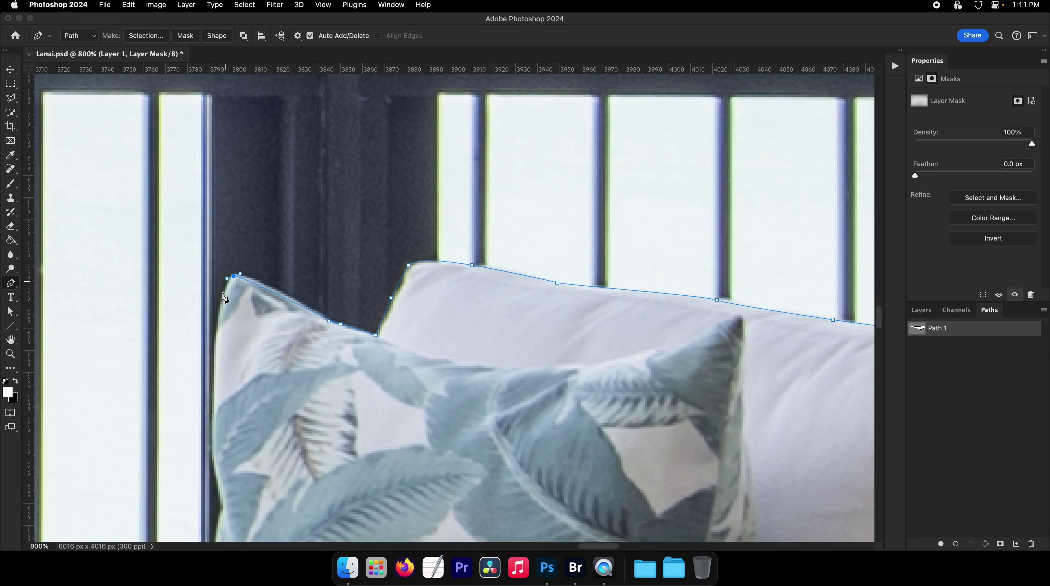
Step: Trace the path down the left edge of the leaf-print pillow towards the wooden armrest
scroll(218, 337, down, 9)
scroll(218, 336, left, 1)
drag(230, 347, 235, 385)
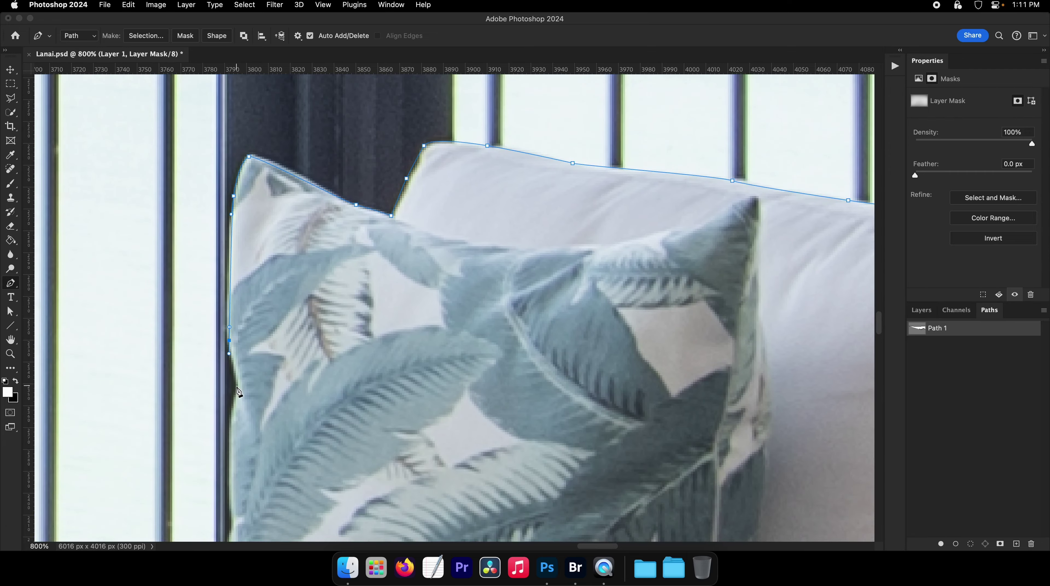
scroll(243, 315, down, 8)
scroll(242, 315, left, 2)
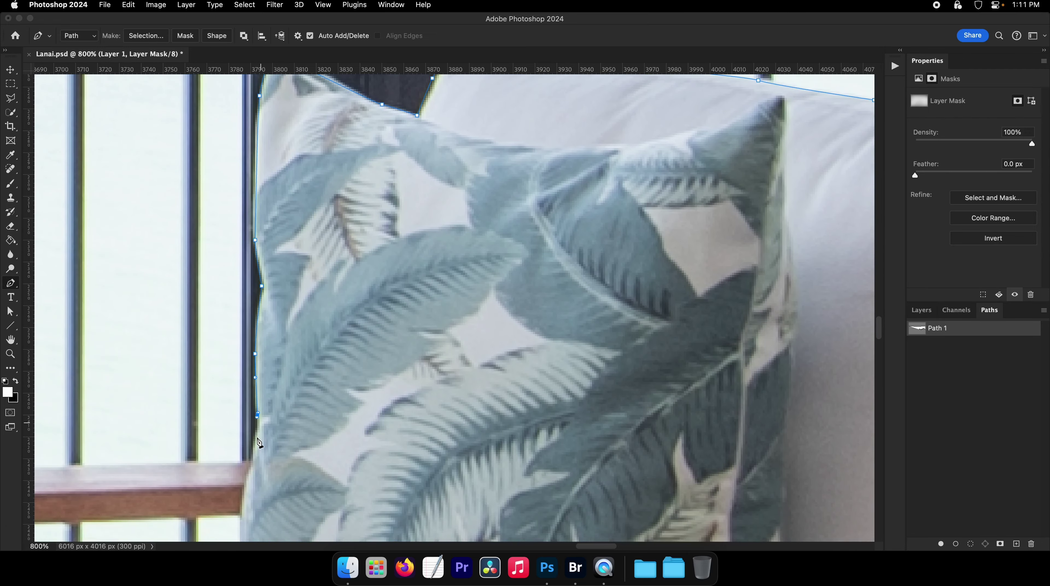
Step: Trace the path along the wooden armrest's top, around its front end and under its curved edge to the leg
scroll(253, 466, left, 20)
scroll(253, 465, down, 6)
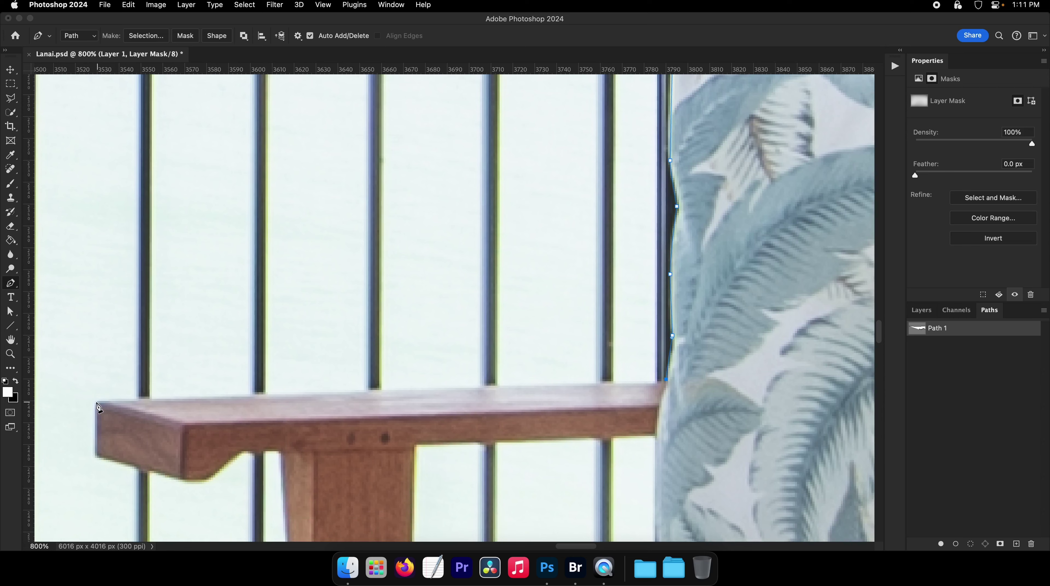
click(96, 403)
scroll(97, 403, down, 5)
scroll(97, 403, left, 3)
click(128, 395)
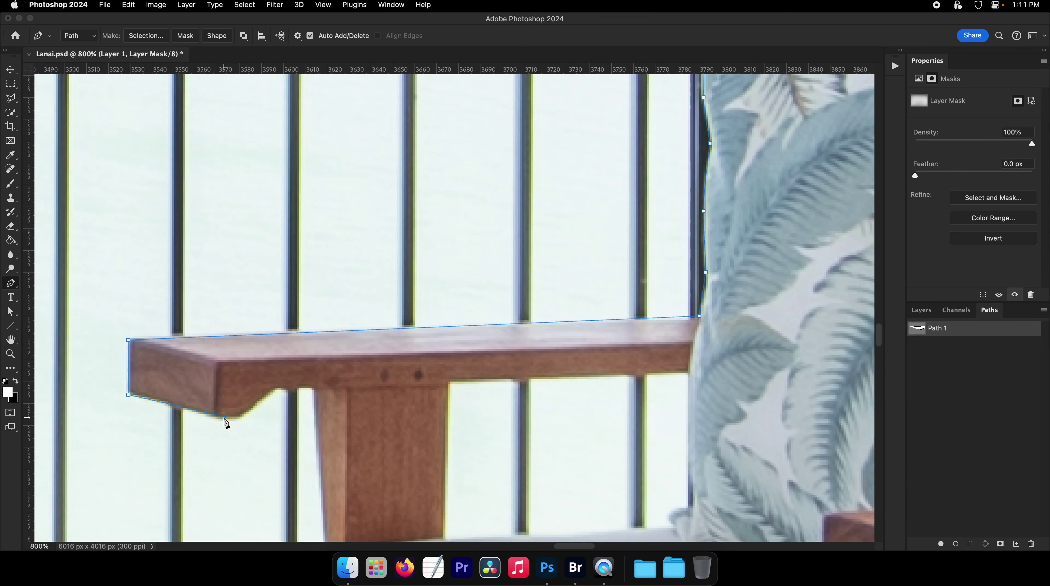
drag(313, 390, 320, 260)
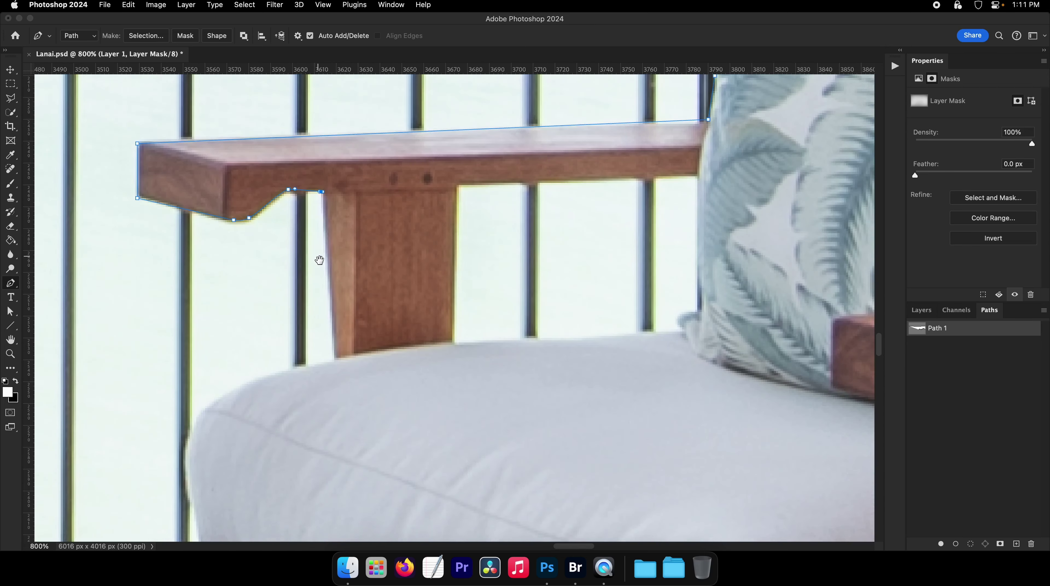
Step: Trace the path down the armrest leg and around the seat cushion's rounded left end
click(336, 357)
scroll(386, 312, down, 6)
scroll(387, 312, left, 6)
drag(286, 327, 258, 356)
drag(271, 409, 273, 427)
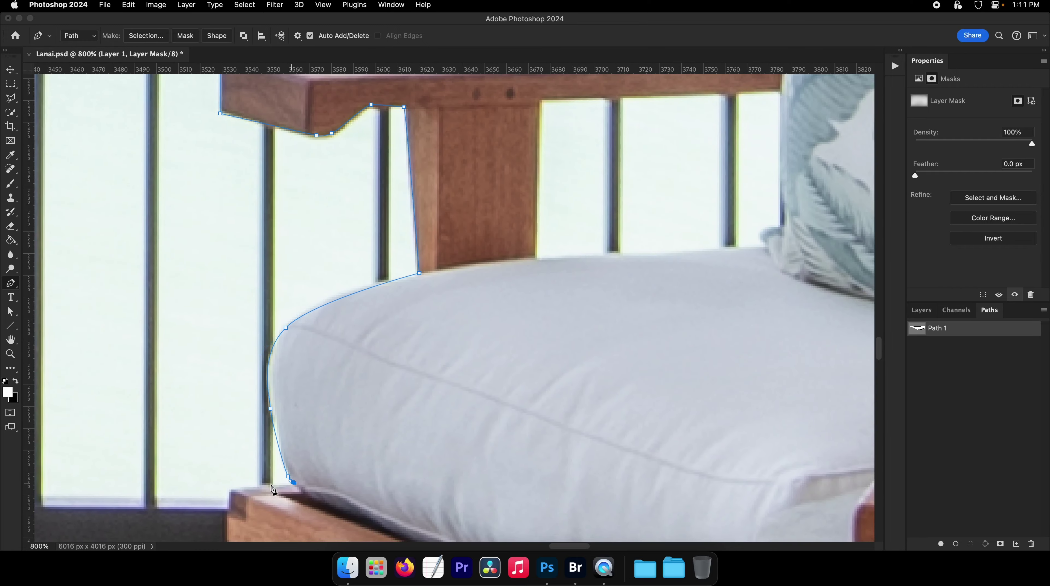
Step: Trace the path around the sofa's wooden base corner and along the floor line to the wood-slab coffee table
click(229, 491)
scroll(247, 484, down, 5)
scroll(246, 484, left, 2)
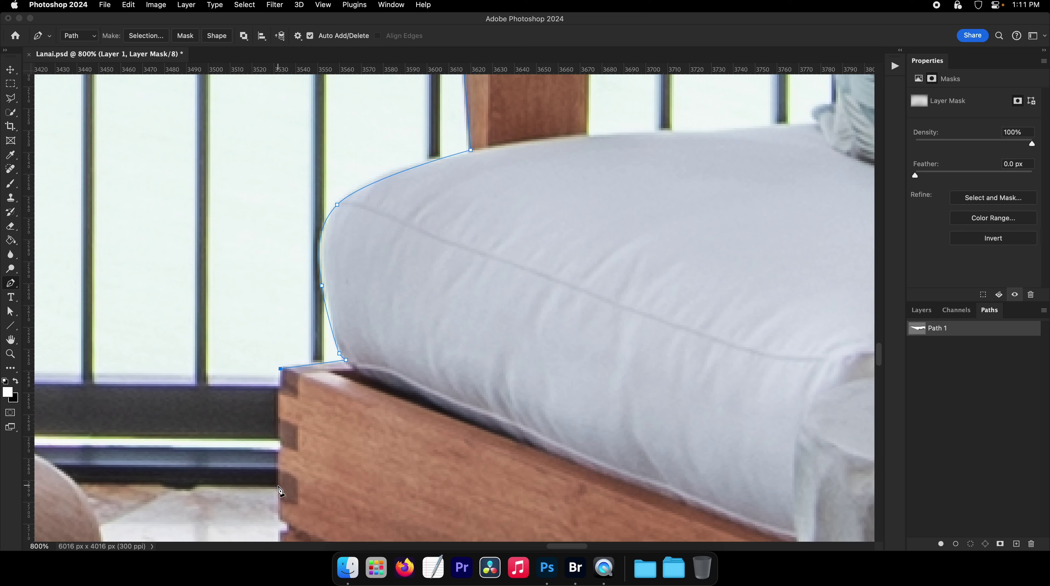
click(278, 485)
scroll(279, 488, left, 10)
scroll(279, 488, down, 1)
click(425, 455)
Step: Trace the path up the coffee table's right end and over its first raised edge
drag(367, 419, 362, 420)
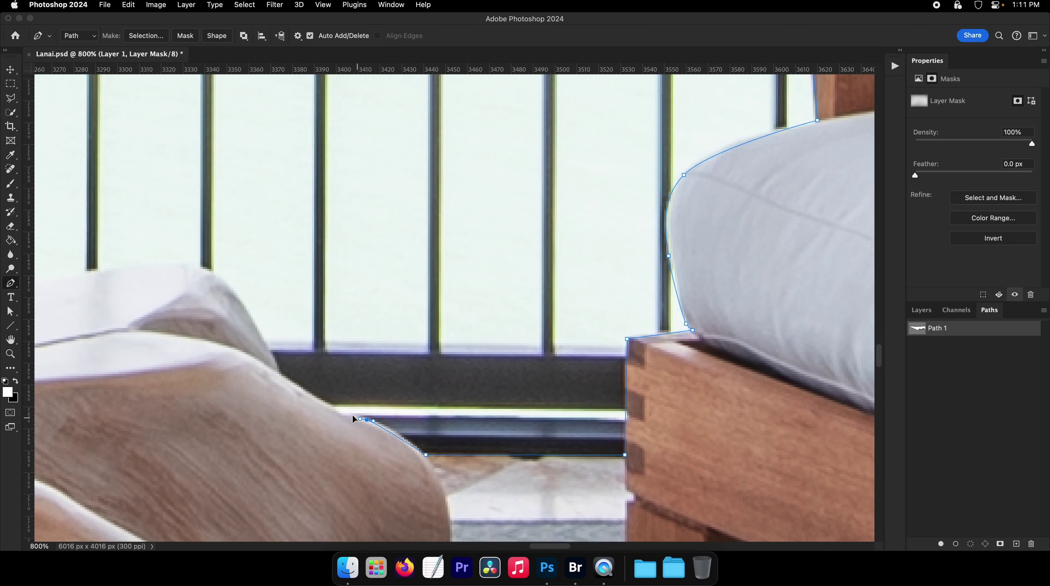
click(279, 372)
drag(211, 271, 189, 262)
scroll(346, 310, left, 10)
scroll(346, 310, up, 3)
drag(322, 322, 314, 323)
click(149, 347)
Step: Trace the path over the coffee table's second raised edge and down to the dark post behind it
scroll(348, 376, left, 10)
scroll(348, 375, up, 4)
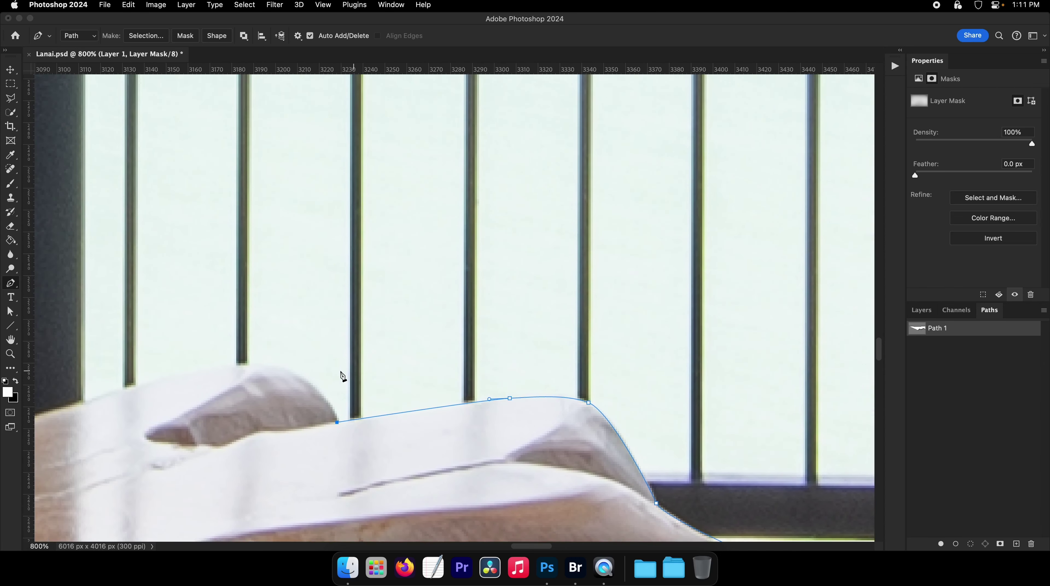
drag(278, 368, 233, 364)
click(217, 367)
scroll(282, 406, left, 11)
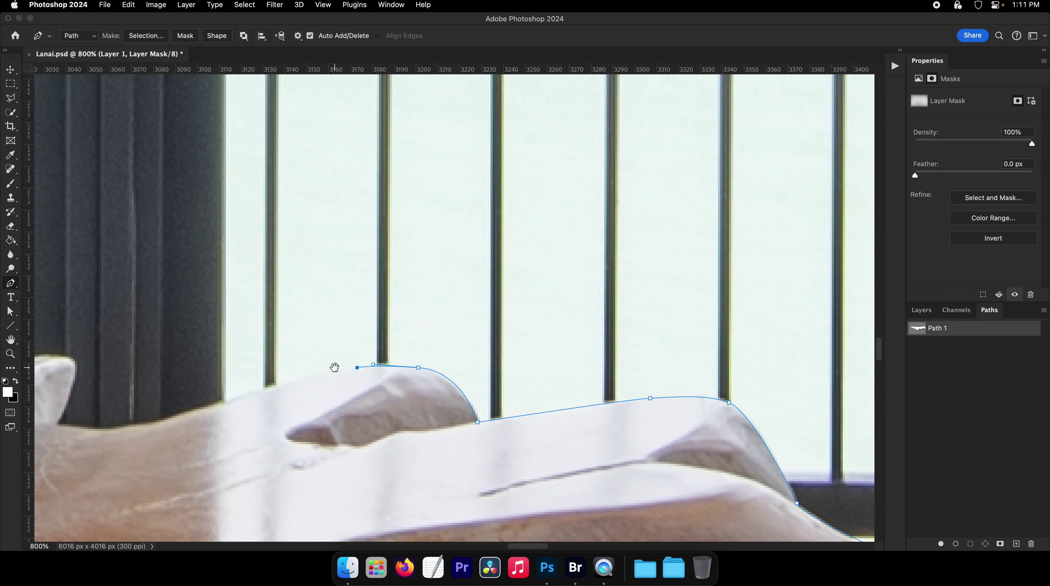
click(272, 408)
click(214, 427)
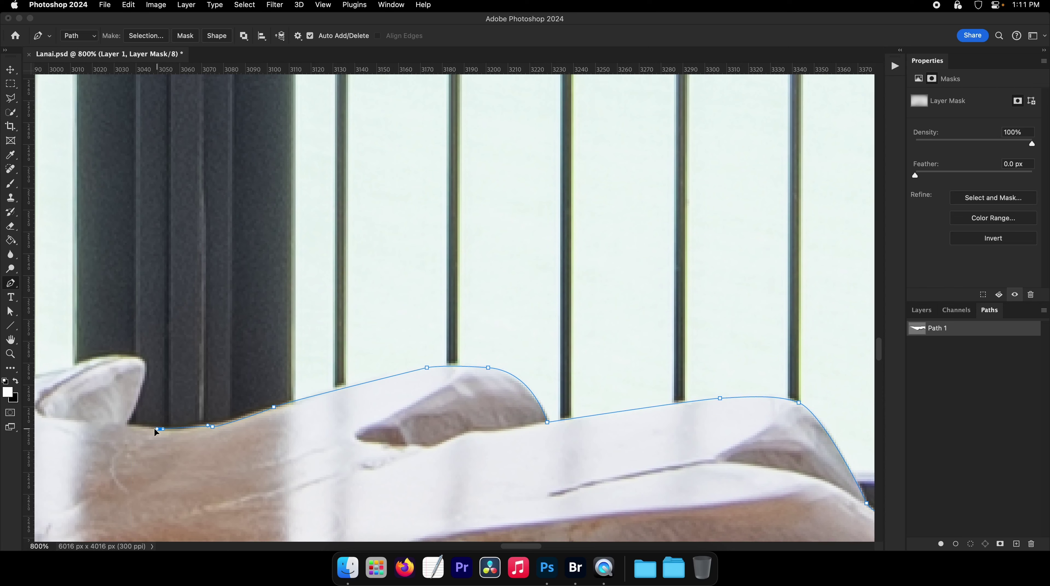
Step: Trace the path along the coffee table's top edge around the small raised piece left of the dark post
scroll(134, 422, left, 10)
scroll(134, 421, up, 2)
drag(346, 392, 245, 412)
drag(185, 420, 173, 421)
drag(96, 424, 308, 402)
Step: Trace the path through the dip in the coffee table's top edge and over the raised slab at its left end
click(295, 428)
click(241, 446)
drag(230, 470, 167, 463)
drag(107, 444, 268, 446)
drag(247, 442, 235, 438)
drag(172, 426, 130, 457)
Step: Trace the path around the coffee table's lower left corner and across the floor gap to the opposite seat's wooden base
scroll(272, 406, left, 8)
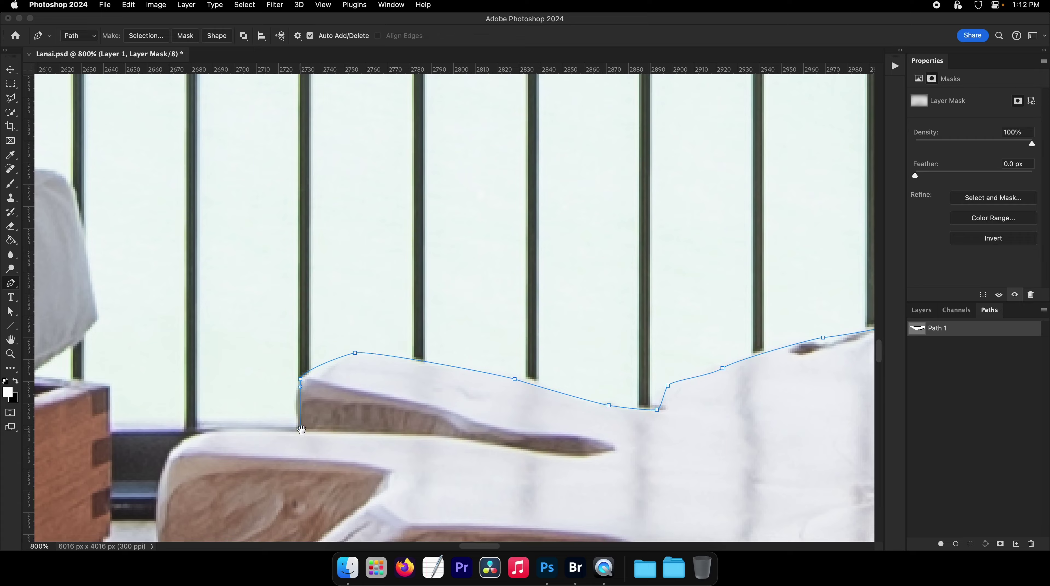
scroll(300, 430, left, 8)
drag(357, 427, 316, 480)
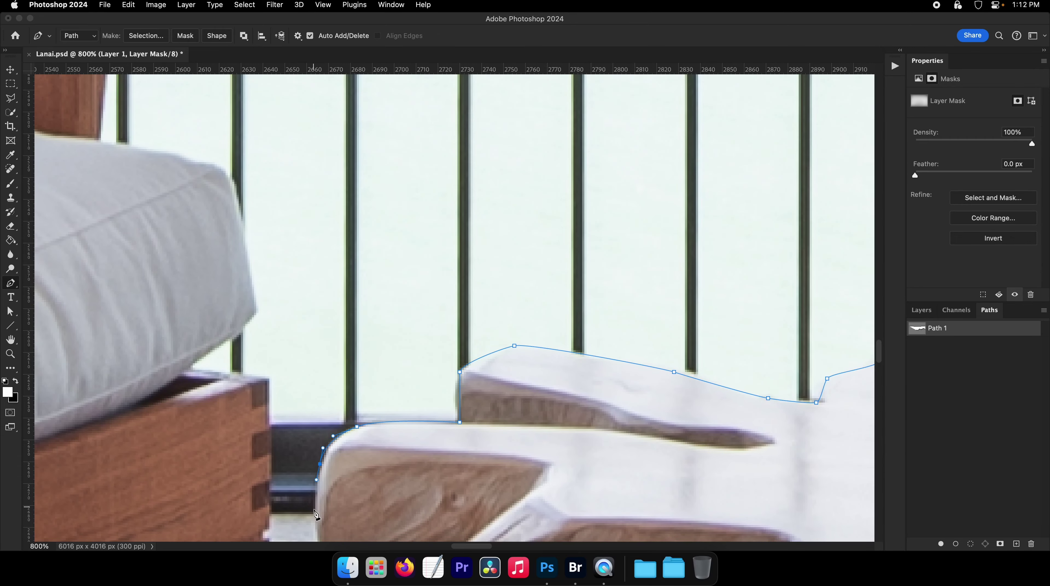
click(270, 514)
Step: Trace the path around the opposite seat's wooden base and over its seat cushion to the armrest leg
click(186, 367)
click(258, 312)
scroll(305, 375, up, 5)
scroll(304, 375, left, 2)
click(289, 332)
drag(204, 308, 191, 307)
click(159, 303)
Step: Trace the path up the armrest leg, along the armrest's curved underside and around its front end
scroll(177, 320, up, 5)
scroll(177, 320, left, 1)
click(186, 319)
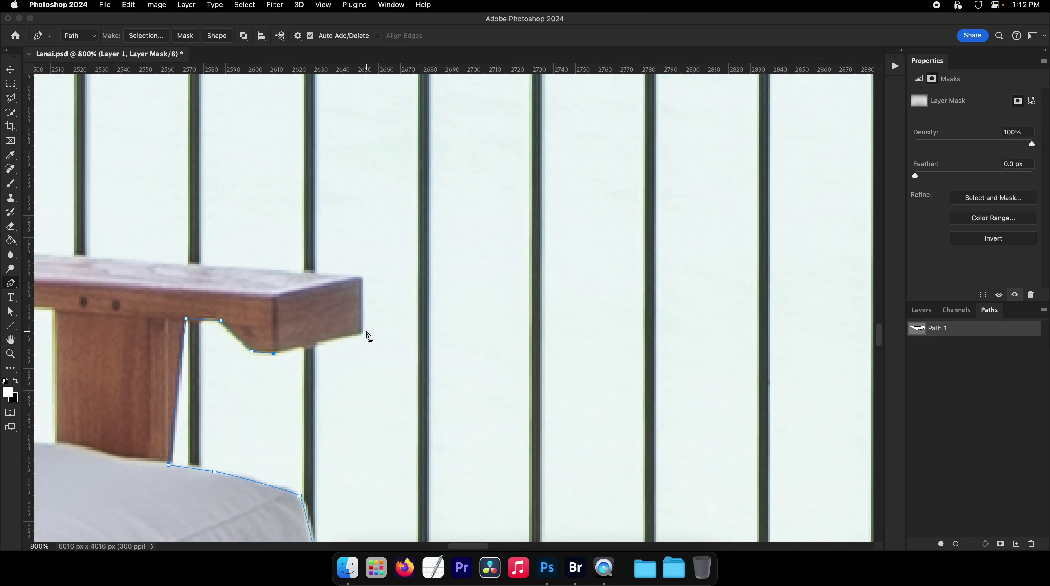
click(362, 278)
scroll(368, 279, left, 10)
scroll(368, 279, up, 3)
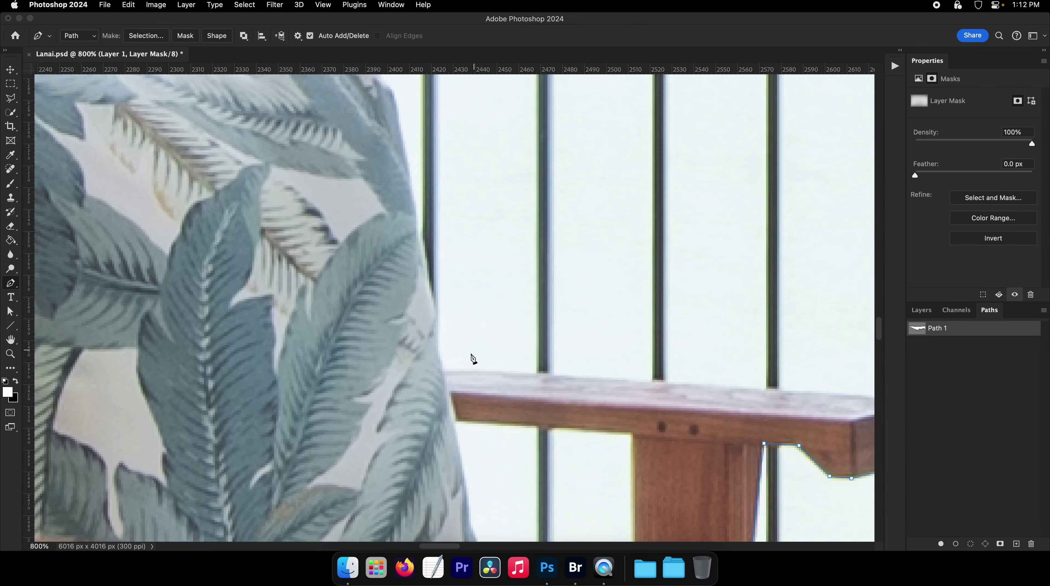
Step: Trace the path from the armrest's back end up the side of the leaf-patterned pillow to its upper corner
click(442, 372)
scroll(442, 376, up, 3)
scroll(442, 375, right, 1)
click(423, 368)
drag(409, 280, 426, 466)
click(388, 284)
click(362, 222)
click(352, 202)
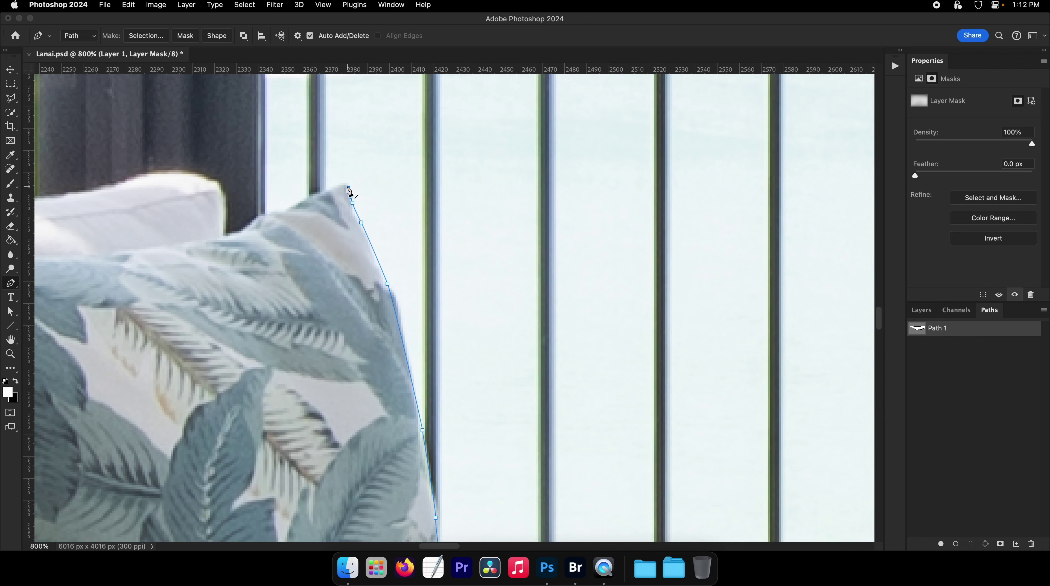
Step: Trace the path along the patterned pillow's top edge and across the white back cushion's top to its far corner
click(298, 201)
click(285, 209)
click(265, 216)
click(254, 220)
drag(243, 226, 236, 228)
drag(166, 174, 141, 173)
drag(72, 182, 384, 215)
drag(198, 240, 175, 243)
drag(297, 247, 636, 264)
click(259, 270)
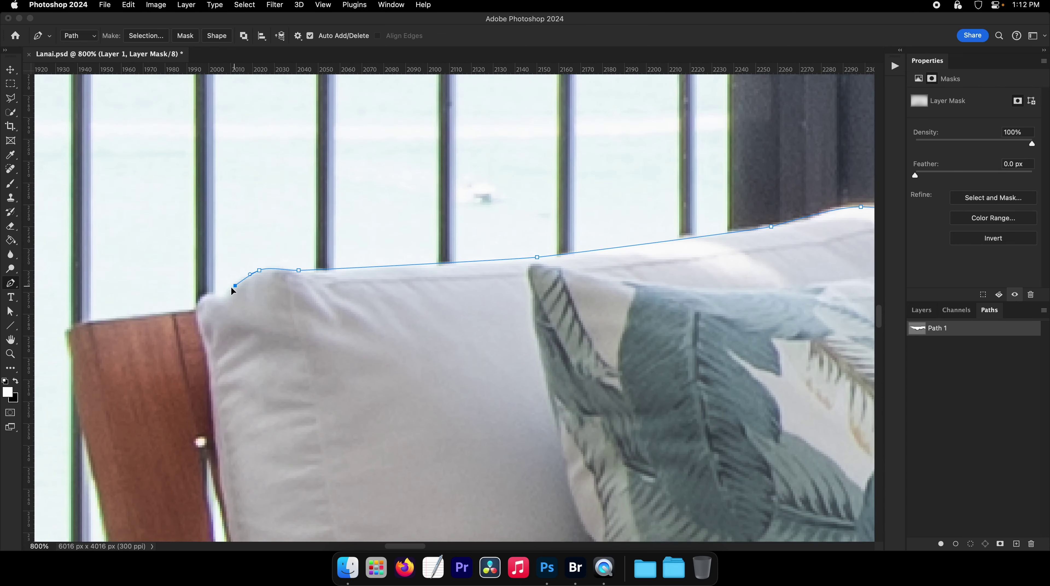
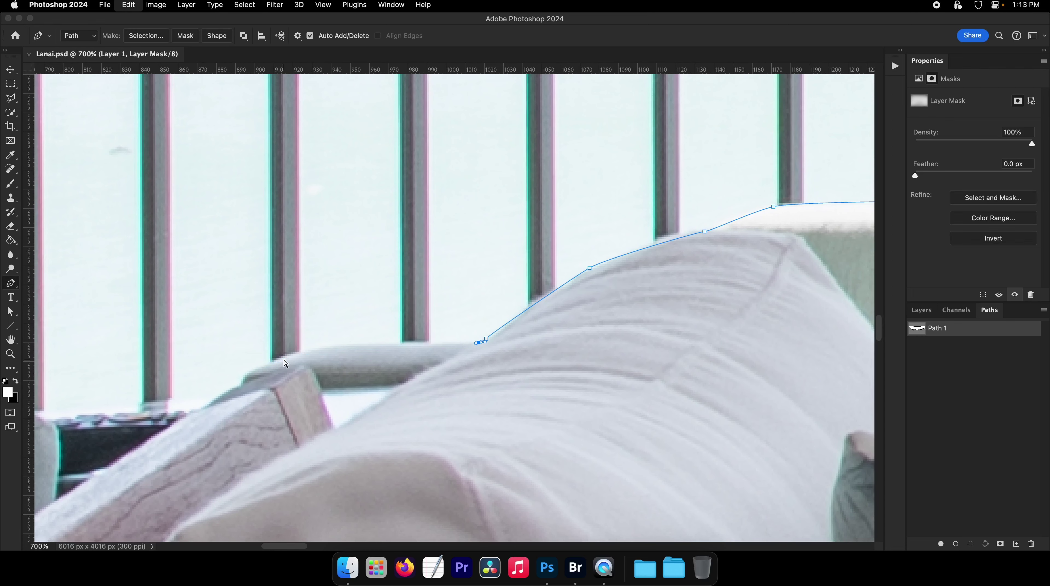
Step: Trace the path down the foreground chair's wooden backrest edge and over the adjacent grey sofa's rounded armrest
scroll(267, 386, left, 5)
scroll(267, 386, down, 2)
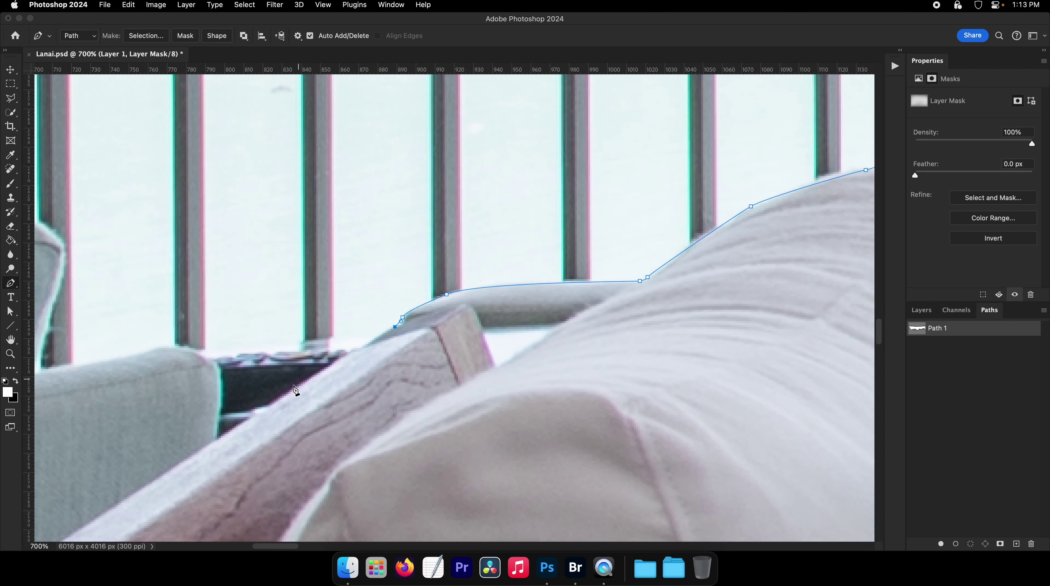
click(217, 439)
drag(164, 346, 148, 349)
scroll(233, 386, left, 6)
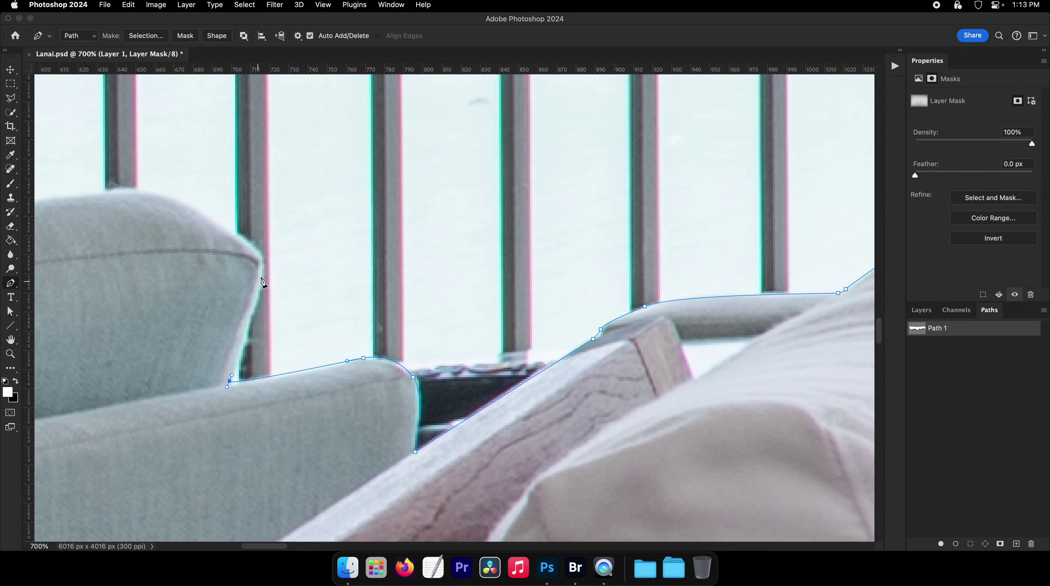
Step: Trace the path over the grey seat's raised back cushion and along the sofa back's top edge towards the image border
drag(141, 190, 124, 190)
drag(230, 221, 576, 308)
click(303, 301)
drag(304, 305, 529, 288)
click(323, 317)
drag(259, 332, 579, 283)
drag(371, 317, 349, 317)
drag(429, 304, 676, 266)
click(322, 305)
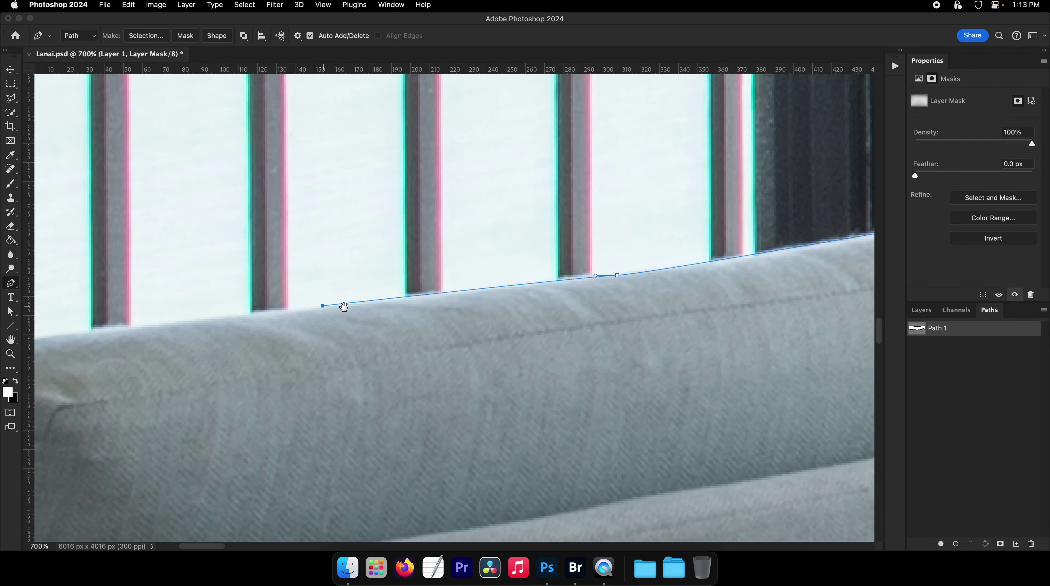
Step: Finish the path along the sofa back past the image's left border and close it at its starting point beside the window frame
drag(344, 307, 594, 310)
drag(275, 342, 269, 344)
click(256, 332)
key(z)
drag(307, 311, 263, 311)
drag(320, 135, 266, 404)
click(240, 427)
scroll(300, 312, down, 5)
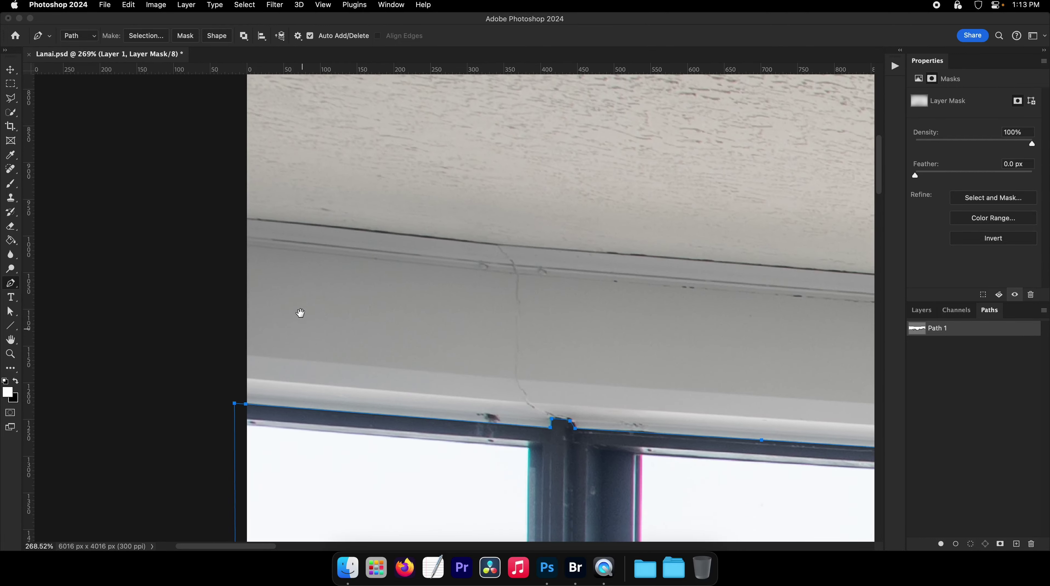
Step: Show and select Layer 2, toggling its visibility to check the window frame's alignment with the layers beneath
click(920, 310)
click(916, 380)
click(958, 380)
drag(654, 301, 410, 123)
drag(771, 152, 450, 353)
drag(437, 288, 769, 349)
drag(661, 354, 654, 335)
click(915, 380)
click(915, 380)
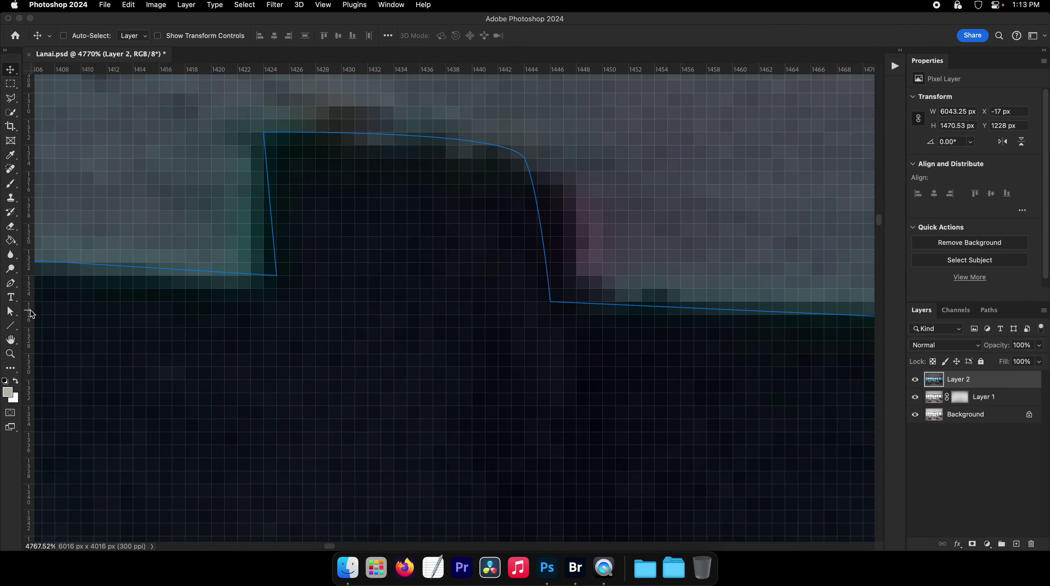
Step: Make a selection from the path, add it as a layer mask on Layer 2 and save the document
click(14, 312)
right_click(272, 321)
click(289, 367)
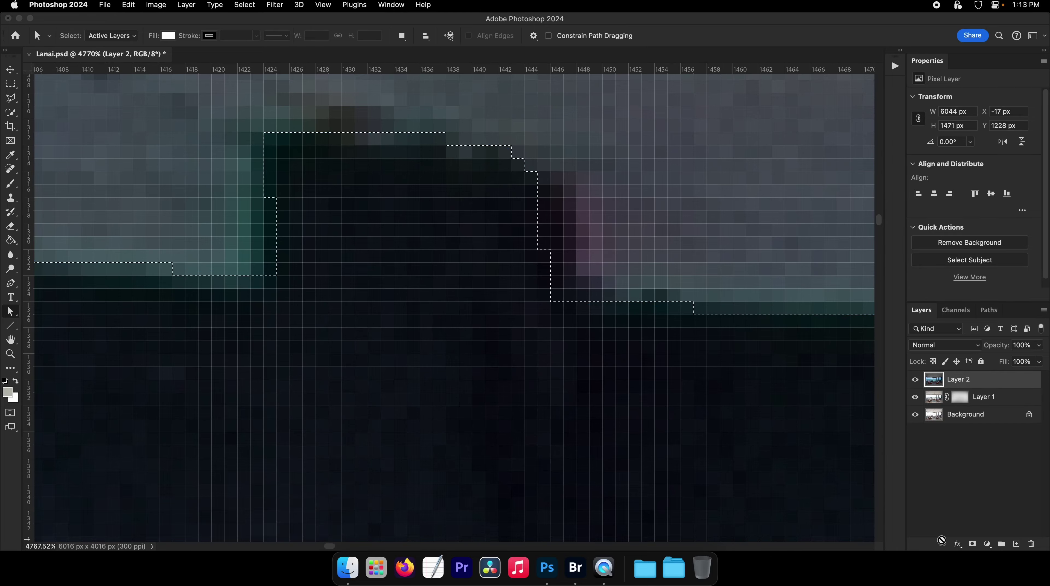
click(972, 544)
scroll(731, 386, down, 10)
key(super+s)
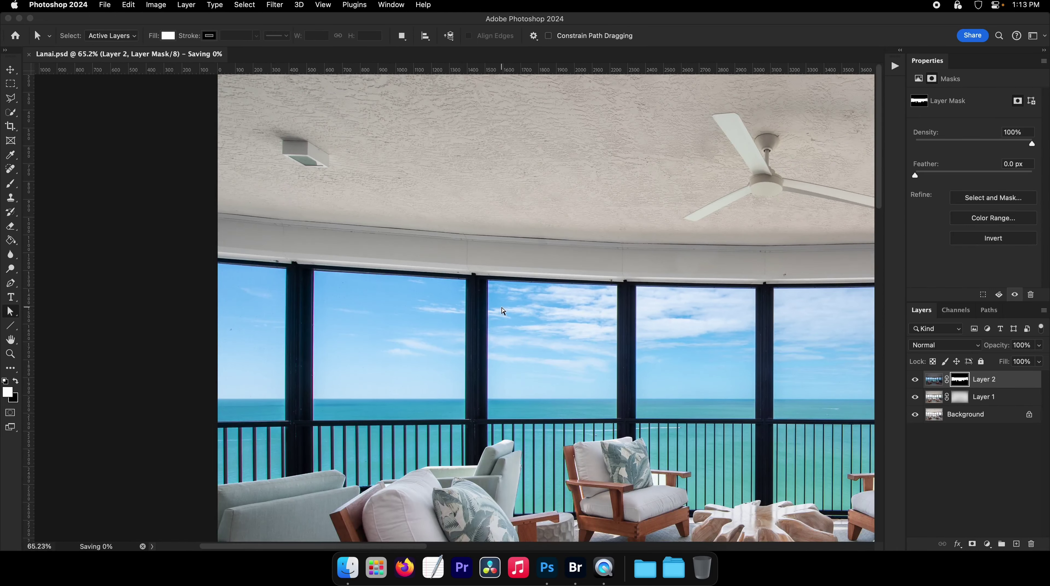
Step: Select the white opening beneath the far armrest of the armchair left of the coffee table with the Polygonal Lasso
key(p)
scroll(294, 201, down, 5)
scroll(294, 202, right, 3)
click(13, 97)
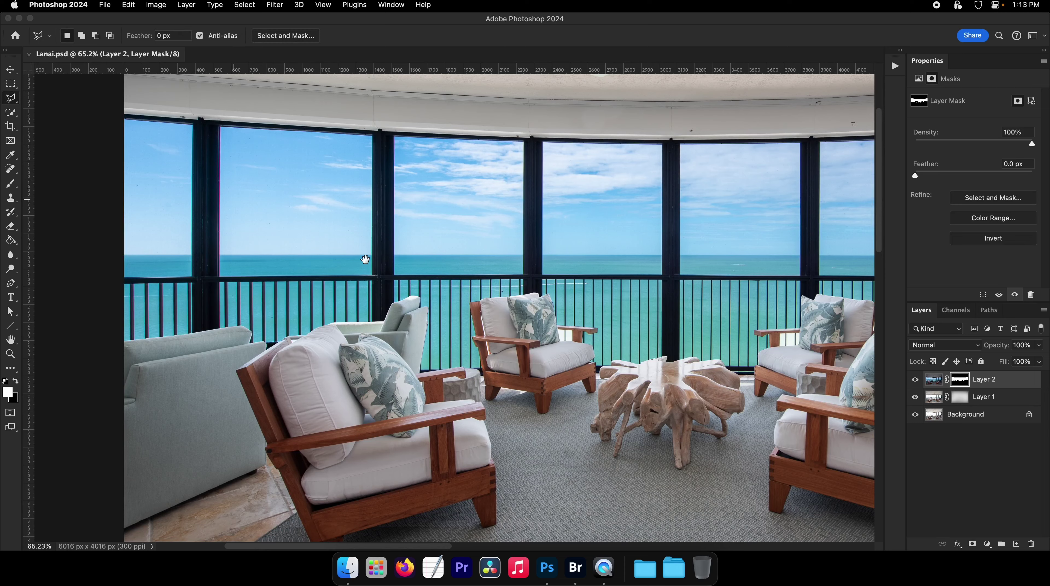
scroll(366, 259, right, 3)
scroll(365, 260, down, 1)
key(z)
click(523, 316)
click(523, 315)
click(523, 316)
click(523, 316)
click(422, 290)
click(412, 287)
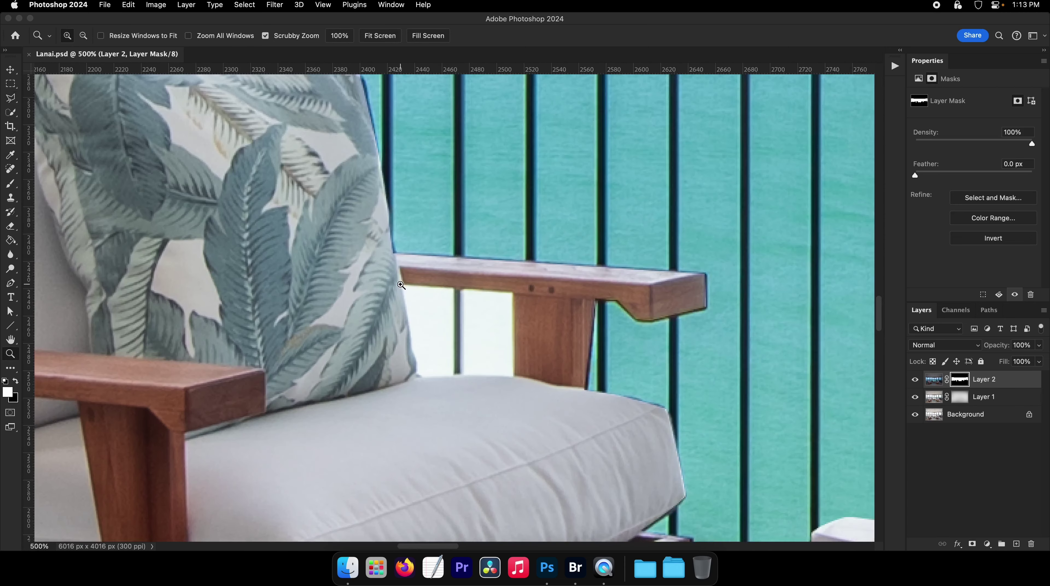
click(405, 286)
click(400, 285)
click(400, 284)
key(l)
click(401, 284)
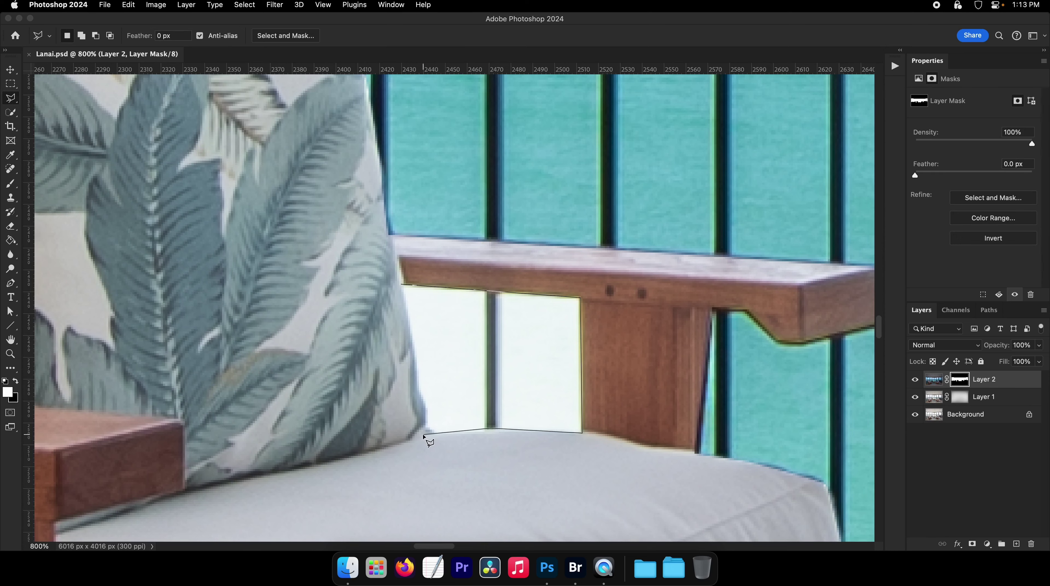
double_click(412, 356)
Step: Add the narrow white slivers between that armchair's wooden back post and cushion, above and below the armrest, to the selection
drag(600, 317, 872, 279)
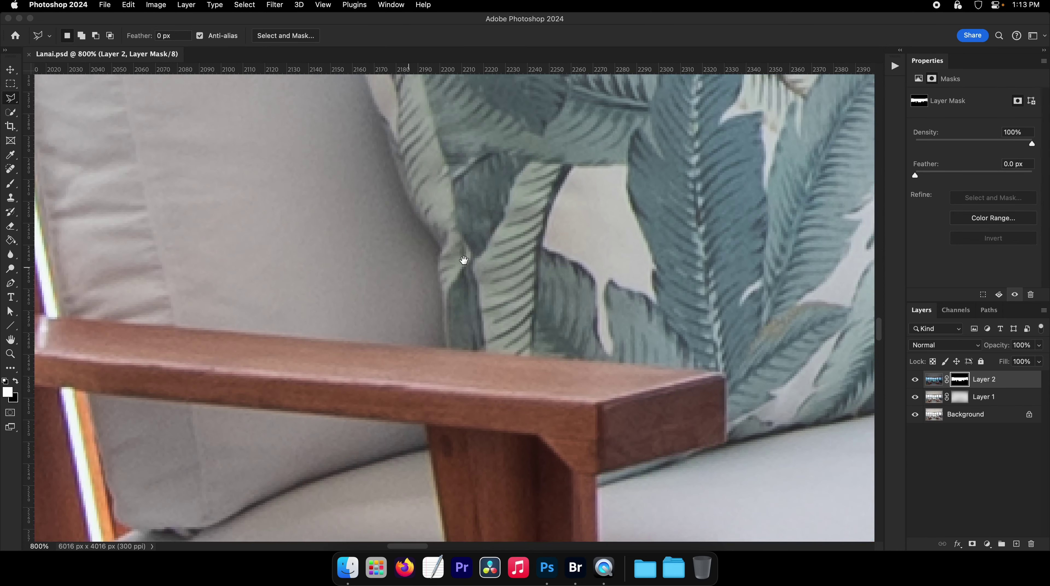
drag(464, 260, 872, 252)
mouse_move(441, 243)
mouse_down()
mouse_move(442, 365)
mouse_move(436, 279)
mouse_up()
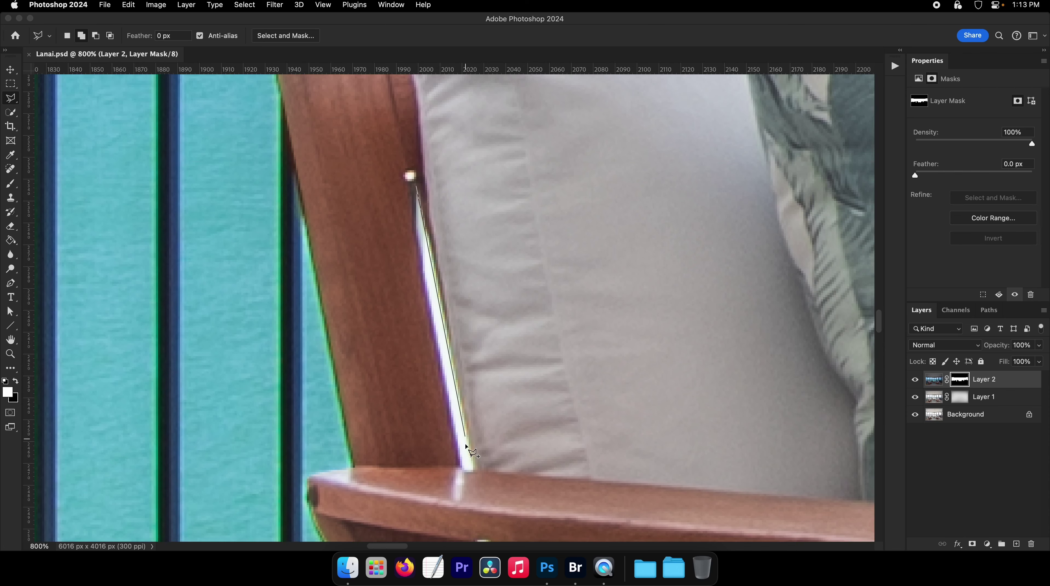
click(466, 472)
double_click(414, 225)
drag(511, 483, 445, 274)
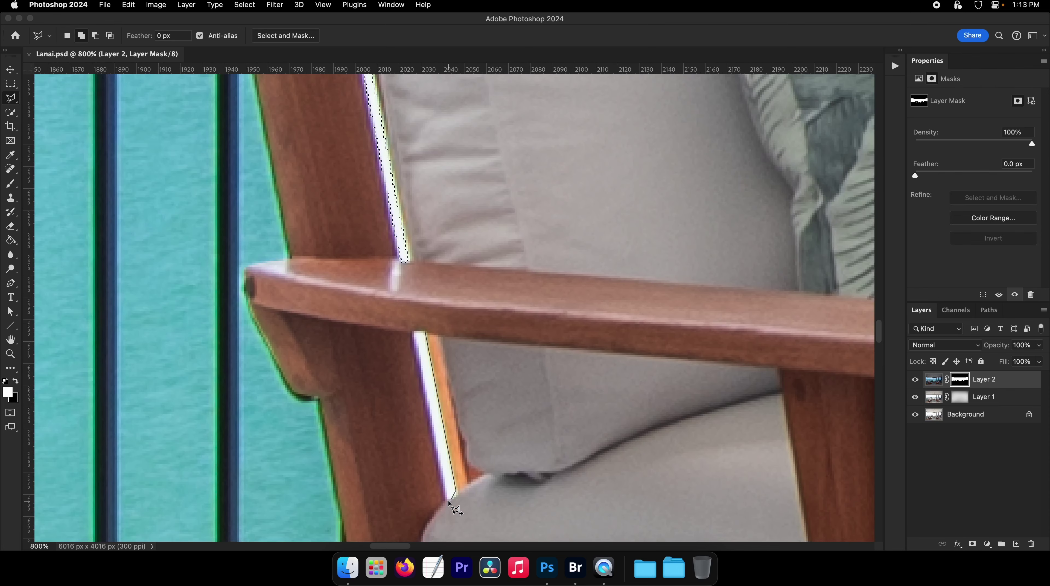
double_click(415, 332)
Step: Fill the selected armchair gaps with white on Layer 2's mask and deselect
key(g)
click(400, 239)
drag(434, 277, 369, 277)
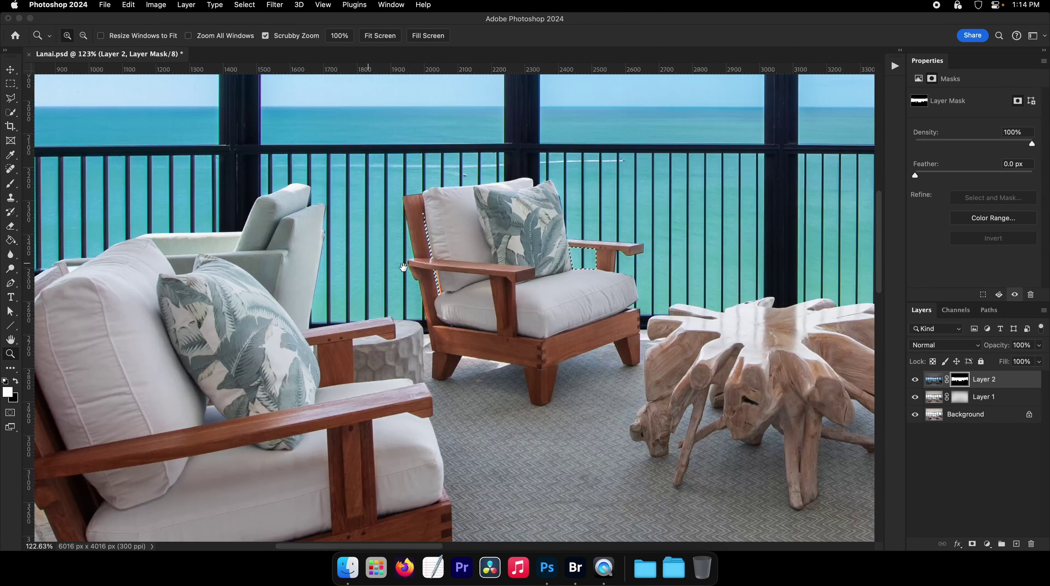
drag(574, 269, 415, 285)
key(super+d)
Step: Select the white opening beneath the armrest of the armchair right of the coffee table with the Polygonal Lasso
drag(782, 284, 456, 287)
key(z)
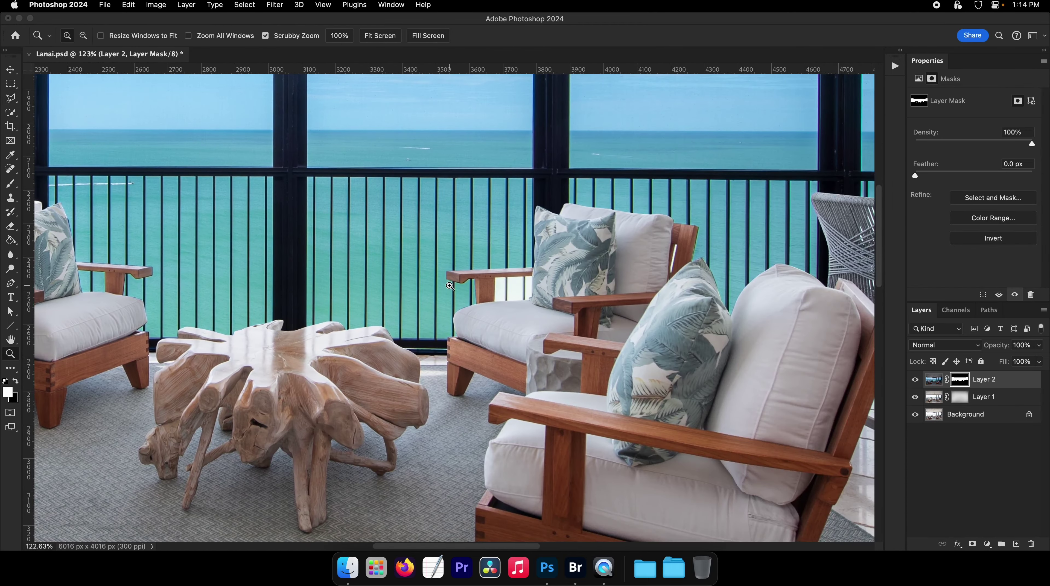
click(457, 287)
click(458, 287)
scroll(547, 283, up, 5)
key(l)
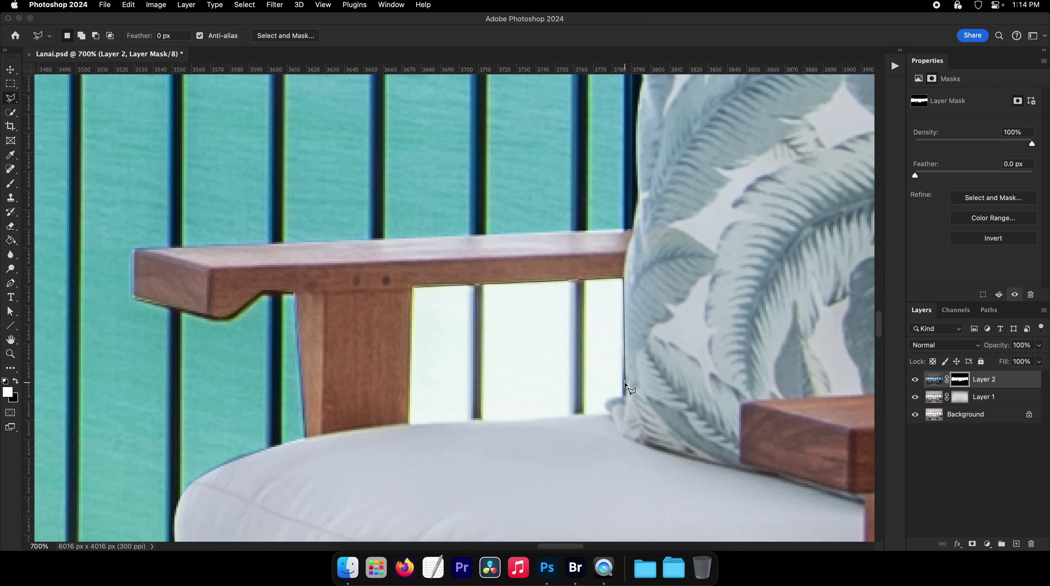
click(600, 413)
click(408, 425)
Step: Fill the selected armrest opening with white on Layer 2's mask and deselect
key(g)
click(534, 363)
scroll(535, 363, right, 5)
key(super+d)
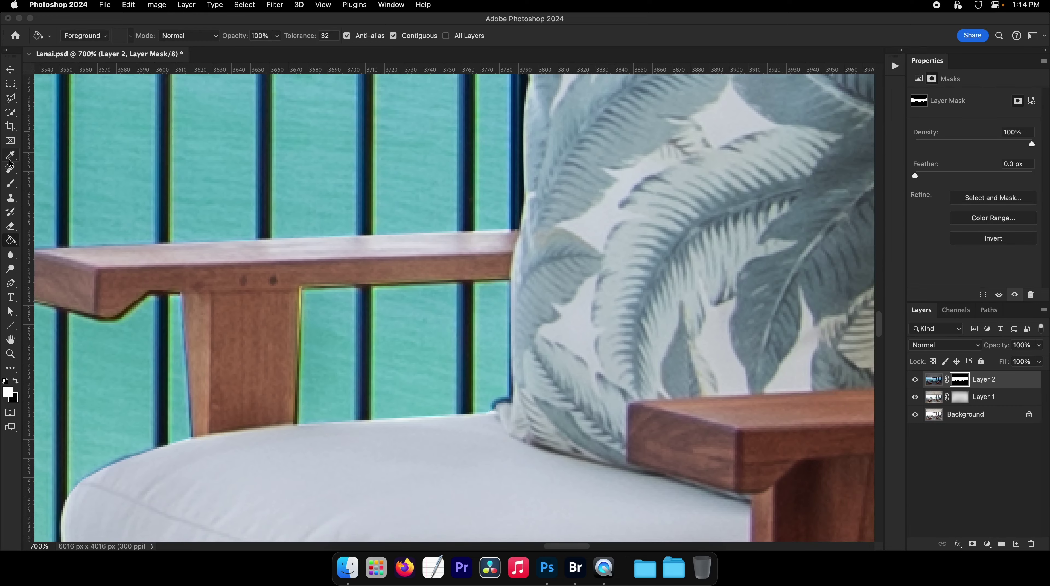
Step: Outline the patterned pillow's lower corner with the Patch tool, fill it with black on Layer 2's mask, deselect and save
click(10, 167)
click(32, 199)
key(z)
drag(428, 361, 504, 399)
click(505, 400)
key(j)
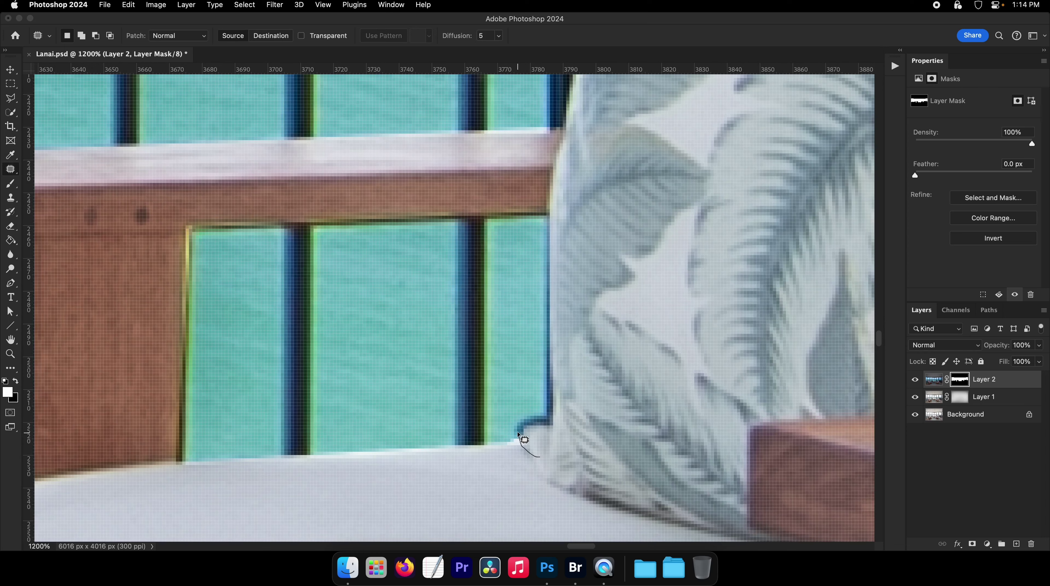
key(g)
mouse_move(566, 419)
mouse_down()
mouse_move(540, 456)
mouse_move(470, 403)
mouse_up()
key(x)
click(544, 430)
key(z)
key(super+d)
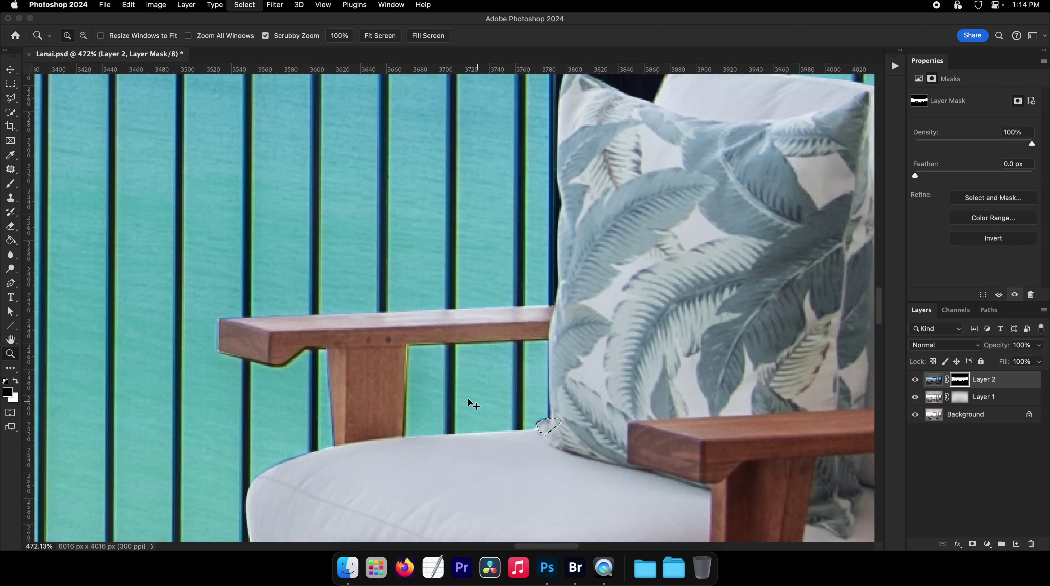
scroll(438, 367, right, 5)
drag(373, 357, 312, 357)
key(super+s)
Step: Select the window gap between the foreground armchair's wooden back and the bar stool's front leg with the Polygonal Lasso
drag(312, 287, 78, 248)
click(16, 98)
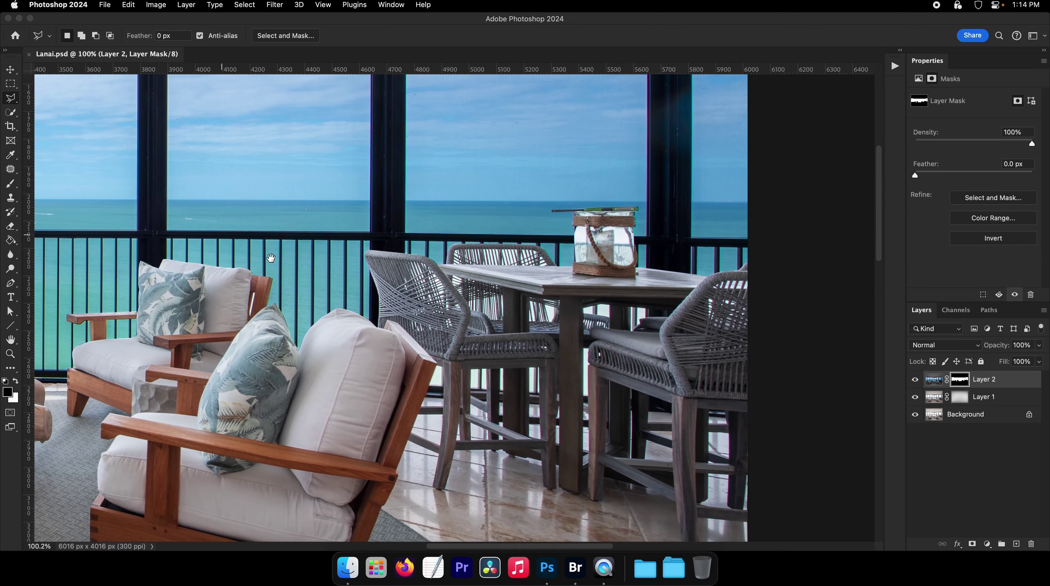
scroll(448, 375, up, 10)
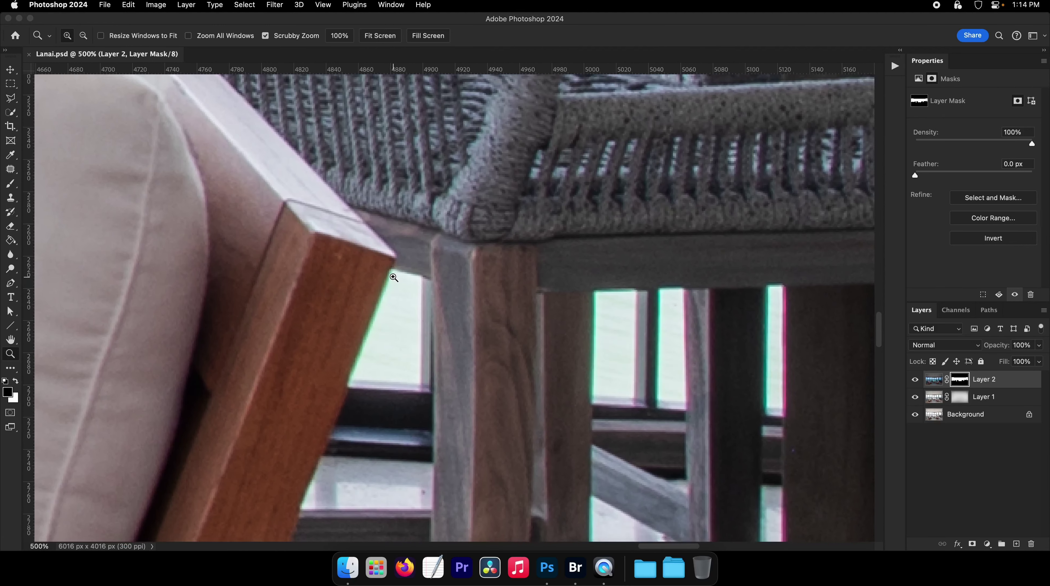
click(389, 268)
click(433, 279)
click(434, 466)
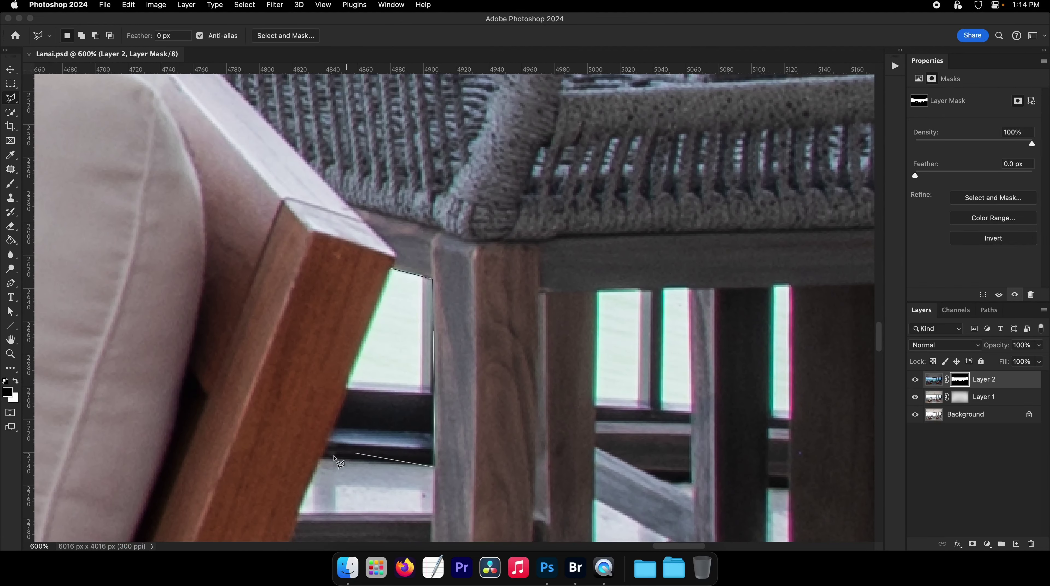
click(389, 269)
Step: Add the three window gaps between the legs beneath the bar stool's seat to the selection
drag(576, 319, 441, 311)
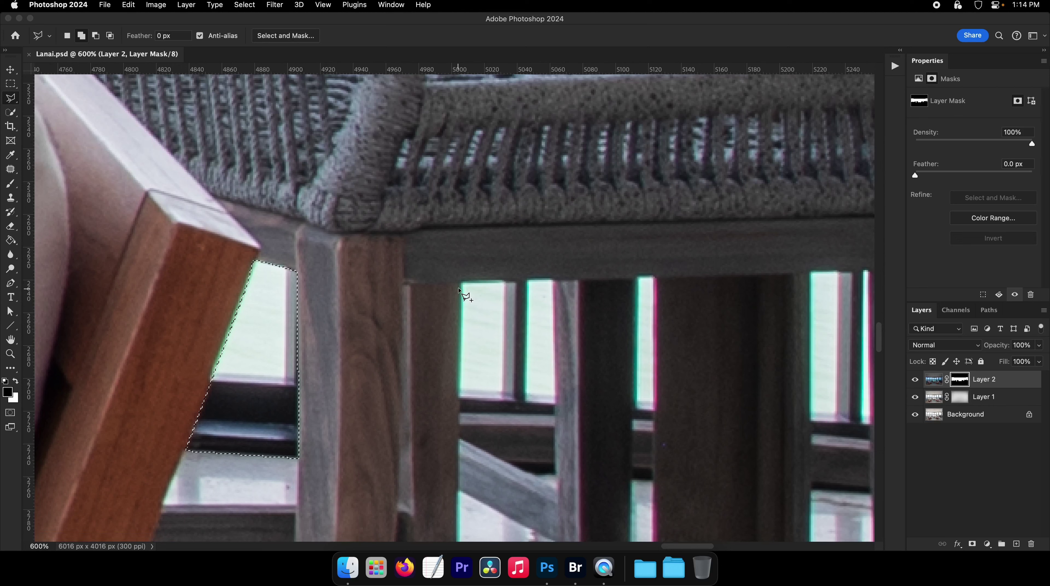
click(552, 281)
click(550, 418)
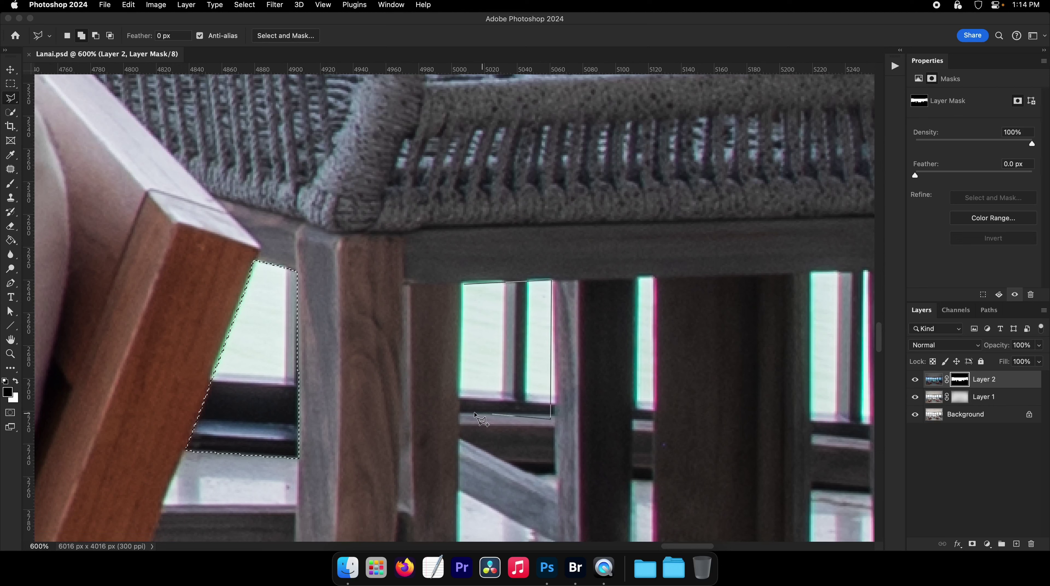
double_click(457, 413)
click(654, 277)
click(653, 422)
double_click(632, 421)
scroll(587, 357, right, 6)
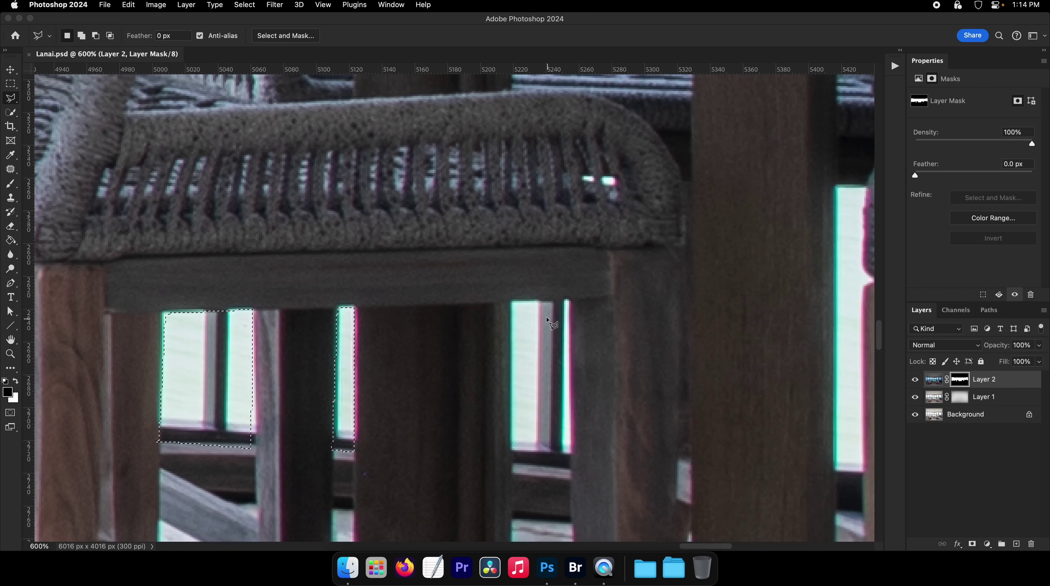
click(569, 297)
double_click(513, 467)
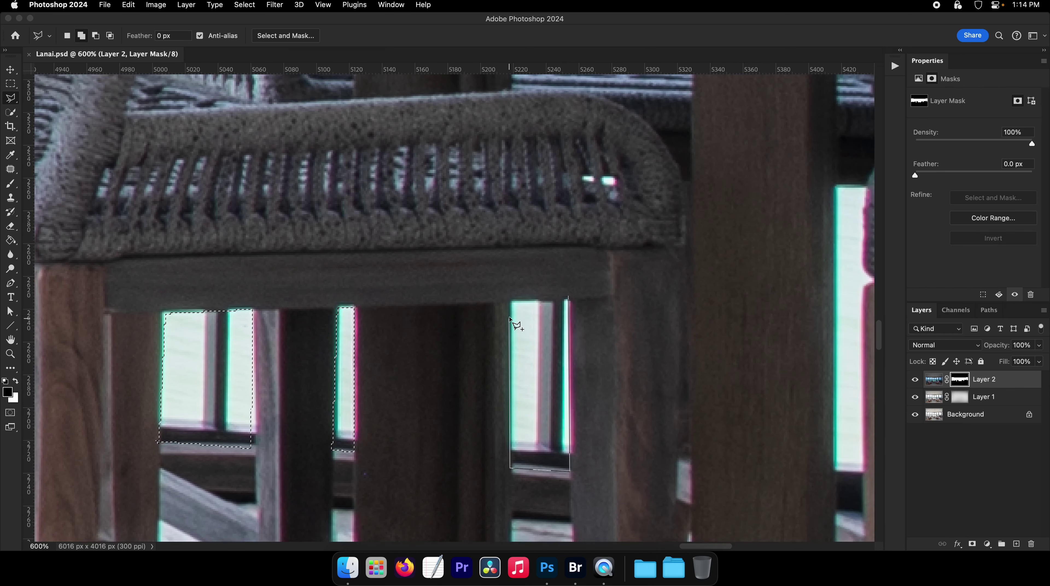
Step: Add the tall gap between the dining table's leg and the neighbouring stool's woven seat and leg to the selection
scroll(324, 289, right, 6)
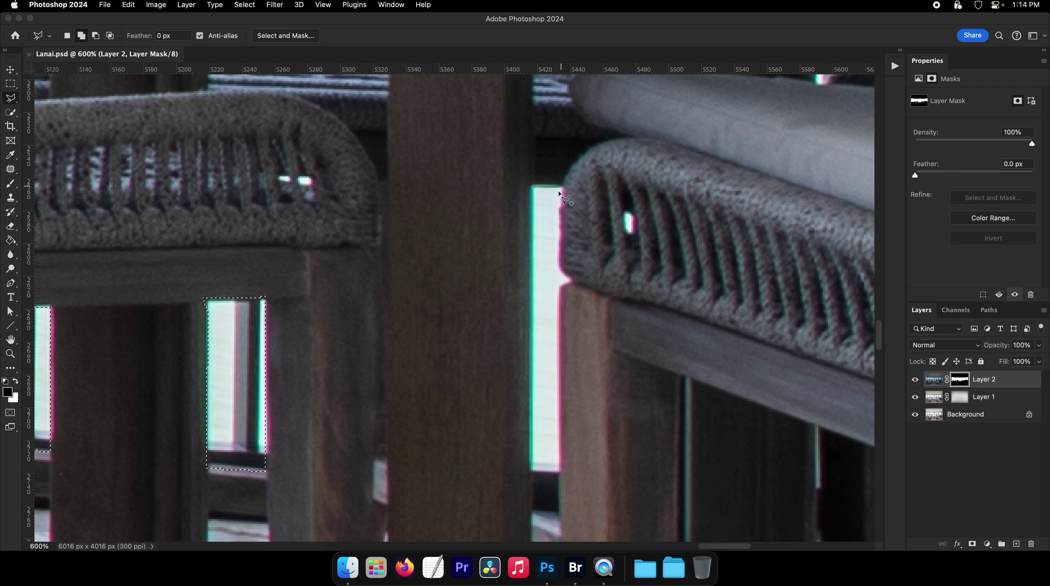
click(559, 270)
click(569, 278)
click(559, 291)
click(560, 511)
click(528, 513)
click(534, 187)
Step: Fill the selected gaps around the bar stools with white on Layer 2's mask and deselect
key(g)
key(x)
click(537, 234)
key(super+d)
drag(537, 234, 496, 238)
drag(526, 263, 536, 341)
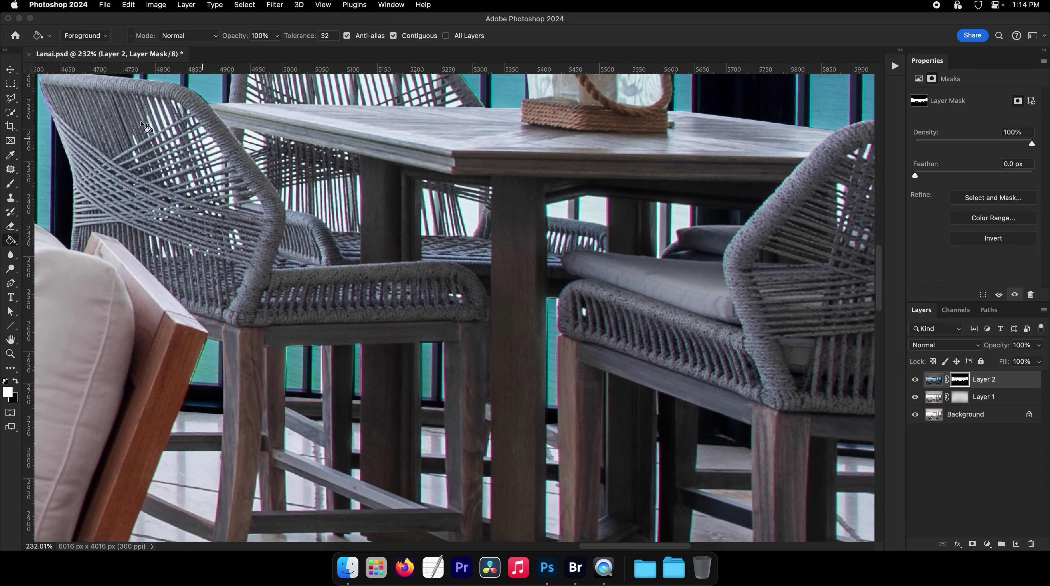
Step: Save the document and select the opening under the tabletop, above the rear stool's cushion, with the Polygonal Lasso
click(12, 98)
key(z)
mouse_move(652, 220)
mouse_down()
mouse_move(488, 267)
mouse_move(454, 245)
mouse_up()
click(461, 245)
key(l)
key(super+s)
click(758, 272)
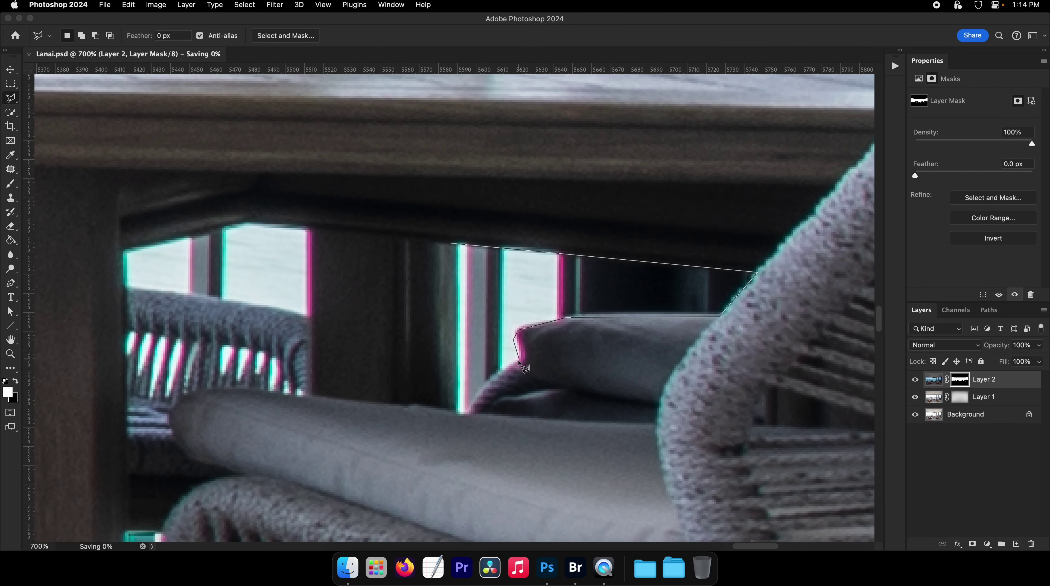
double_click(455, 414)
Step: Add the window opening between the table legs, above the rear stool's woven backrest, to the selection
scroll(503, 251, left, 5)
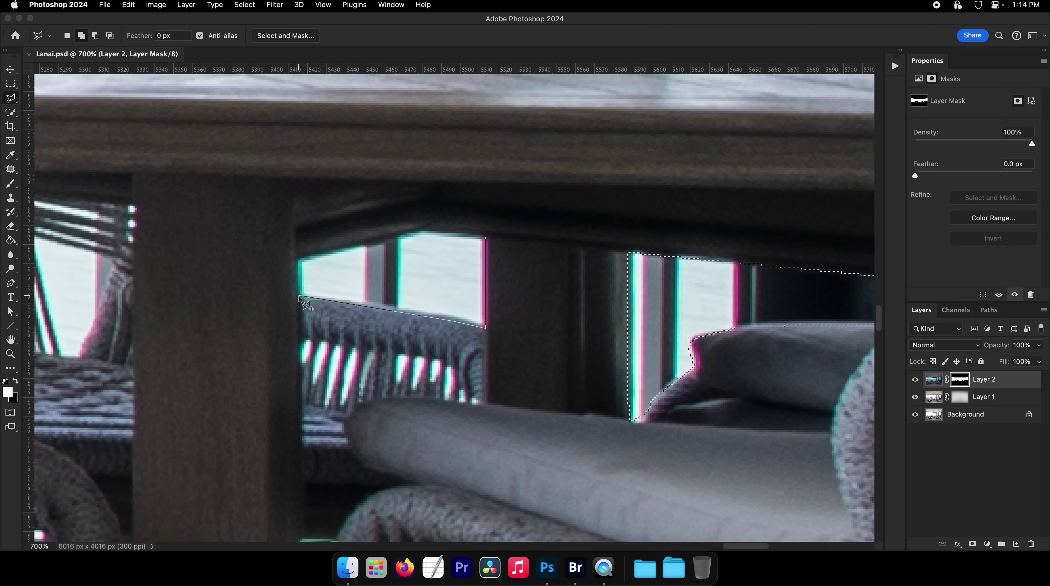
click(297, 257)
scroll(452, 288, left, 10)
scroll(451, 288, up, 2)
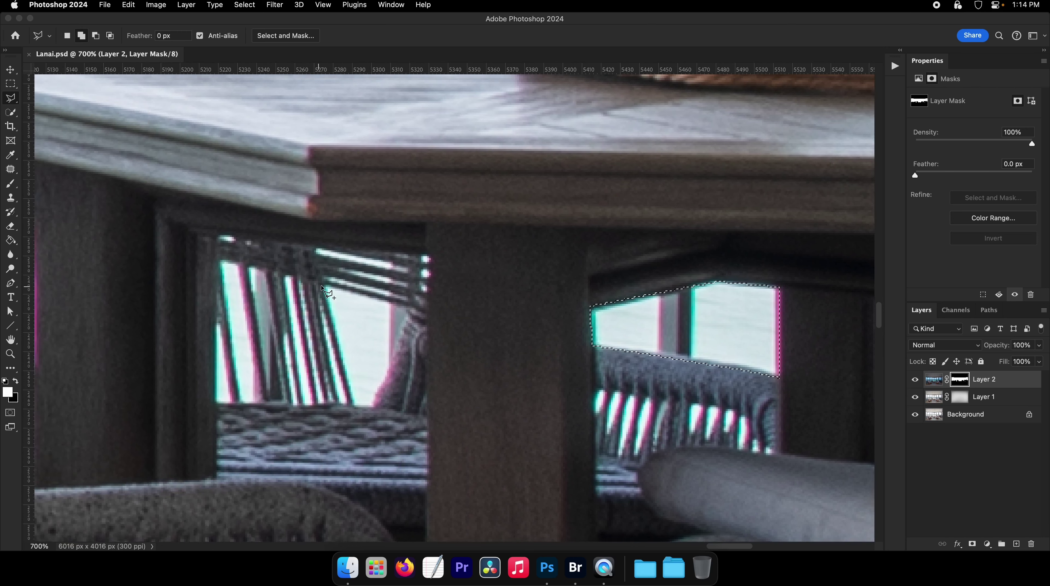
Step: Add the window opening between the slanted cords and the rear stool's curved armrest, under the tabletop, to the selection
click(324, 286)
click(409, 310)
click(375, 405)
click(355, 407)
click(324, 286)
key(shift)
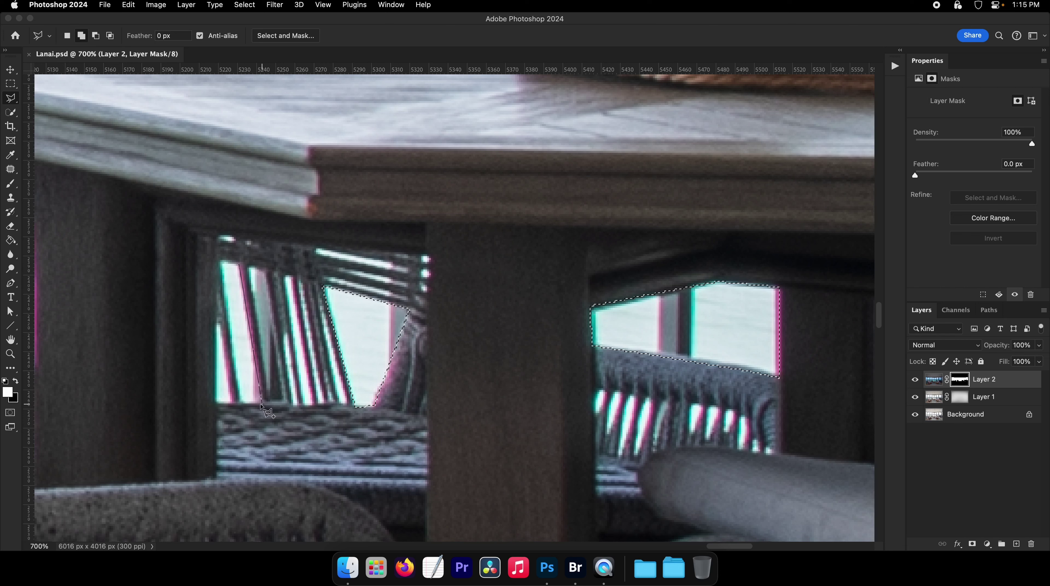
Step: Add the leftmost gaps between the rear stool's slanted cords, beside the dark table leg, to the selection
double_click(220, 262)
click(221, 323)
click(230, 403)
double_click(214, 403)
click(264, 265)
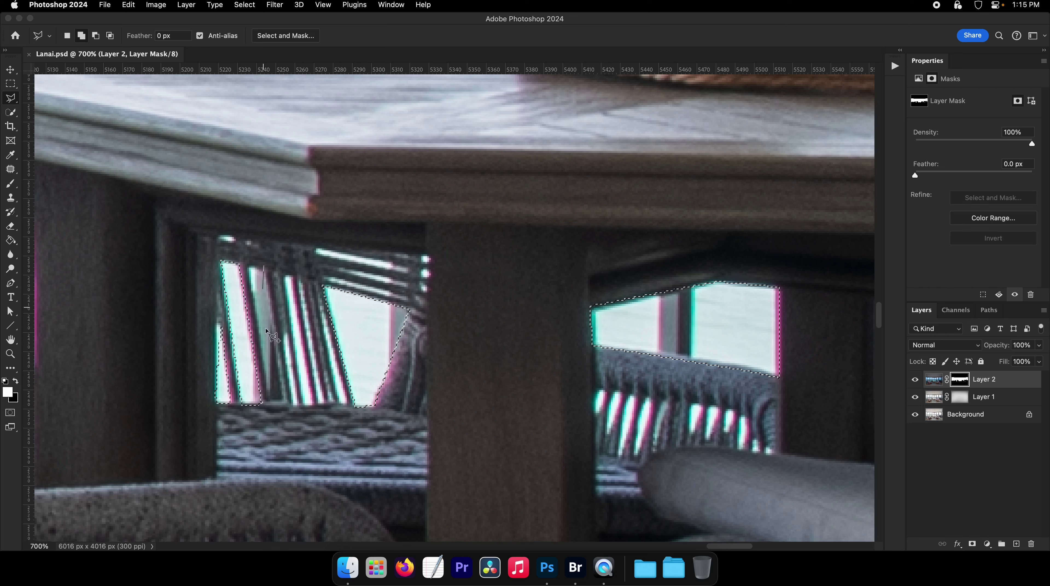
click(270, 404)
double_click(252, 268)
Step: Add the remaining thin gaps between the slanted cords, down to the woven seat, to the selection
shift+click(292, 277)
click(313, 404)
click(303, 405)
click(288, 276)
click(293, 275)
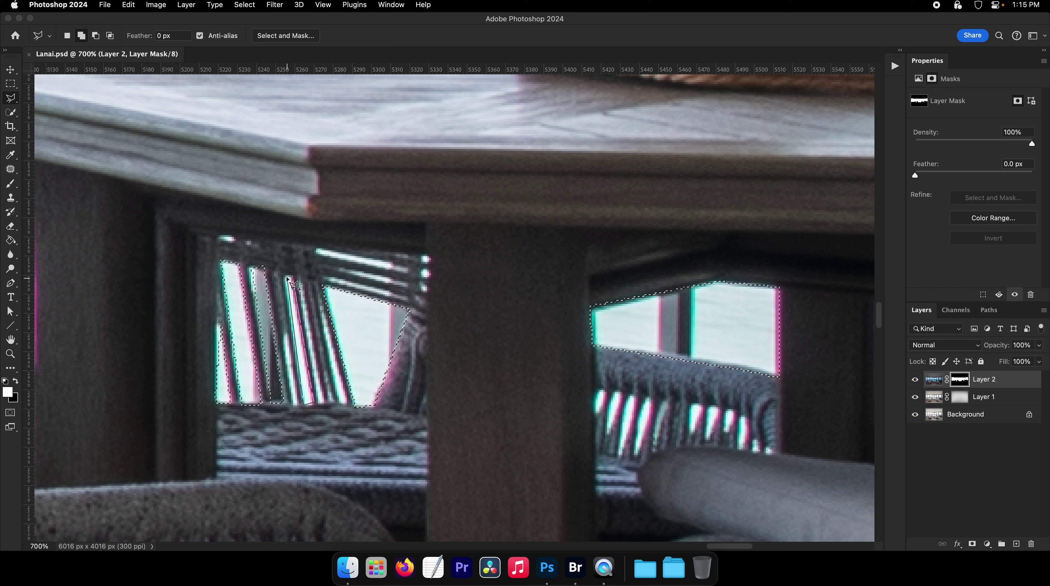
shift+click(323, 314)
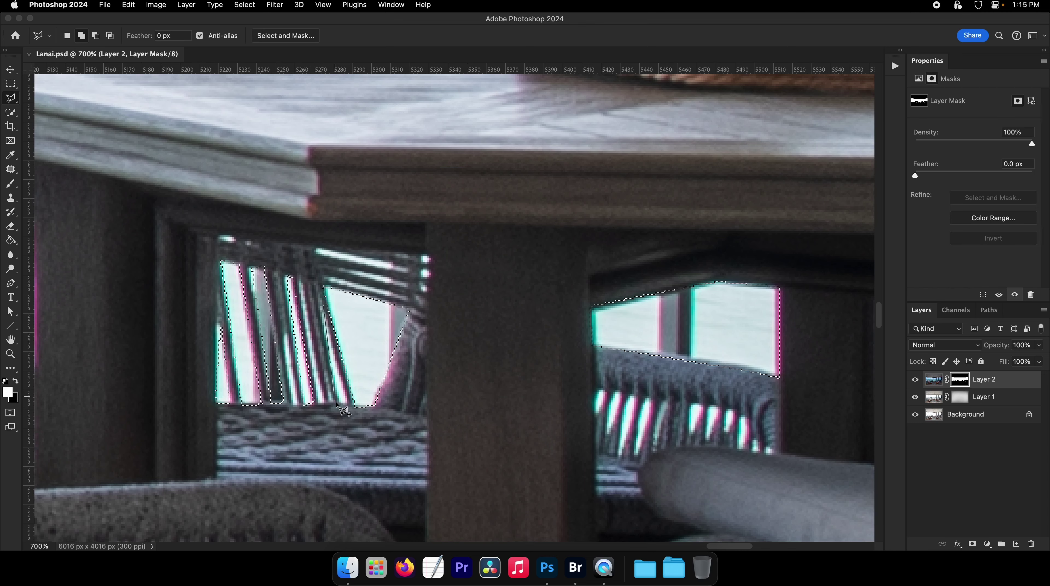
click(346, 403)
double_click(335, 404)
Step: Add the first group of narrow gaps in the low woven backrest, next to the central table leg, to the selection
scroll(448, 352, right, 5)
scroll(452, 357, down, 1)
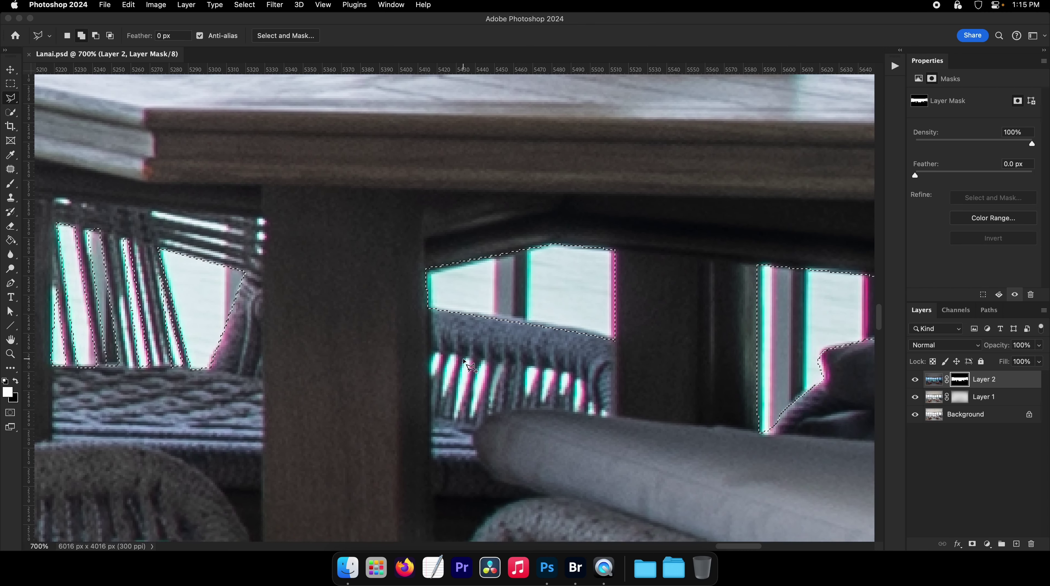
click(456, 412)
shift+click(456, 356)
click(443, 394)
double_click(447, 356)
shift+click(442, 354)
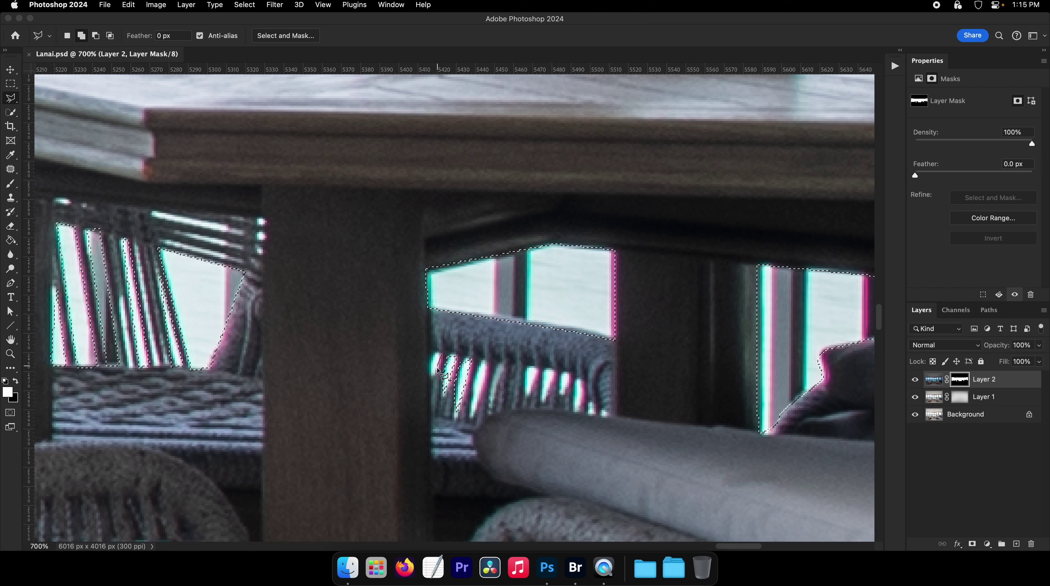
click(435, 356)
click(486, 361)
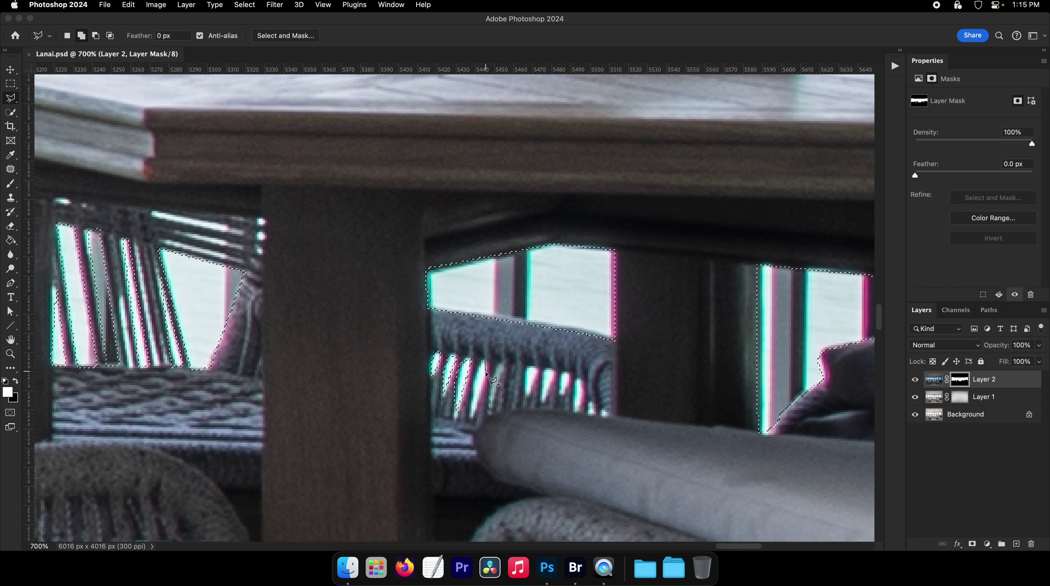
double_click(475, 372)
Step: Add the second group of short gaps in the low woven backrest, above the grey cushion, to the selection
shift+click(536, 366)
click(529, 392)
double_click(528, 364)
double_click(542, 404)
shift+click(564, 374)
click(569, 372)
click(561, 390)
click(564, 374)
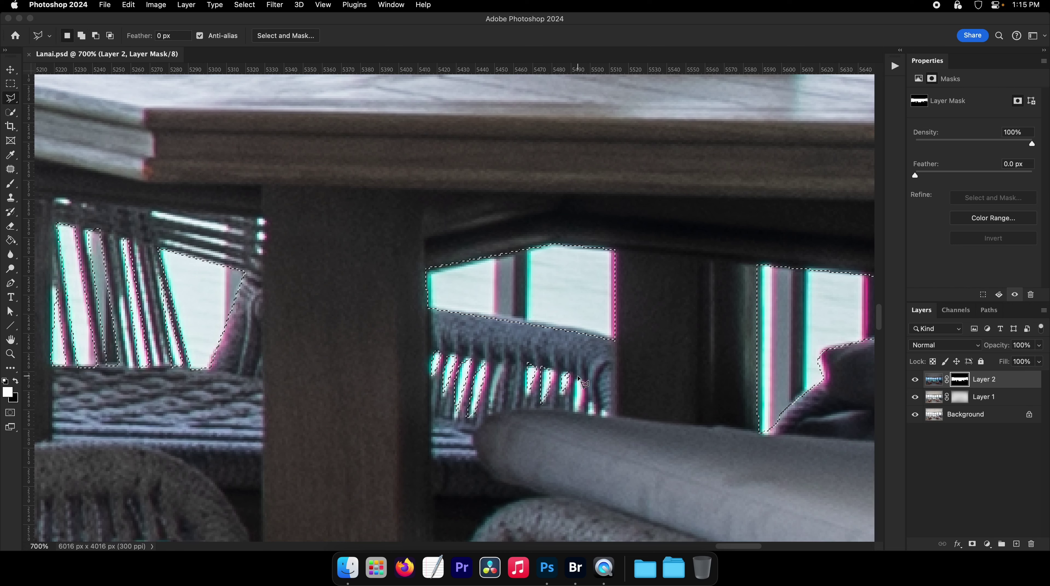
Step: Fill the selected gaps under the tabletop with white on Layer 2's mask and deselect
double_click(573, 412)
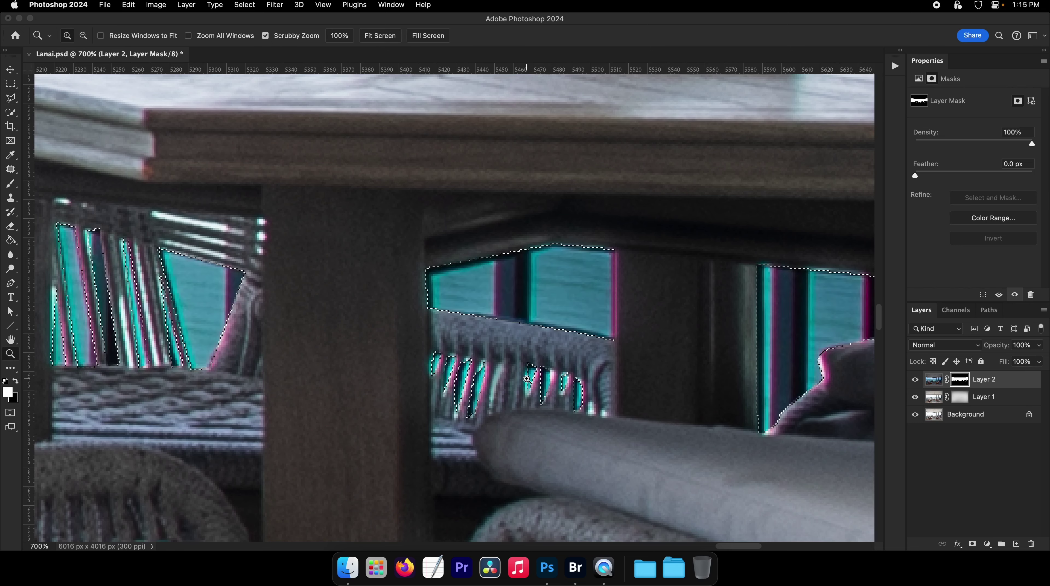
scroll(86, 117, down, 5)
key(z)
scroll(295, 235, left, 10)
scroll(295, 235, down, 3)
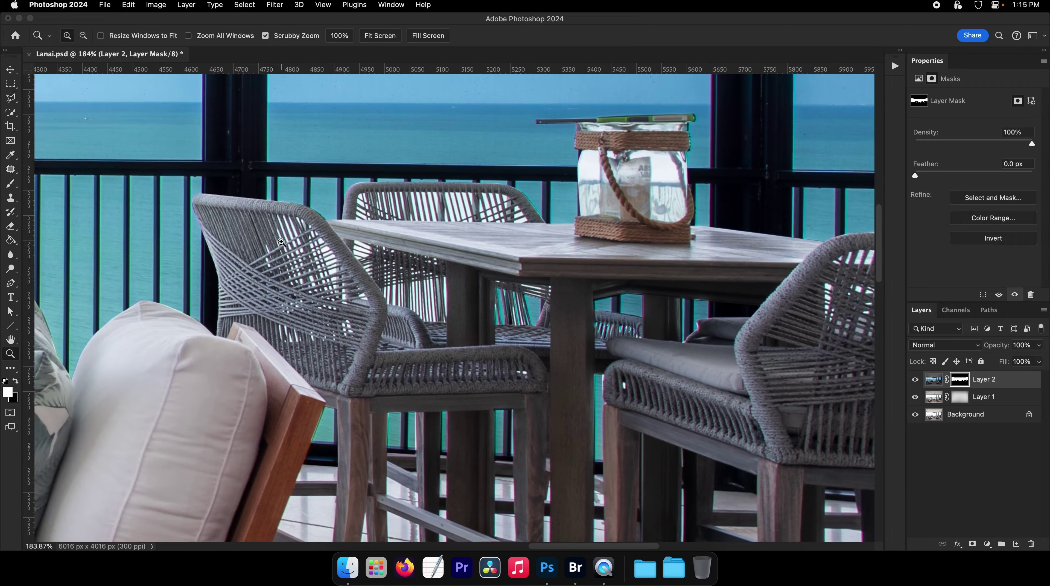
Step: Select the long gaps between the upper vertical cords of the front bar stool's backrest with the Polygonal Lasso
drag(282, 242, 290, 172)
click(9, 102)
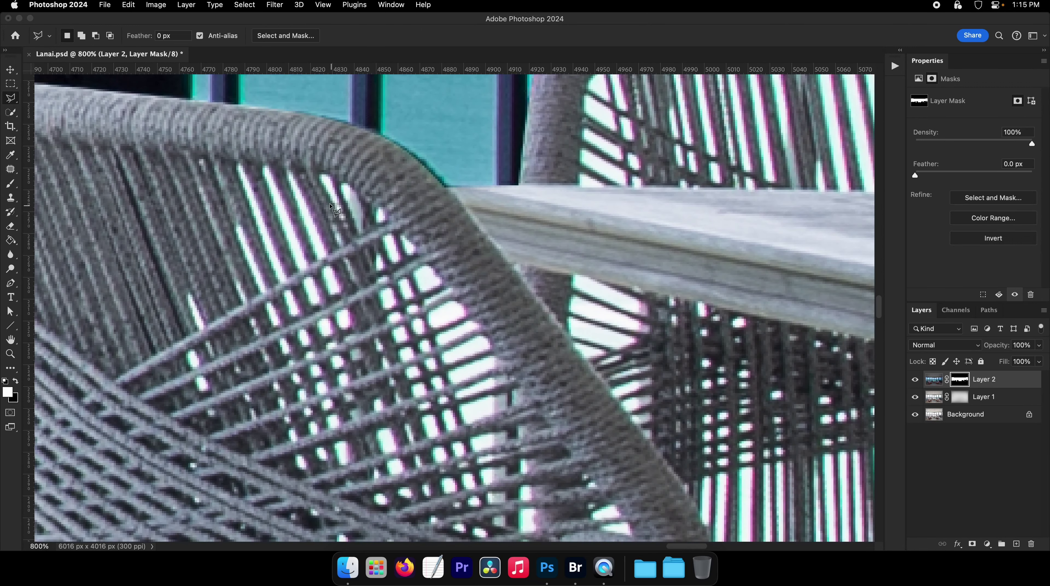
double_click(317, 265)
shift+click(277, 180)
key(Escape)
key(super+d)
key(super+z)
shift+click(243, 168)
click(285, 273)
click(280, 283)
click(235, 167)
Step: Add the two small gaps near the backrest frame, just below the first diagonal cord, to the selection
click(394, 232)
click(400, 259)
click(389, 264)
click(384, 234)
click(393, 231)
shift+click(408, 268)
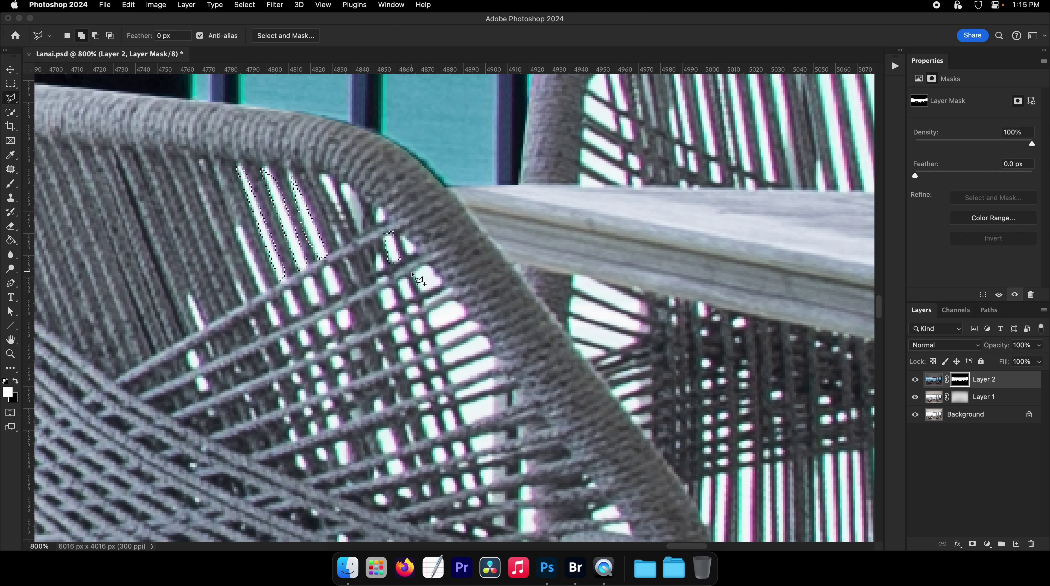
click(426, 266)
click(436, 269)
double_click(415, 294)
Step: Add the wider gaps between the diagonal cords along the inner edge of the backrest frame to the selection
click(423, 308)
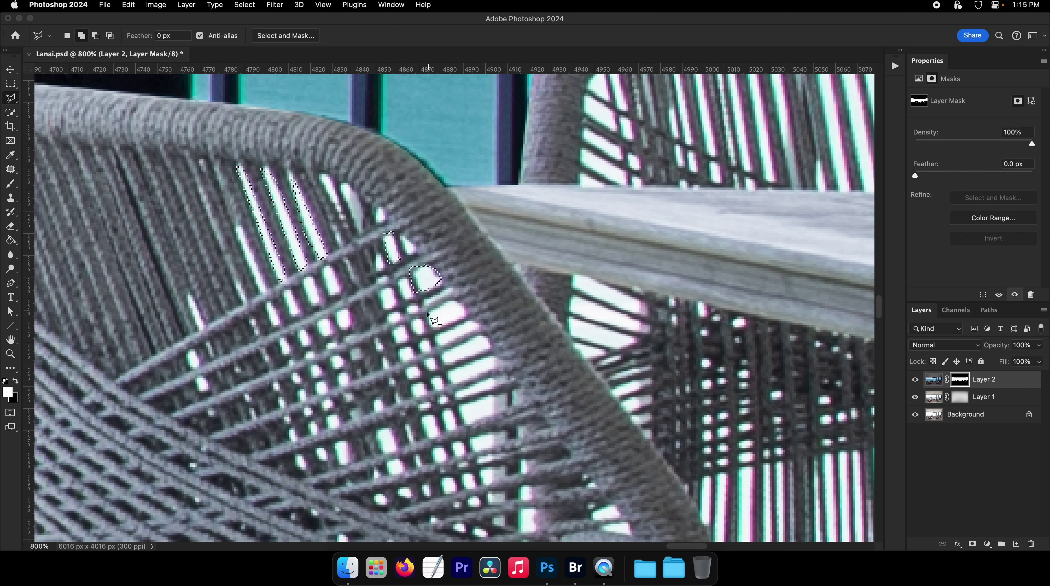
double_click(432, 328)
click(468, 319)
double_click(434, 345)
click(437, 350)
click(484, 333)
click(445, 367)
click(496, 354)
double_click(453, 384)
Step: Add the next two gaps further down along the backrest frame to the selection
click(452, 388)
click(494, 375)
click(495, 385)
double_click(455, 400)
shift+click(458, 403)
click(511, 393)
click(515, 409)
double_click(464, 424)
Step: Add three small gaps between the crossing cords, beside the lowest selected frame gap, to the selection
click(451, 408)
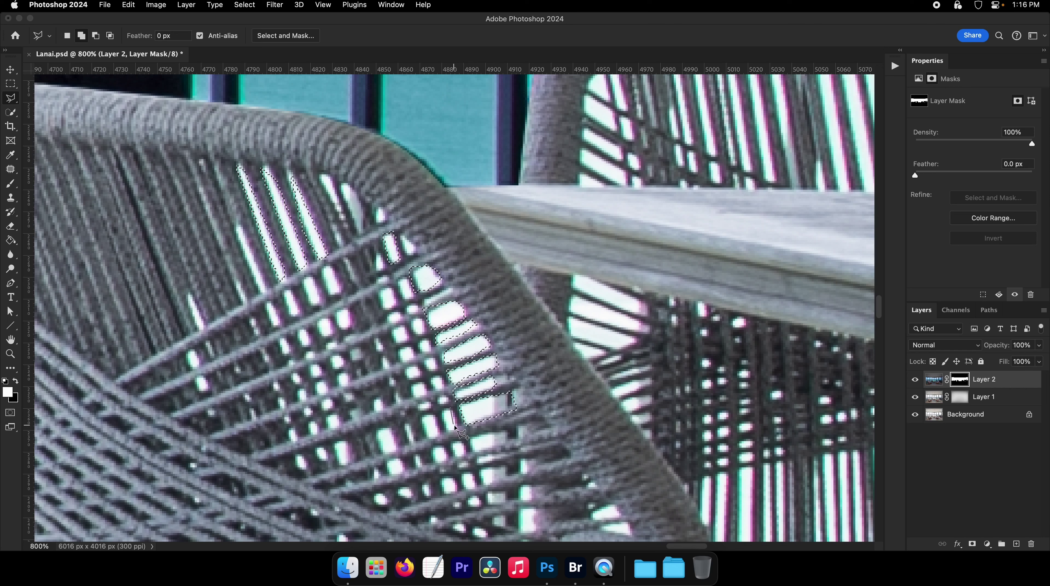
click(457, 431)
click(448, 433)
double_click(443, 411)
shift+click(435, 414)
click(439, 436)
click(431, 439)
double_click(423, 415)
click(392, 430)
click(396, 450)
click(385, 452)
double_click(379, 431)
Step: Add a small gap low in the woven mesh and another just under the long vertical gaps to the selection
shift+click(346, 441)
click(348, 464)
click(341, 466)
double_click(335, 438)
click(329, 270)
click(339, 286)
click(328, 299)
double_click(323, 272)
Step: Fill the selected gaps in the front stool's backrest with white on Layer 2's mask and deselect
key(g)
scroll(434, 324, down, 5)
click(406, 298)
key(super+d)
scroll(196, 235, right, 3)
Step: Outline the rear stool's whole backrest opening above the tabletop with the Polygonal Lasso
click(11, 98)
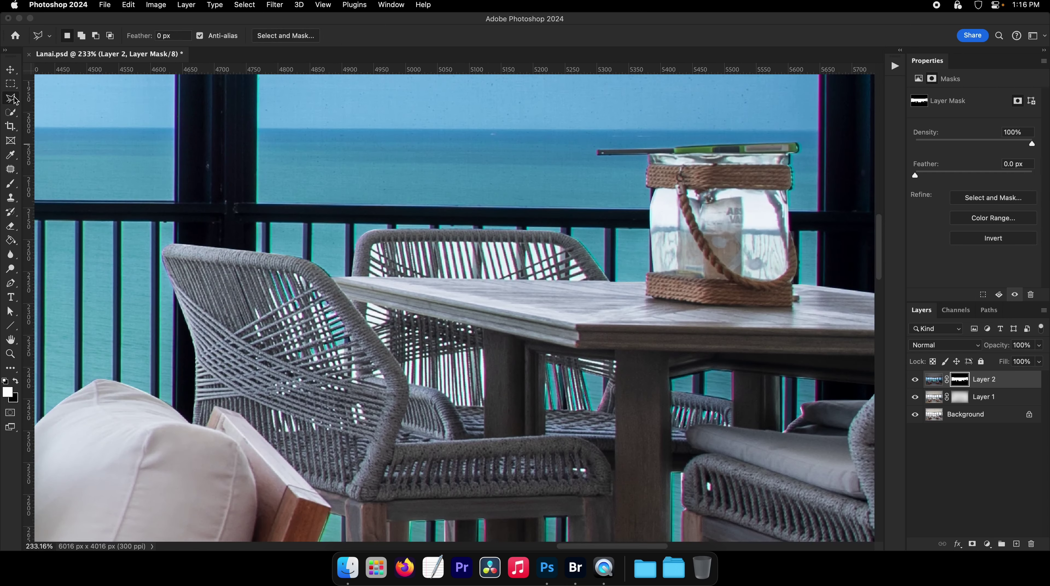
scroll(339, 276, up, 3)
scroll(339, 276, up, 2)
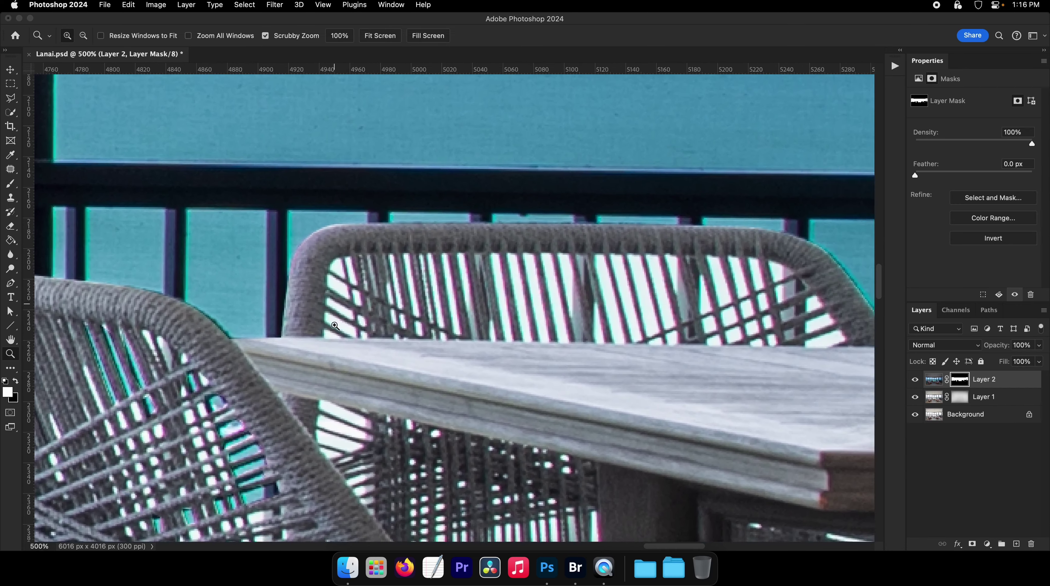
click(527, 252)
click(784, 255)
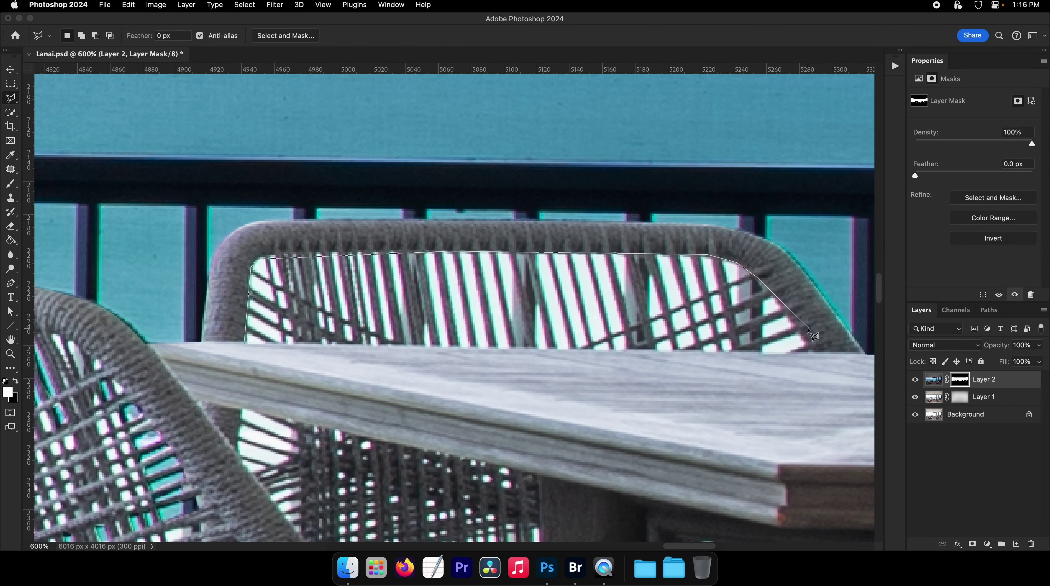
click(806, 343)
click(246, 343)
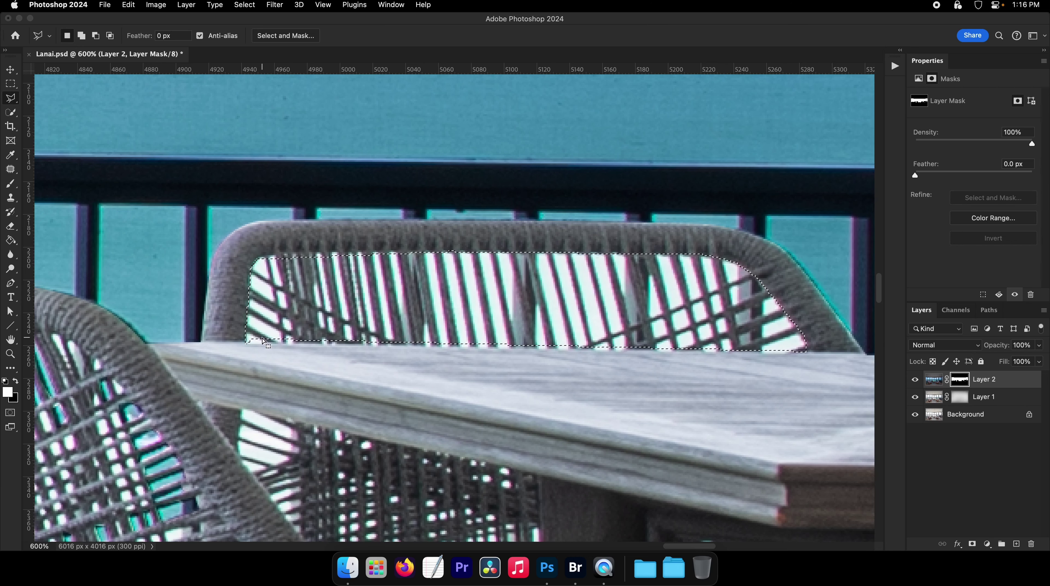
Step: Add the bright corded area just under the tabletop, beside the front stool's frame, to the selection
scroll(251, 361, down, 2)
shift+click(249, 369)
click(306, 382)
click(307, 417)
click(271, 434)
click(247, 420)
click(250, 369)
Step: Add the area of vertical cords between the front stool, the rear seat and the table leg to the selection
scroll(250, 369, down, 5)
shift+click(289, 319)
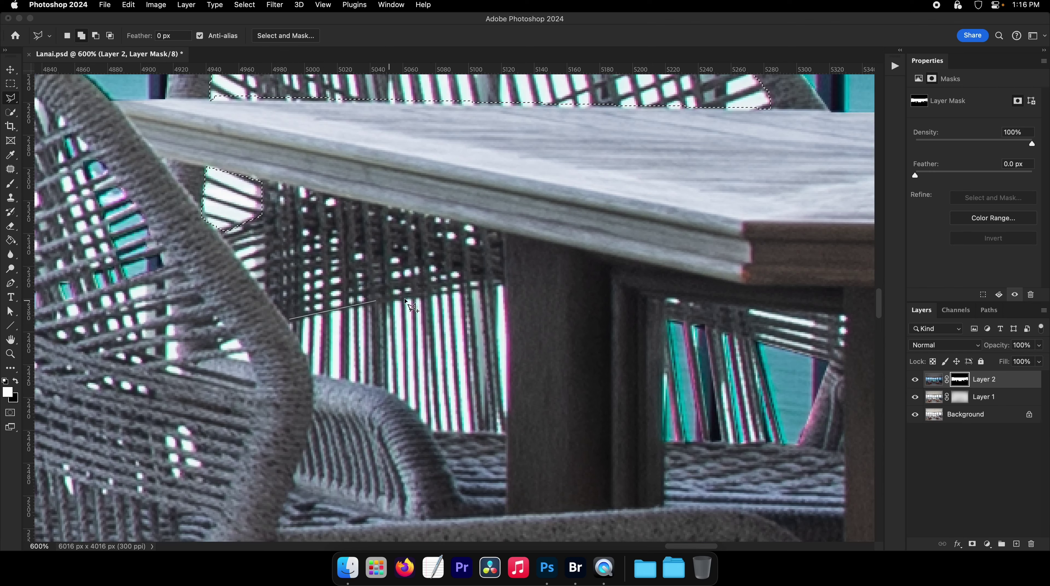
click(509, 284)
click(509, 434)
click(430, 434)
double_click(309, 374)
Step: Fill the selected rear stool openings with white on Layer 2's mask, deselect and save the document
mouse_move(369, 349)
mouse_down()
mouse_move(367, 377)
mouse_move(374, 345)
mouse_move(300, 317)
mouse_move(410, 340)
mouse_up()
key(g)
click(372, 377)
key(super+d)
key(b)
drag(409, 341, 287, 336)
drag(164, 332, 356, 329)
key(super+s)
Step: Examine the blended window views across the whole lanai and around the dining table and bar stools
drag(227, 330, 430, 330)
drag(377, 327, 178, 321)
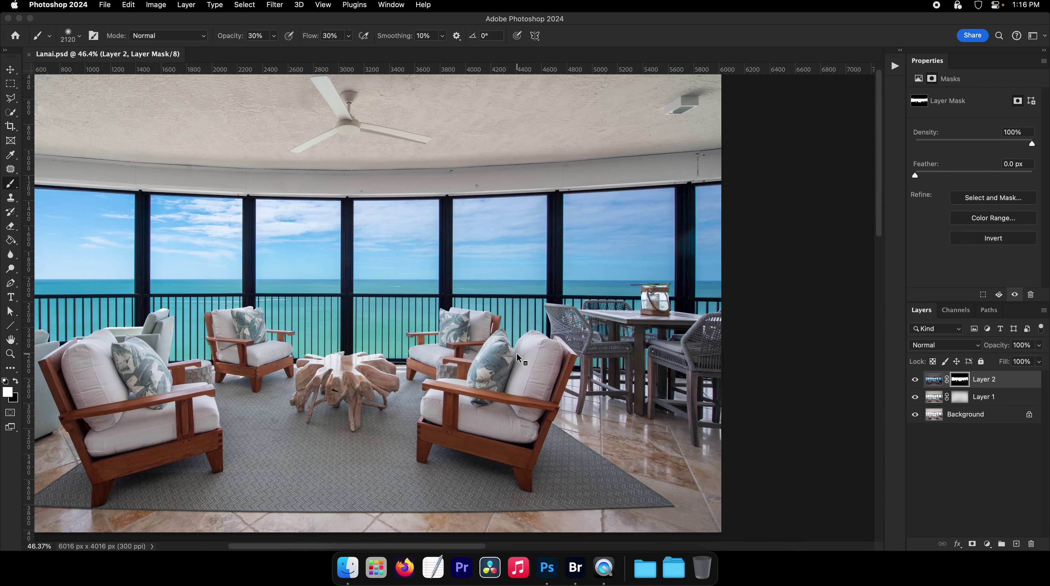
ctrl+alt+drag(516, 349, 467, 349)
drag(543, 331, 416, 327)
right_click(443, 317)
double_click(513, 438)
key(z)
click(507, 286)
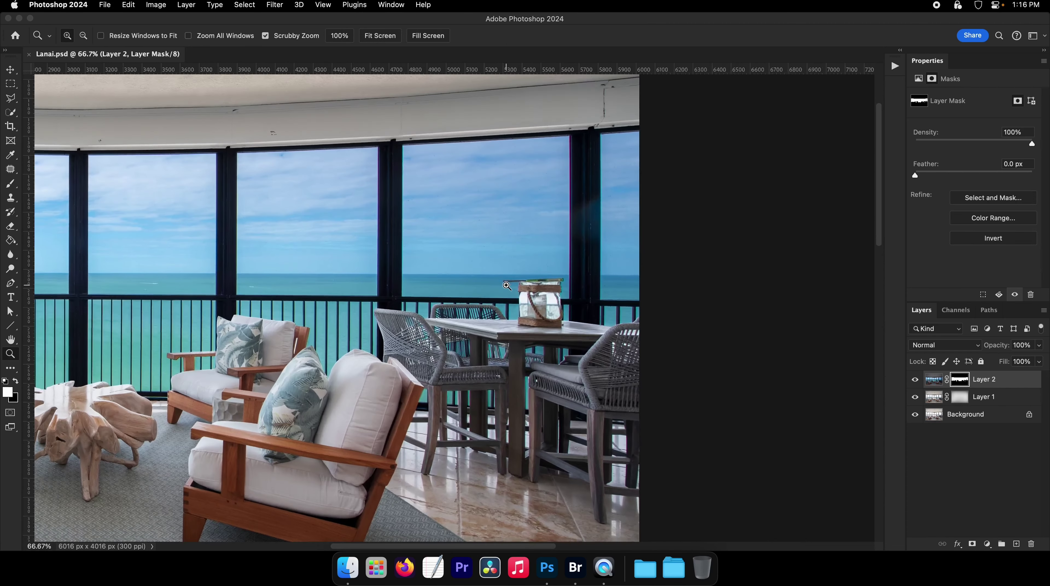
Step: Paint black with a 3 px brush on Layer 2's mask along the lower diagonal cord in the rear stool's near-side backrest corner
triple_click(506, 286)
key(b)
drag(511, 282, 555, 257)
right_click(417, 358)
click(464, 377)
key(Return)
mouse_move(370, 381)
mouse_down()
mouse_move(478, 344)
mouse_move(294, 311)
mouse_up()
key(z)
click(386, 364)
key(b)
key(z)
click(381, 319)
super+click(330, 317)
alt+click(323, 315)
alt+click(299, 313)
key(x)
click(290, 306)
shift+click(415, 376)
ctrl+alt+drag(340, 343, 351, 365)
drag(292, 331, 353, 365)
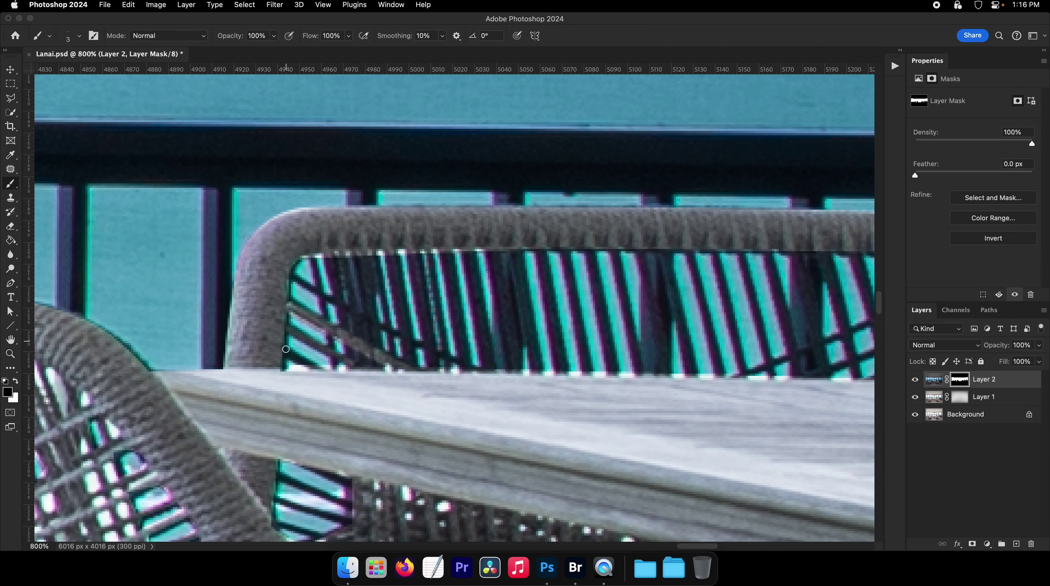
Step: Paint black on the mask over the next diagonal cord and the vertical cords where it meets the tabletop, enlarging the brush to 4 px
click(915, 382)
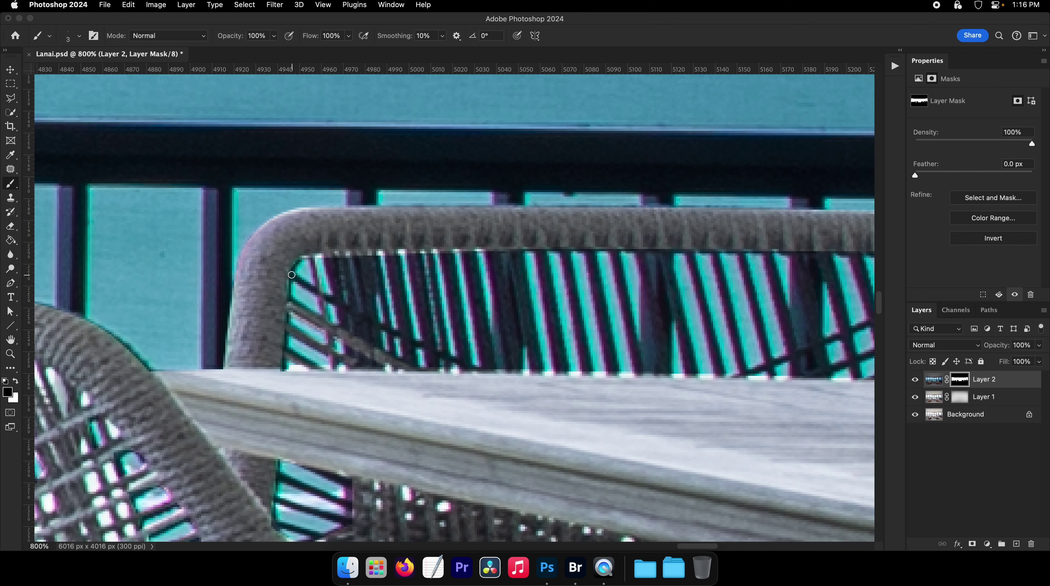
shift+click(349, 308)
shift+click(477, 365)
scroll(472, 328, up, 1)
scroll(472, 328, right, 1)
ctrl+alt+drag(455, 261, 460, 275)
shift+click(476, 378)
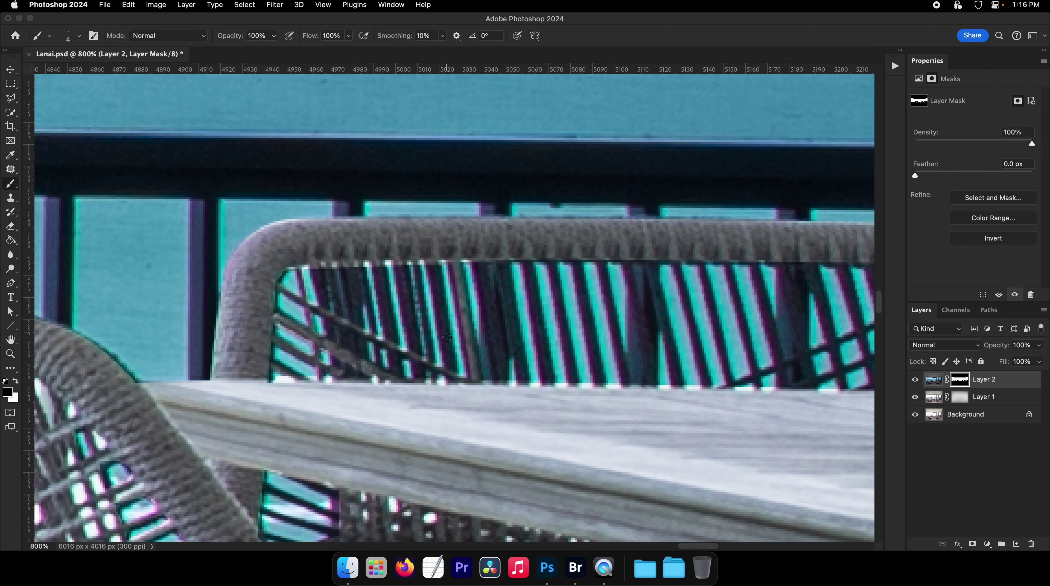
shift+click(455, 376)
Step: Paint black on Layer 2's mask along the closely spaced vertical cords between the diagonal cords and the first dark railing post
drag(426, 378, 410, 266)
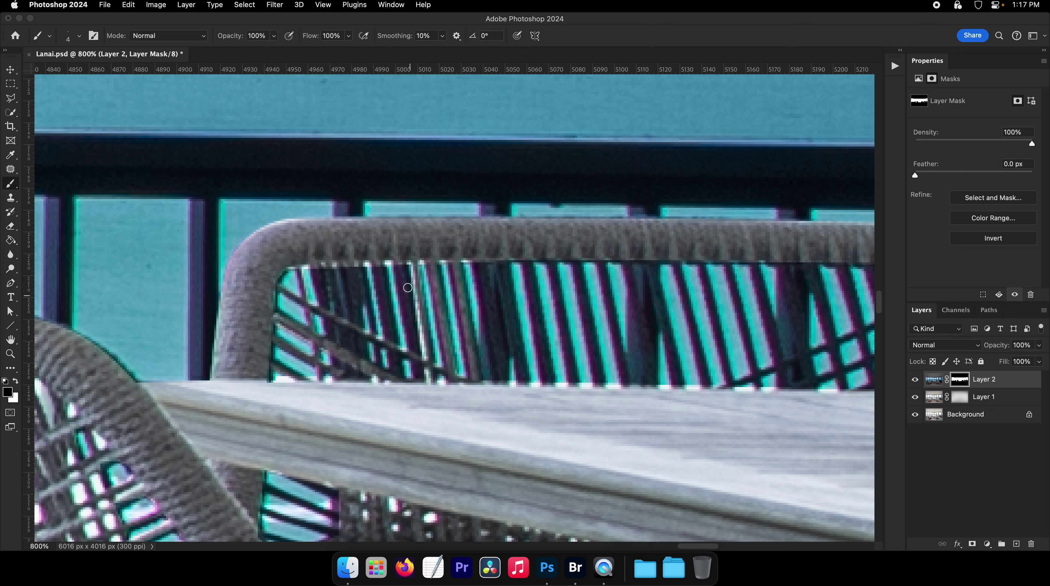
shift+click(421, 381)
shift+click(399, 387)
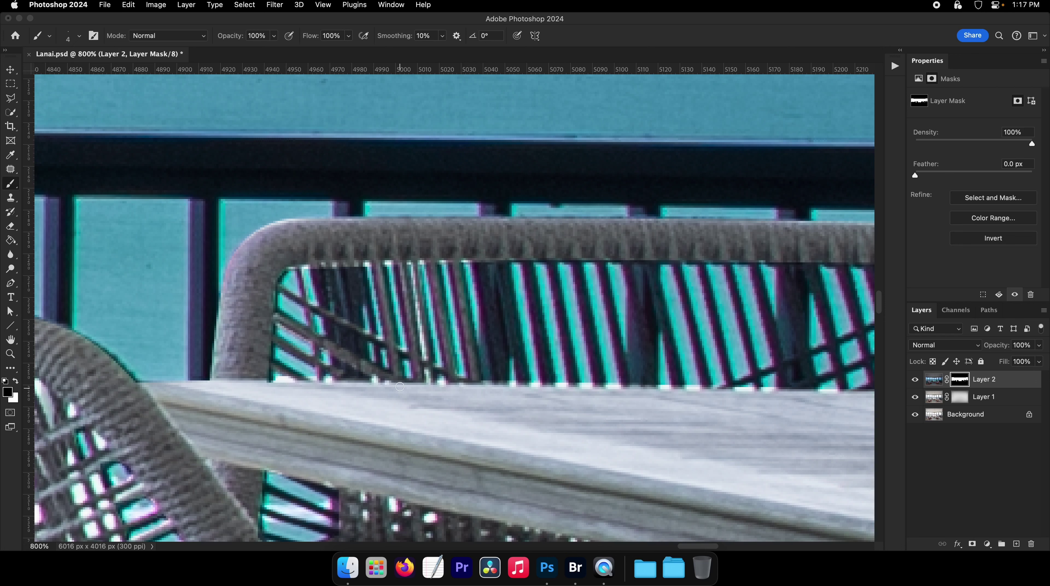
shift+click(380, 378)
click(352, 269)
shift+click(364, 371)
click(363, 365)
shift+click(346, 268)
click(343, 271)
shift+click(358, 361)
mouse_move(359, 362)
mouse_down()
mouse_move(336, 264)
mouse_move(341, 393)
mouse_move(337, 295)
mouse_move(321, 259)
mouse_move(334, 351)
mouse_up()
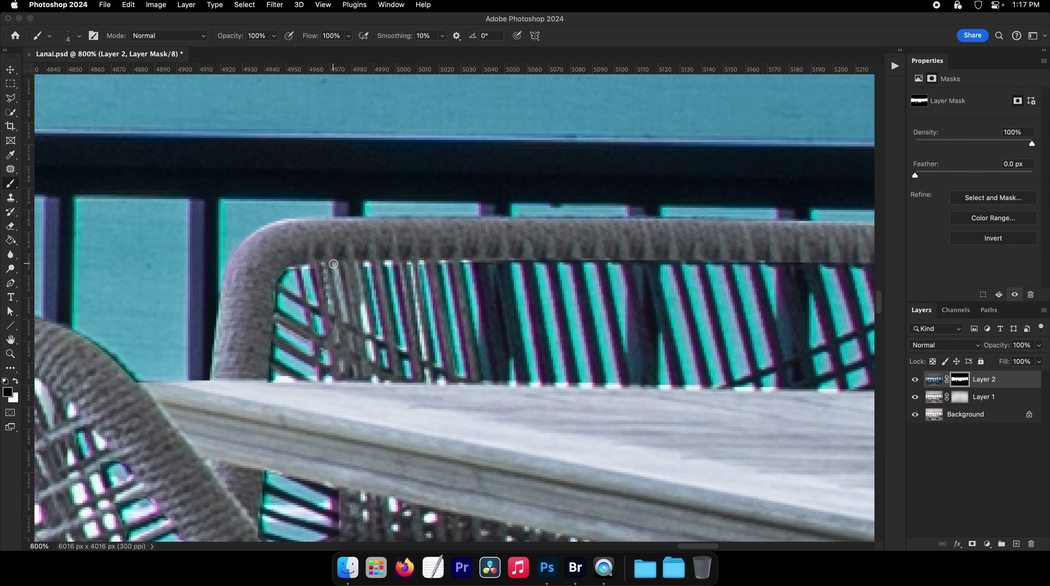
Step: Paint black on the mask along the vertical cords between the first two railing posts behind the rear stool's backrest
scroll(371, 296, right, 5)
scroll(371, 296, up, 2)
shift+click(392, 419)
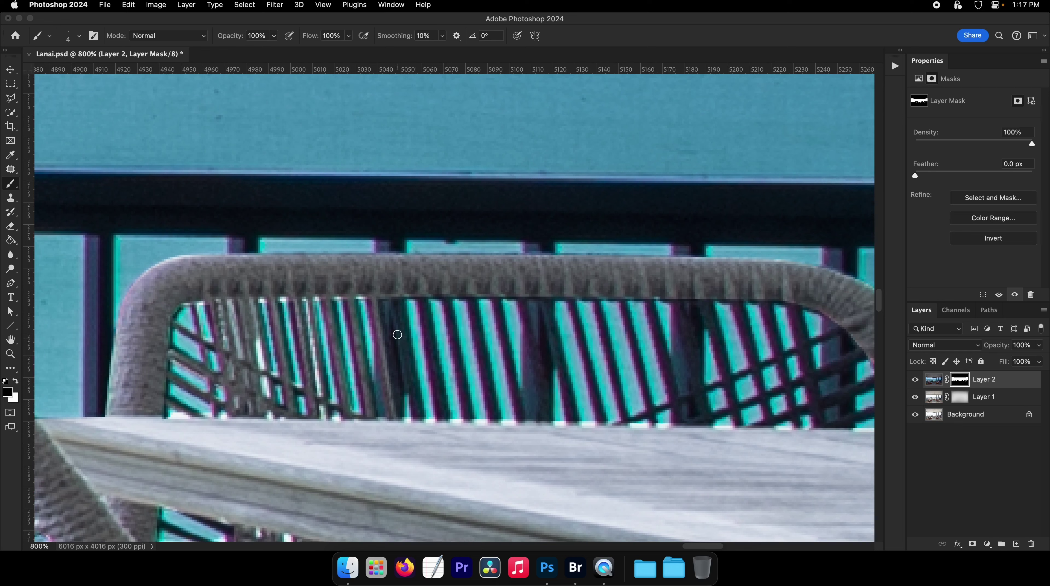
click(412, 416)
shift+click(400, 301)
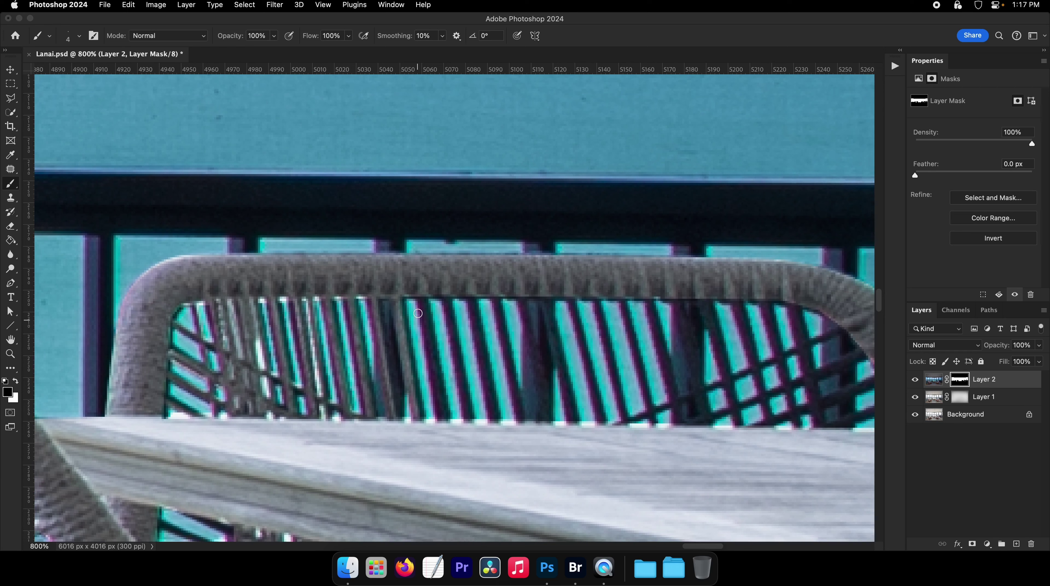
click(442, 413)
shift+click(420, 303)
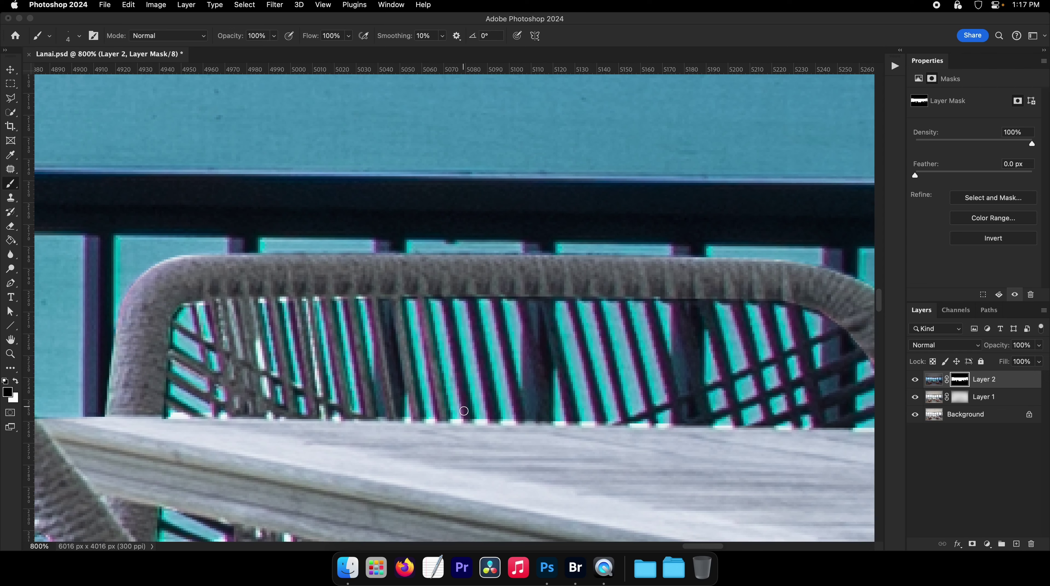
click(464, 411)
shift+click(466, 306)
shift+click(494, 415)
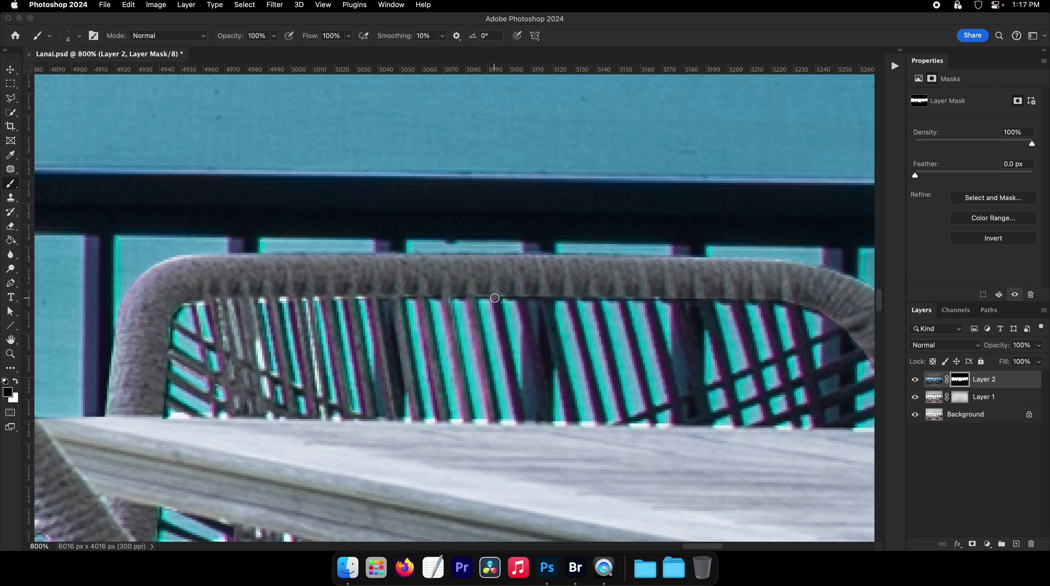
click(521, 427)
shift+click(494, 303)
Step: Paint black on the mask along the vertical cords in front of and just past the middle railing post behind the rear stool
drag(536, 342, 441, 337)
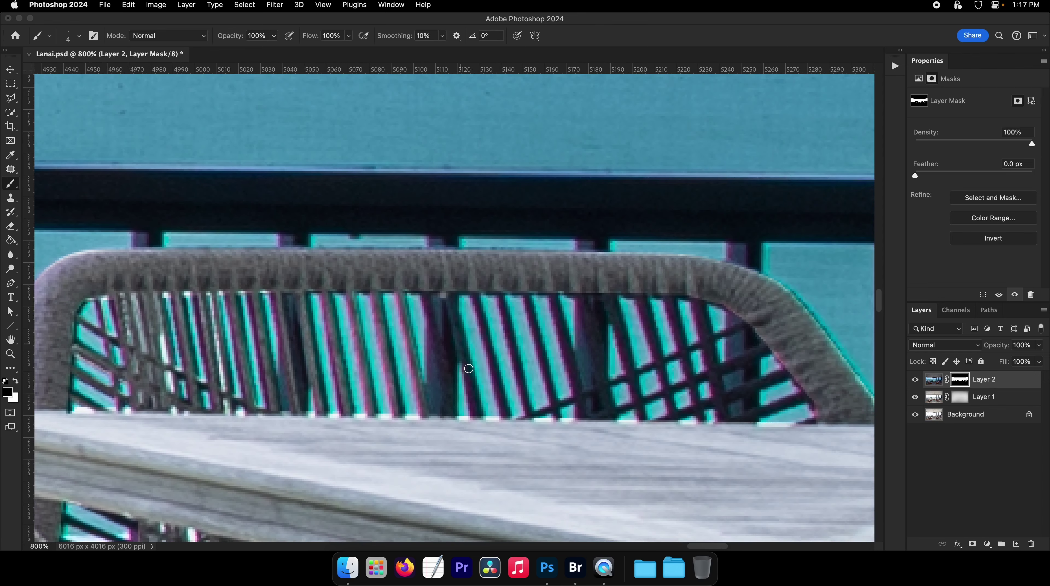
click(479, 418)
shift+click(447, 297)
click(444, 409)
shift+click(427, 296)
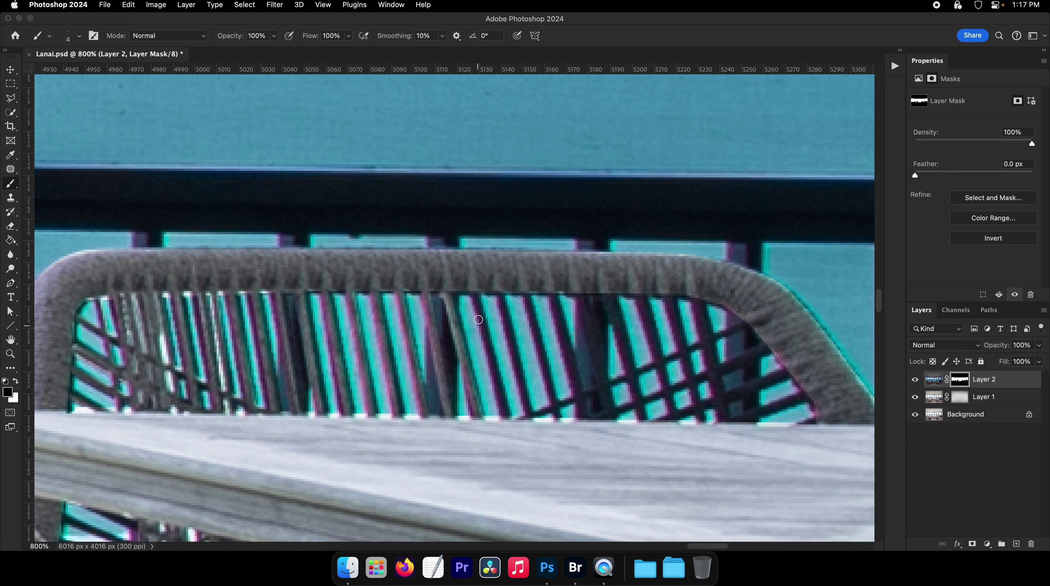
click(480, 293)
shift+click(504, 418)
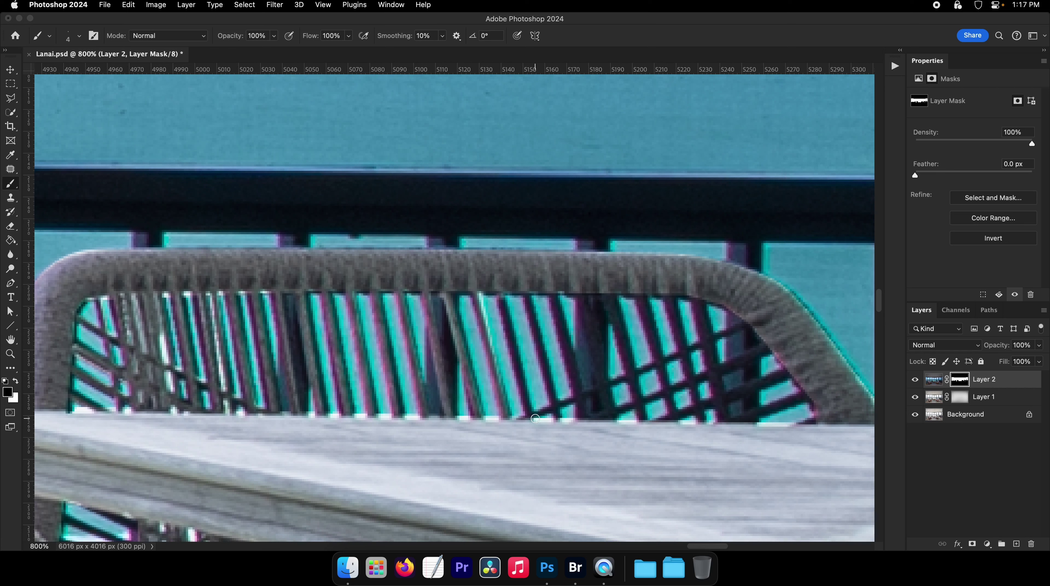
click(497, 294)
shift+click(529, 417)
Step: Paint black on the mask over the crossing diagonal cords in the far corner of the rear stool's backrest, nearest the jar
shift+click(747, 325)
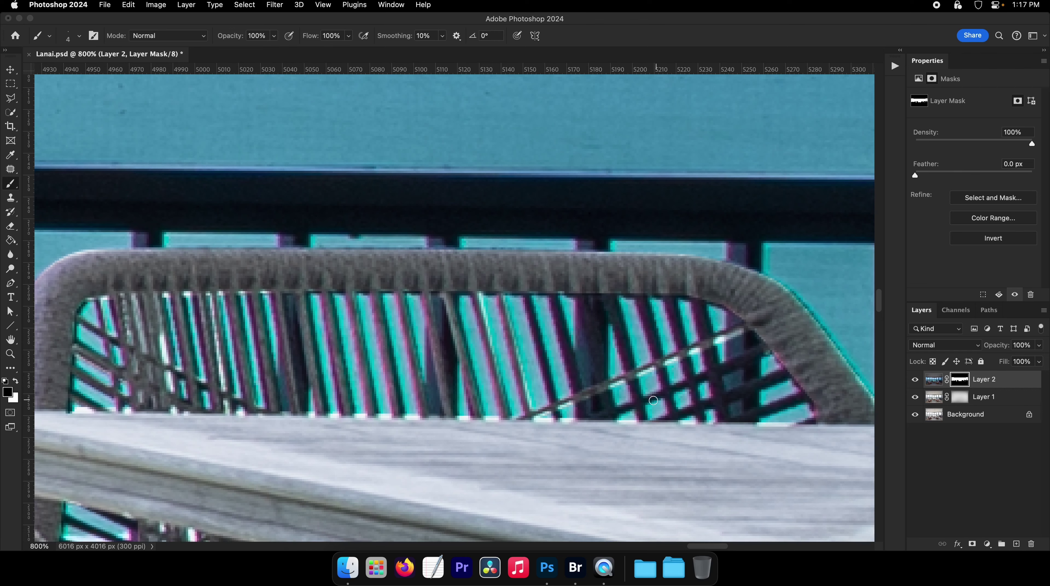
shift+click(604, 416)
scroll(643, 428, right, 3)
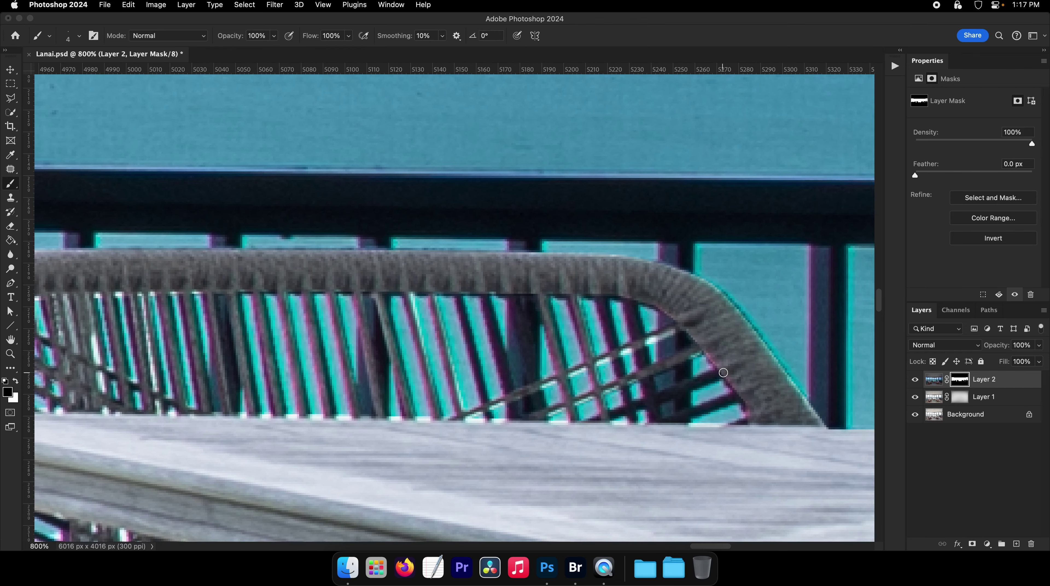
shift+click(722, 373)
shift+click(660, 431)
Step: Paint black on the mask along the remaining vertical cords in the rear stool's jar-side half, and save the document
shift+click(624, 297)
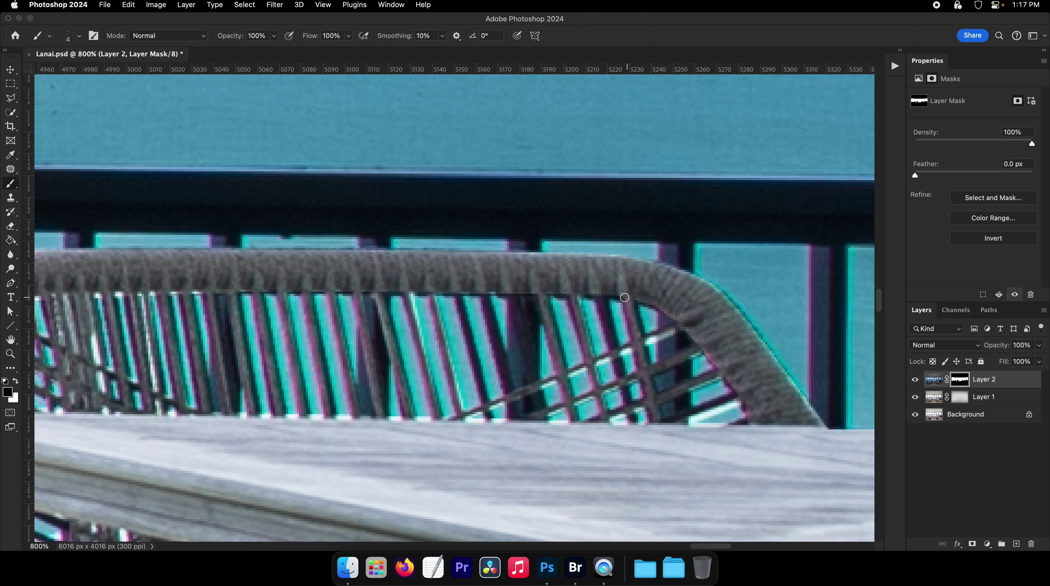
shift+click(609, 362)
shift+click(634, 434)
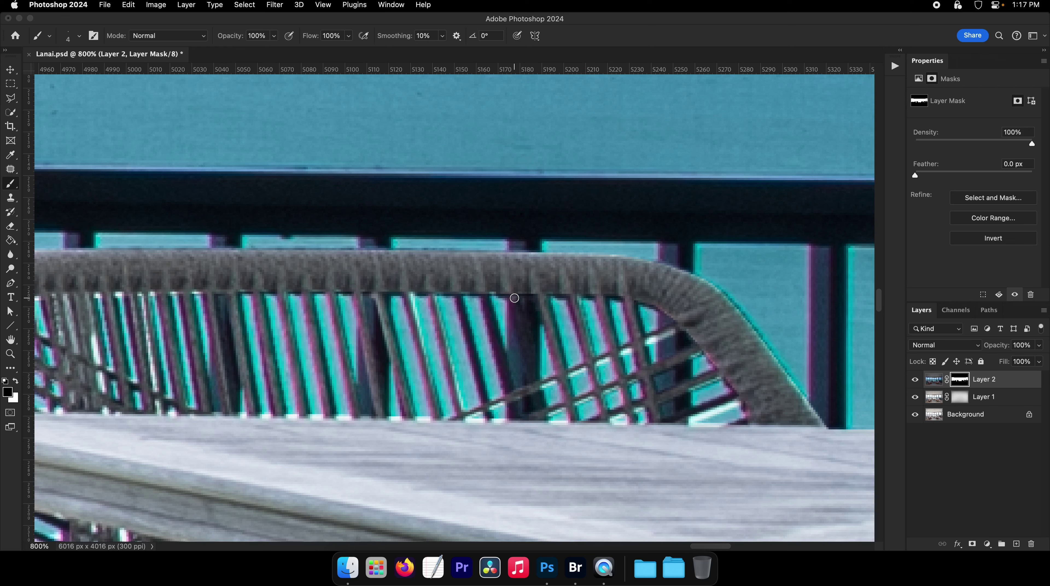
drag(542, 417, 514, 298)
shift+click(516, 418)
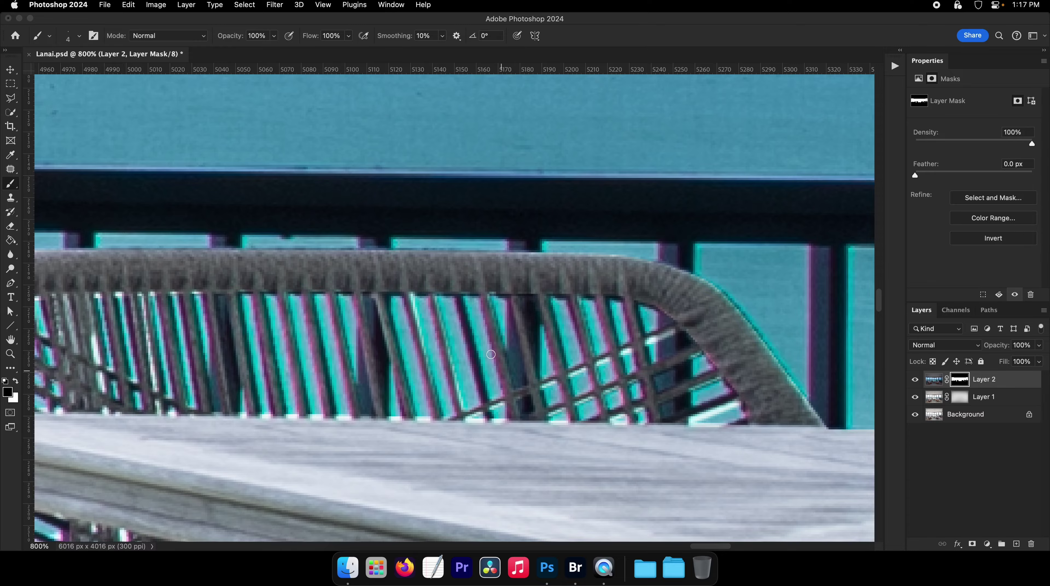
shift+click(490, 425)
scroll(508, 324, down, 8)
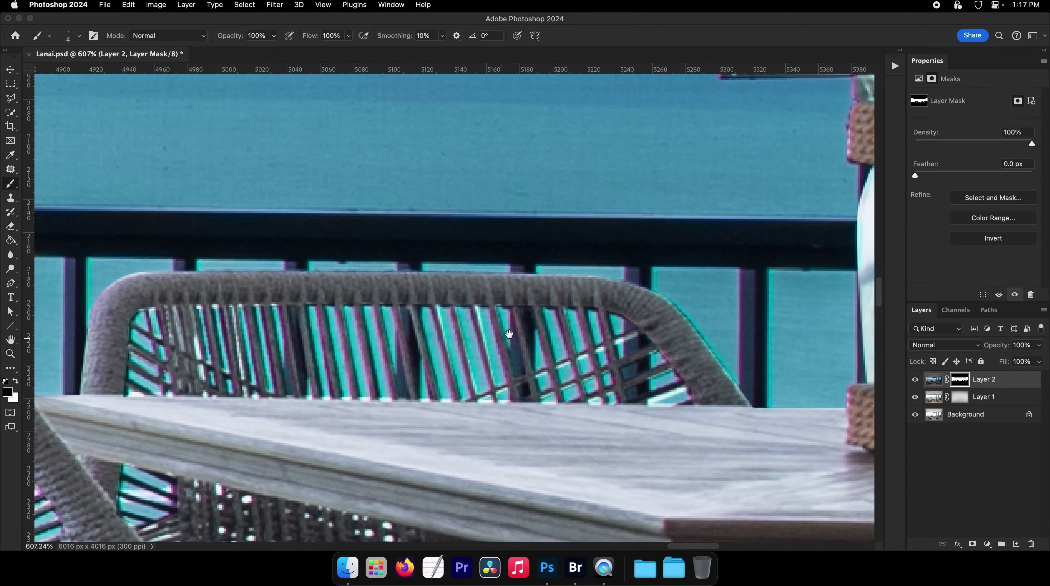
key(z)
click(299, 367)
drag(300, 367, 394, 364)
key(super+s)
Step: Paint black on the mask over the diagonal cords just under the tabletop beside the front stool's frame, and save the document
alt+click(395, 364)
key(b)
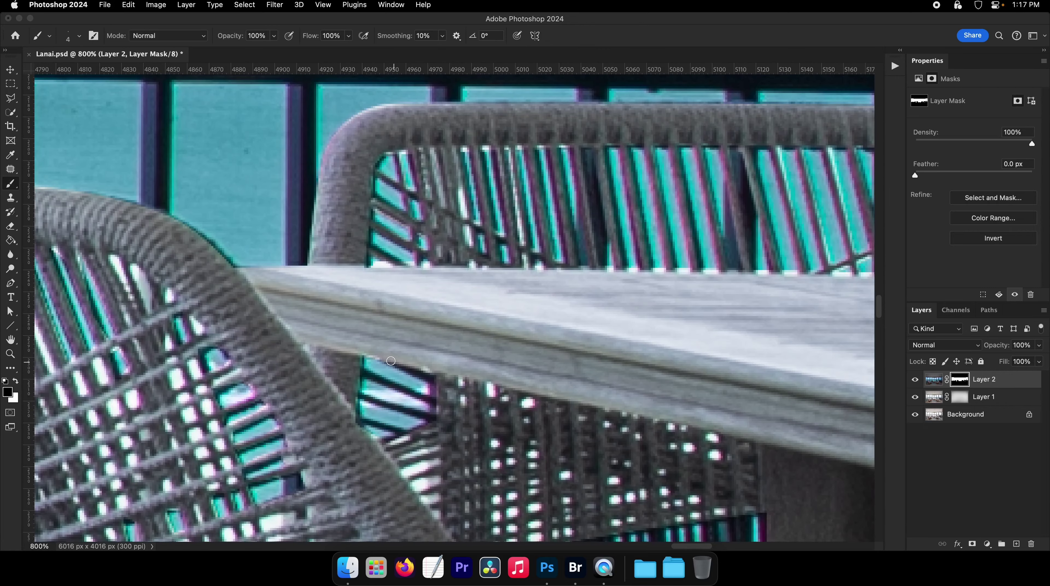
shift+click(390, 361)
shift+click(439, 408)
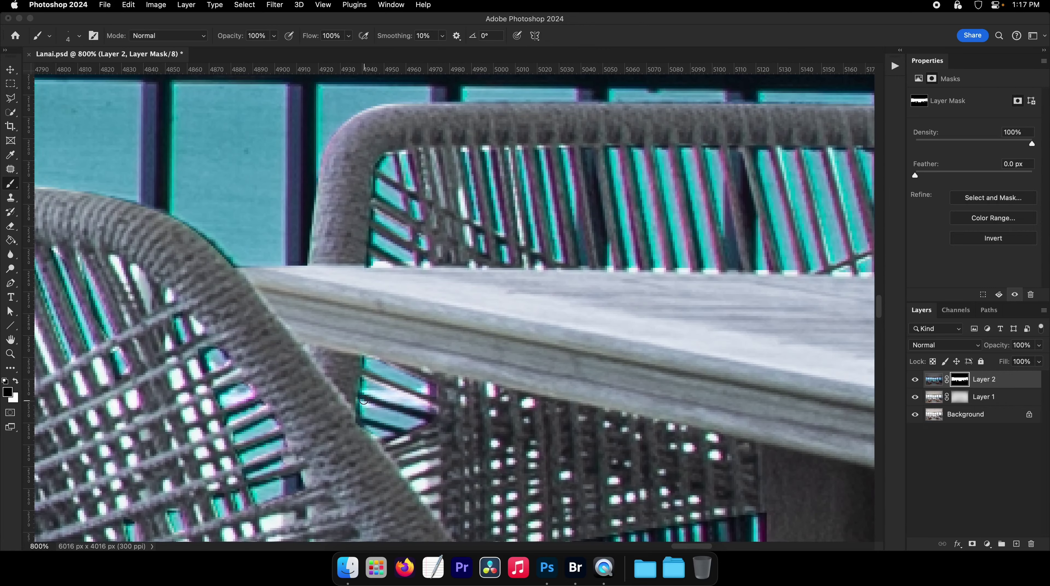
key(bracketleft)
mouse_move(364, 402)
mouse_down()
mouse_move(357, 417)
mouse_move(468, 357)
mouse_up()
shift+click(401, 430)
key(super+s)
Step: Switch to white and paint the upper small openings of the front stool's weave on Layer 2's mask
drag(339, 337, 404, 335)
drag(405, 336, 457, 312)
mouse_move(457, 312)
mouse_down()
mouse_move(458, 323)
mouse_move(454, 288)
mouse_move(462, 328)
mouse_up()
key(x)
key(z)
drag(460, 330, 435, 330)
key(b)
drag(413, 322, 416, 349)
mouse_move(432, 389)
mouse_down()
mouse_move(471, 363)
mouse_move(487, 372)
mouse_move(487, 415)
mouse_move(444, 429)
mouse_up()
mouse_move(347, 406)
mouse_down()
mouse_move(293, 396)
mouse_move(311, 394)
mouse_move(255, 417)
mouse_up()
drag(235, 342, 211, 293)
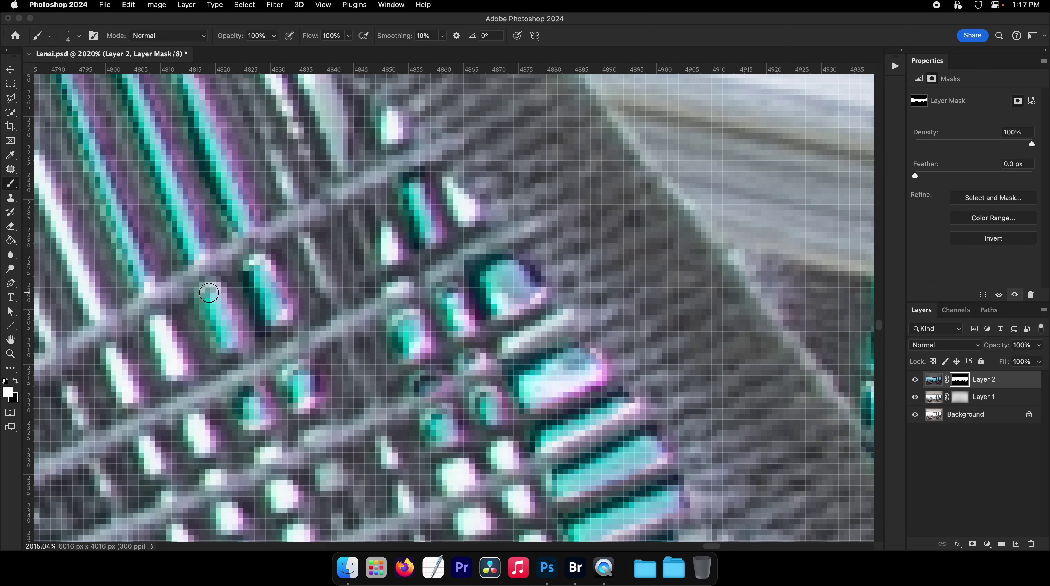
mouse_move(174, 352)
mouse_down()
mouse_move(169, 366)
mouse_move(155, 322)
mouse_up()
Step: Paint white with a 3 px brush into the long narrow gap between the front stool's vertical cords and a small opening below
drag(209, 350, 325, 381)
key([)
drag(158, 210, 152, 197)
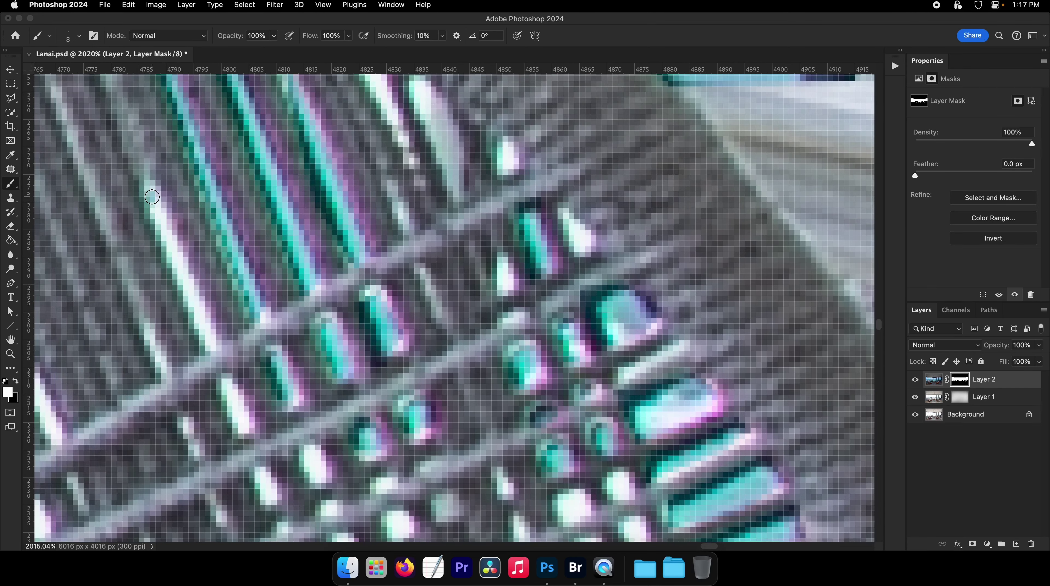
shift+click(213, 342)
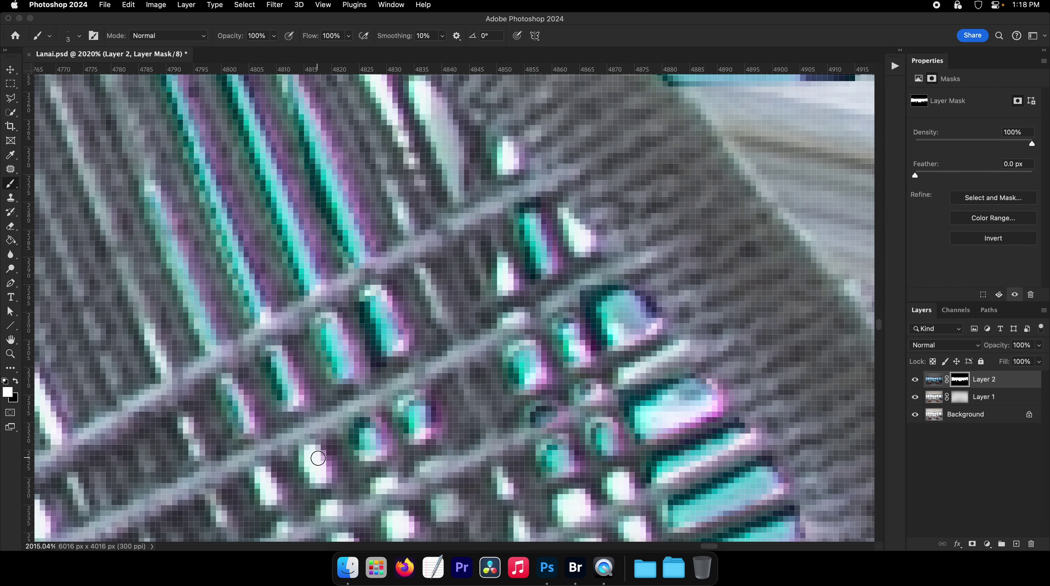
drag(328, 463, 263, 324)
Step: Dab white with a 4 px brush onto the bright square openings in the middle of the front stool's weave
key(bracketright)
key(bracketright)
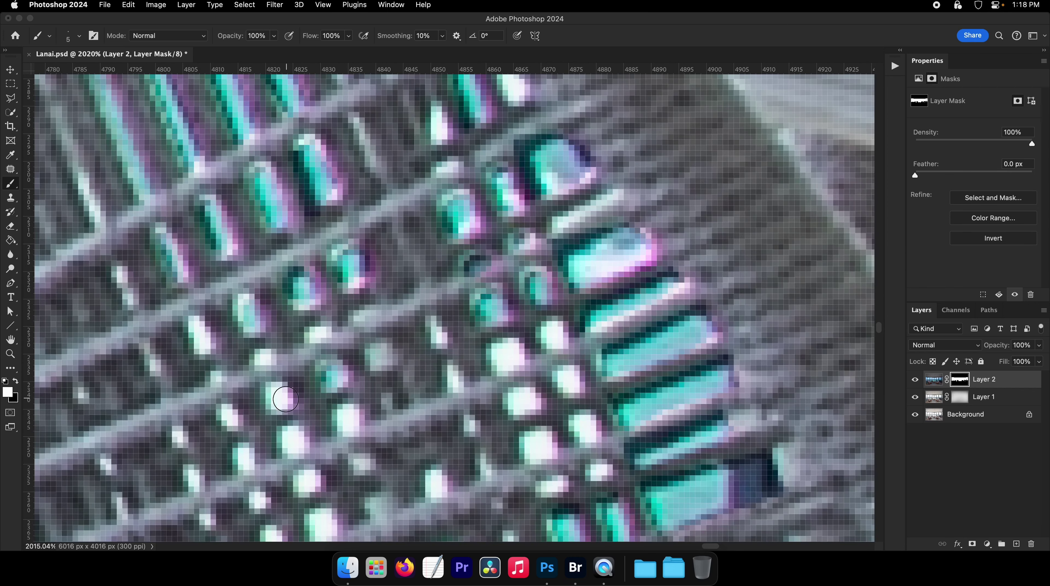
click(289, 443)
key(bracketleft)
click(343, 423)
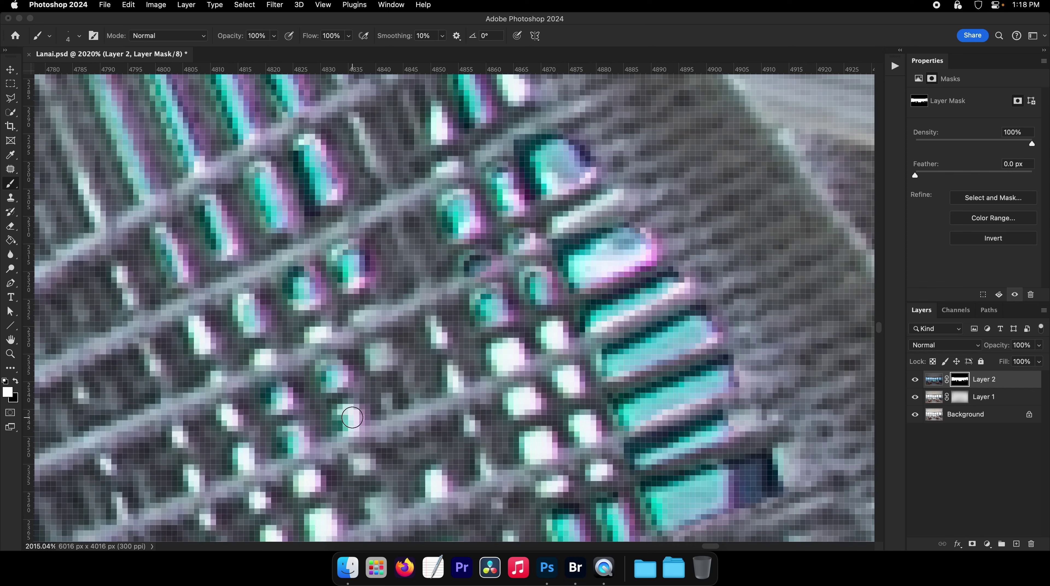
scroll(464, 368, right, 3)
mouse_move(520, 383)
mouse_down()
mouse_move(484, 406)
mouse_move(492, 450)
mouse_move(550, 436)
mouse_move(539, 444)
mouse_up()
Step: Paint white over the small openings in the lower part of the front stool's weave, above the crossing diagonal cords
scroll(445, 421, down, 5)
scroll(445, 422, left, 4)
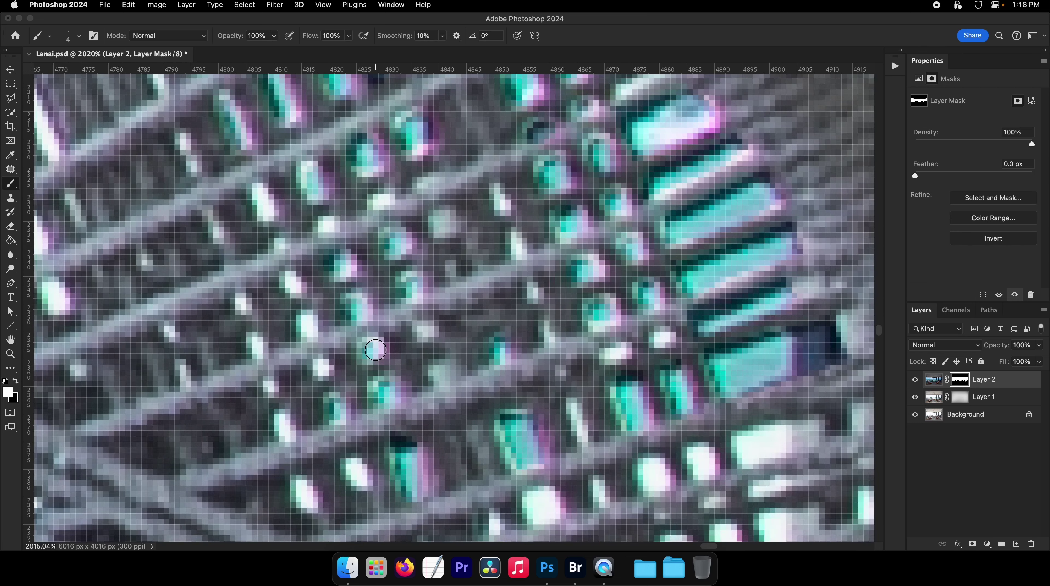
scroll(373, 351, down, 2)
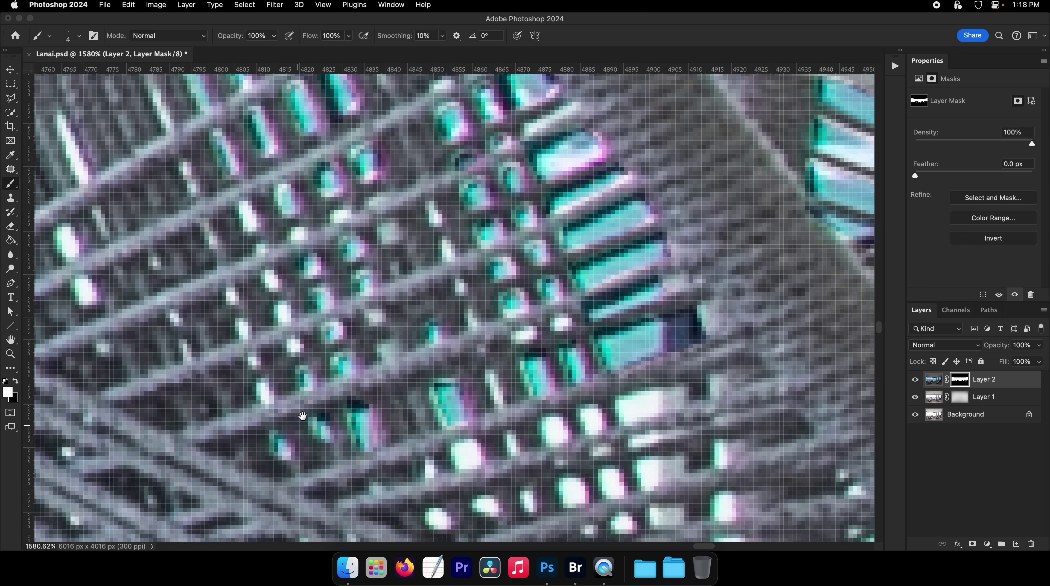
scroll(382, 435, right, 5)
scroll(382, 435, down, 2)
key(z)
click(393, 408)
key(b)
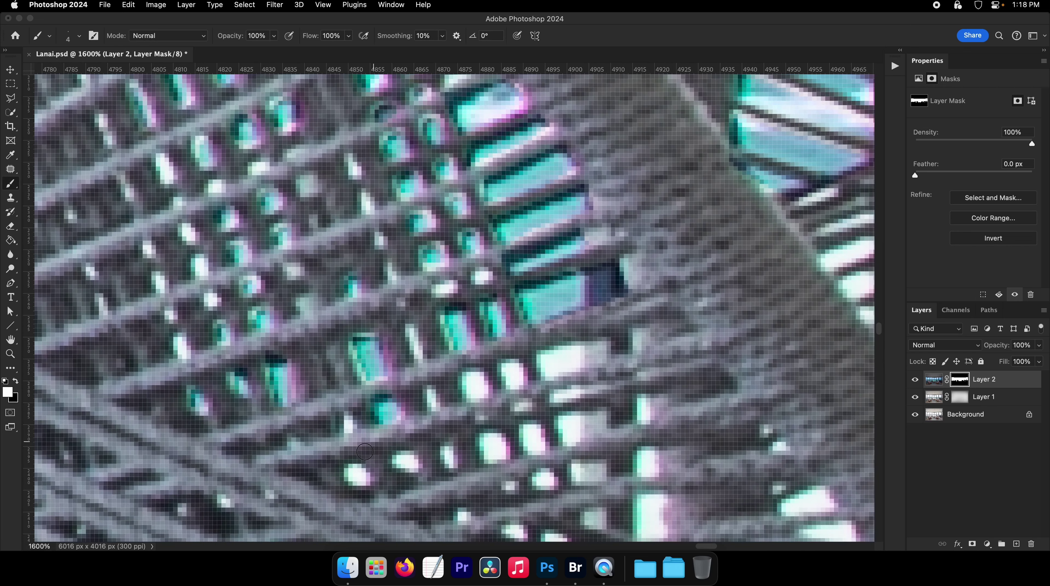
click(405, 462)
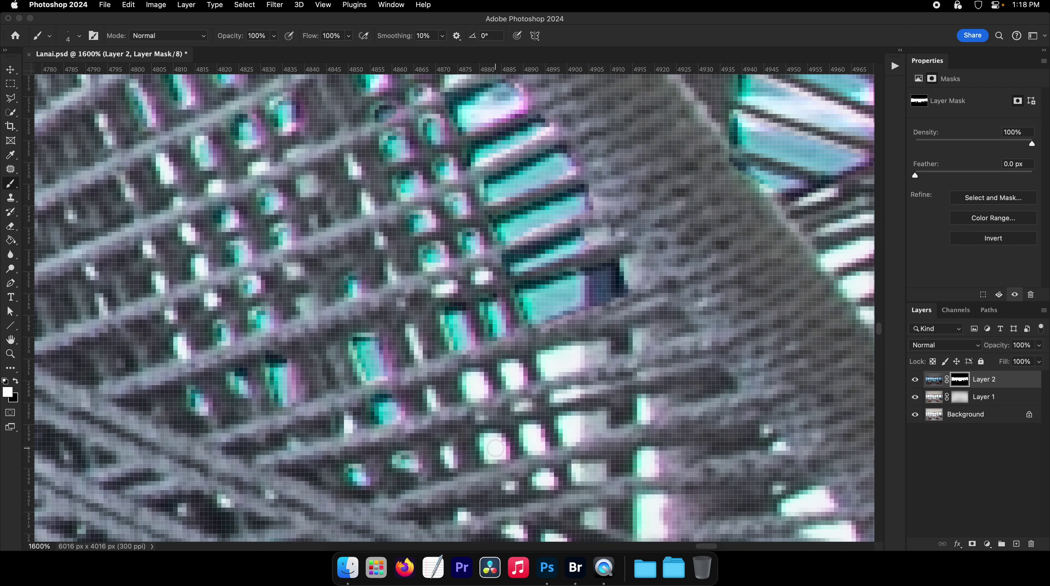
Step: Paint white over the larger bright openings in the lower weave, between the small openings and the front stool's thick frame
click(496, 449)
click(475, 386)
click(517, 374)
mouse_move(557, 356)
mouse_down()
mouse_move(557, 368)
mouse_move(632, 337)
mouse_move(595, 355)
mouse_up()
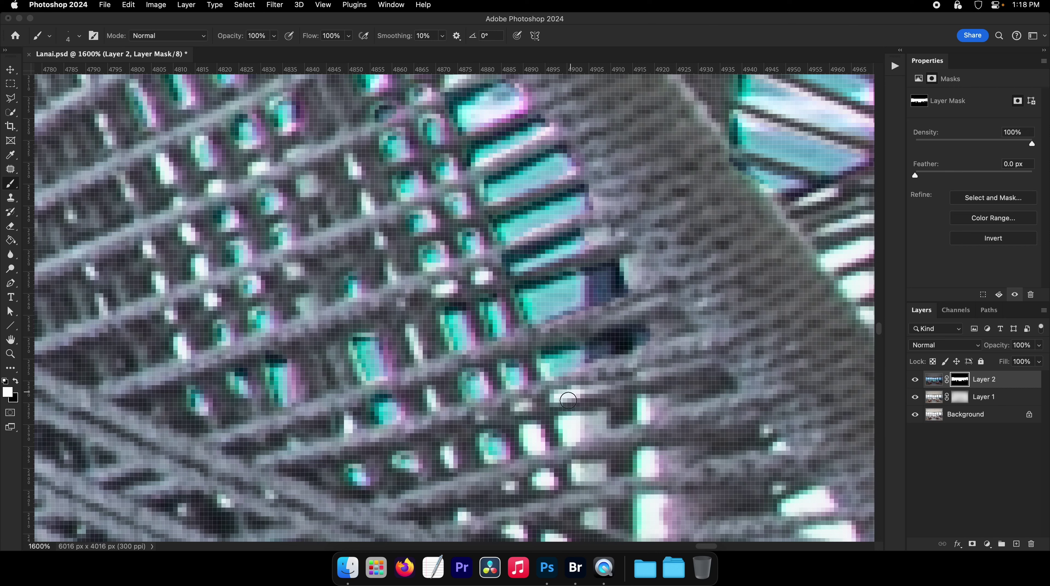
mouse_move(591, 416)
mouse_down()
mouse_move(635, 406)
mouse_move(569, 433)
mouse_move(576, 418)
mouse_move(518, 389)
mouse_up()
mouse_move(526, 436)
mouse_down()
mouse_move(595, 430)
mouse_move(520, 452)
mouse_up()
mouse_move(537, 490)
mouse_down()
mouse_move(494, 407)
mouse_move(562, 388)
mouse_move(541, 419)
mouse_up()
Step: Paint white with a 3 px brush over the narrow slit at the base of the front stool's weave, and save the document
mouse_move(713, 406)
mouse_down()
mouse_move(583, 394)
mouse_move(612, 377)
mouse_move(637, 416)
mouse_up()
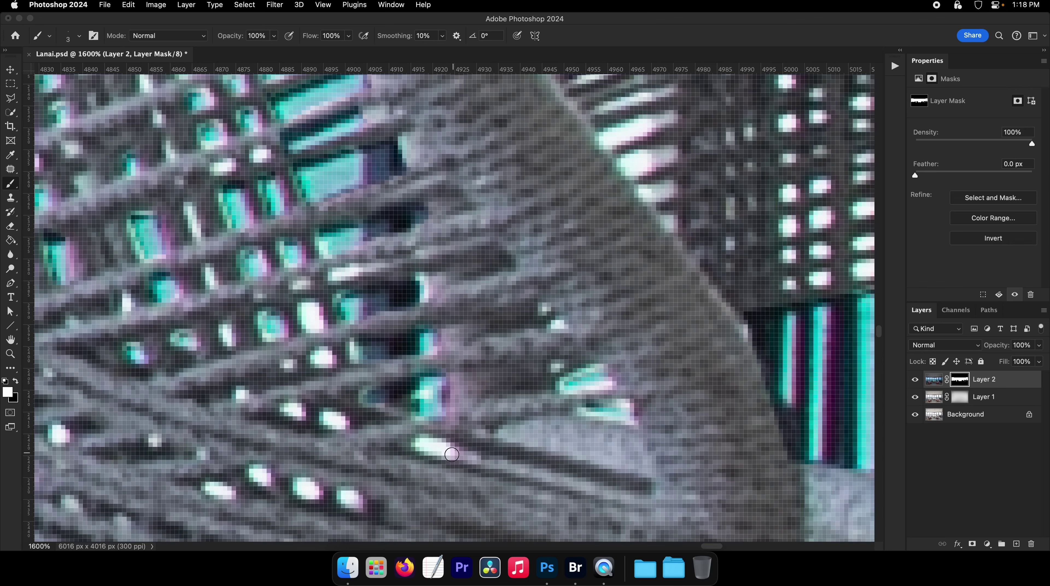
drag(452, 455, 431, 446)
scroll(370, 304, right, 10)
key(super+s)
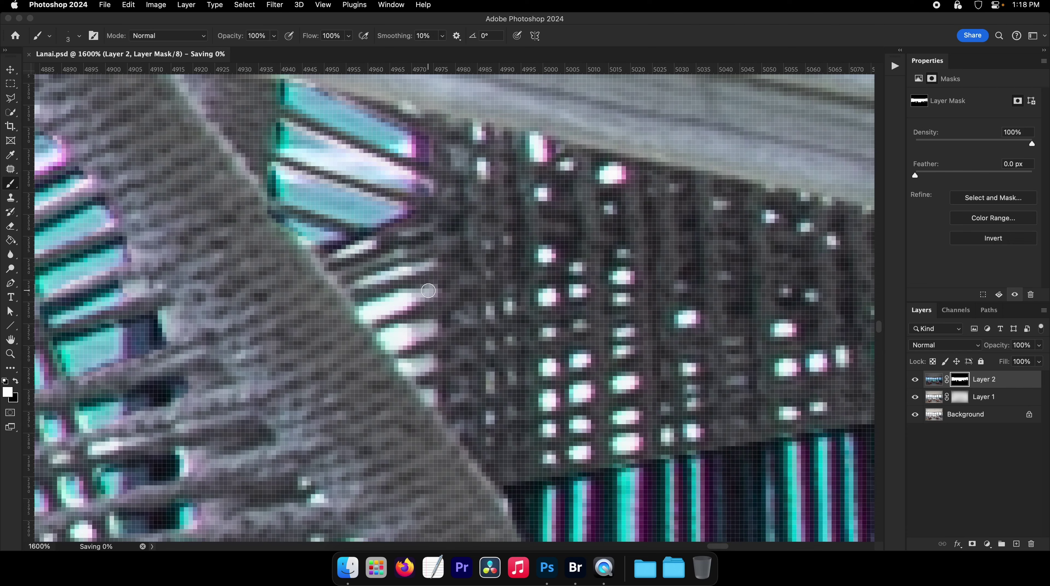
Step: Paint white into the bright slanted gaps between the rear stool's cords beneath the tabletop, along the front stool's frame
drag(370, 312, 425, 291)
mouse_move(385, 338)
mouse_down()
mouse_move(416, 328)
mouse_move(400, 364)
mouse_move(435, 363)
mouse_up()
scroll(427, 360, right, 5)
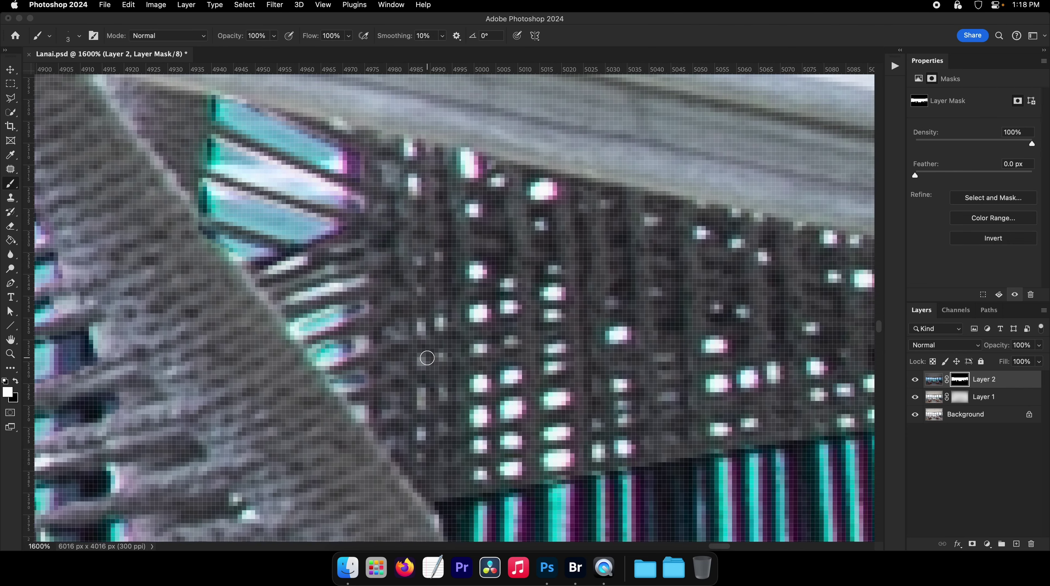
scroll(443, 370, right, 5)
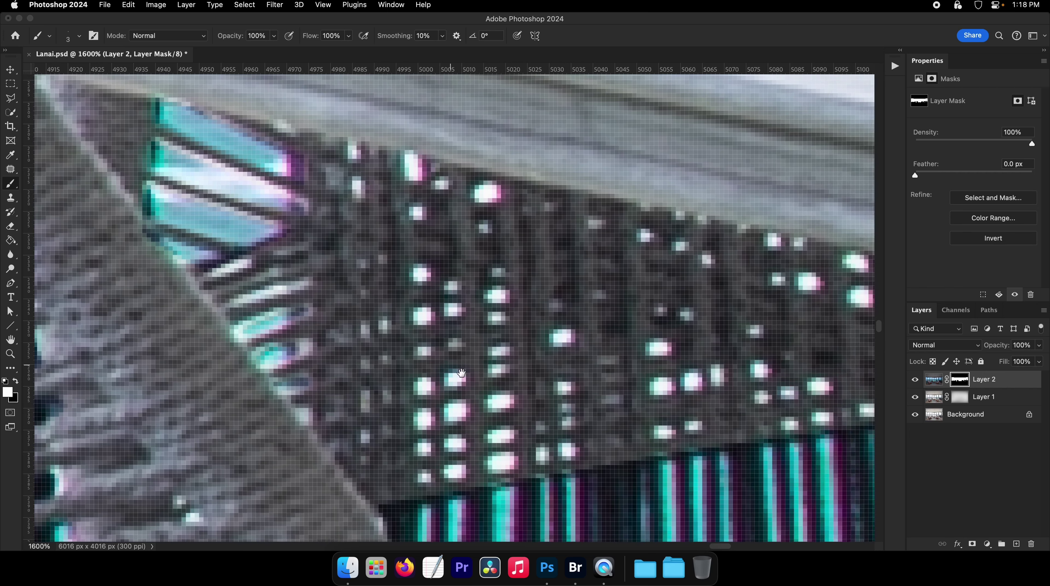
Step: Paint white over the small bright openings in the rear stool's weave beneath the tabletop
mouse_move(481, 438)
mouse_down()
mouse_move(494, 437)
mouse_move(495, 464)
mouse_move(480, 461)
mouse_up()
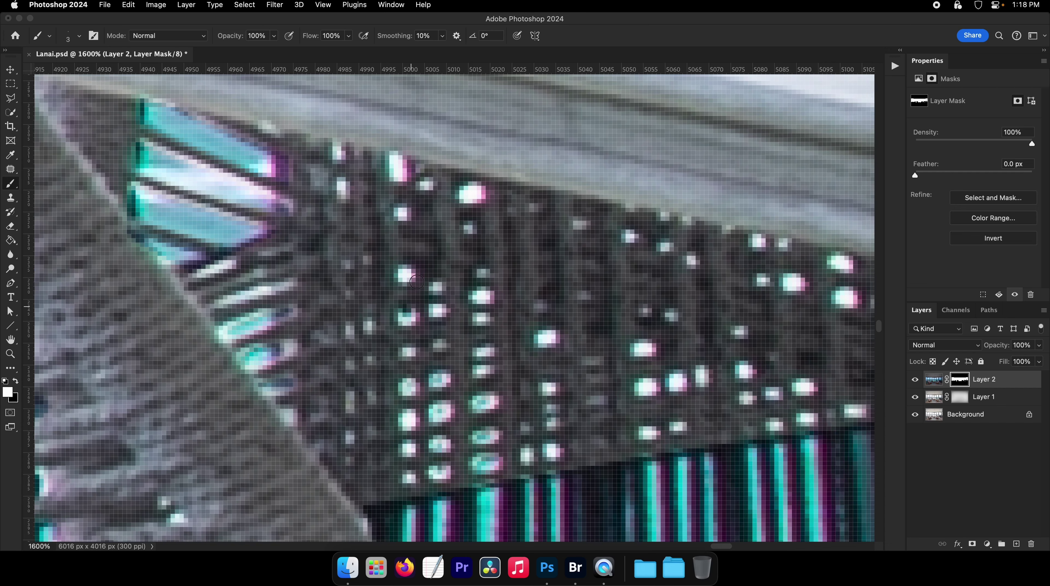
click(465, 193)
scroll(392, 166, right, 5)
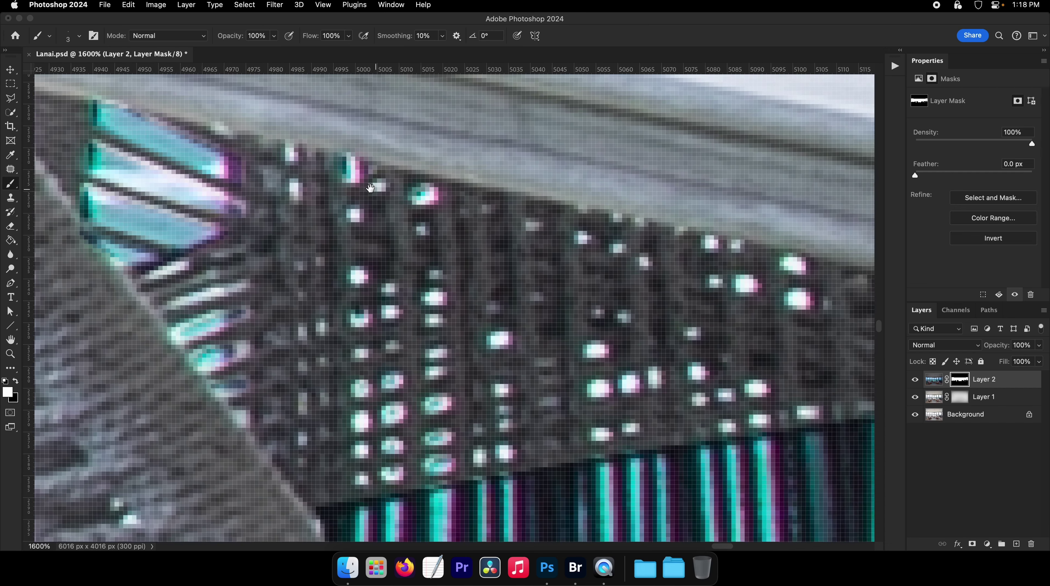
scroll(413, 338, right, 5)
click(476, 362)
alt+click(515, 372)
alt+click(515, 371)
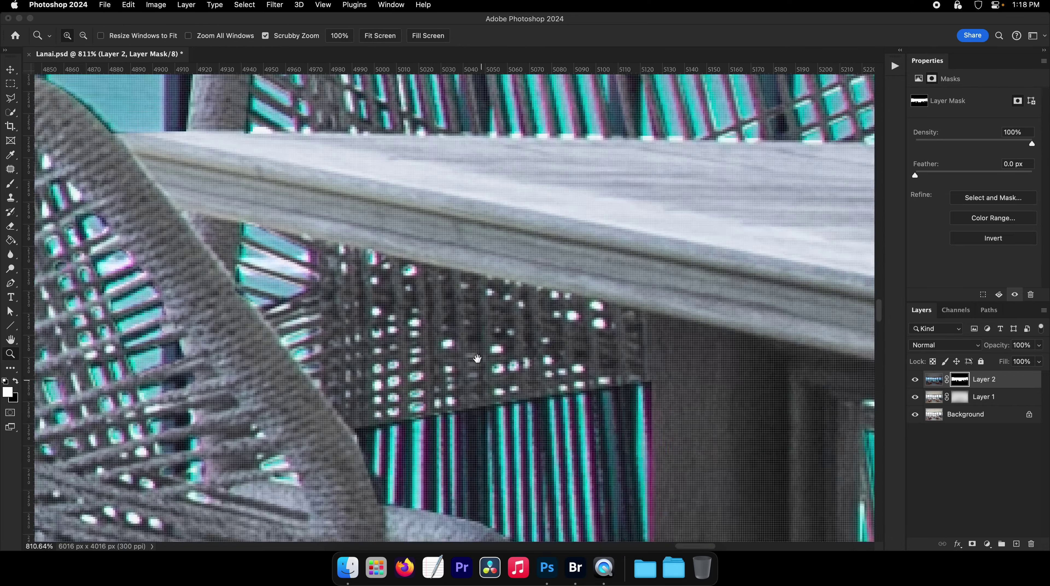
Step: Paint black over the dark vertical cords beside the front stool's frame, in the striped area below the rear stool's weave
scroll(509, 361, down, 5)
scroll(504, 328, right, 2)
super+click(505, 267)
key(x)
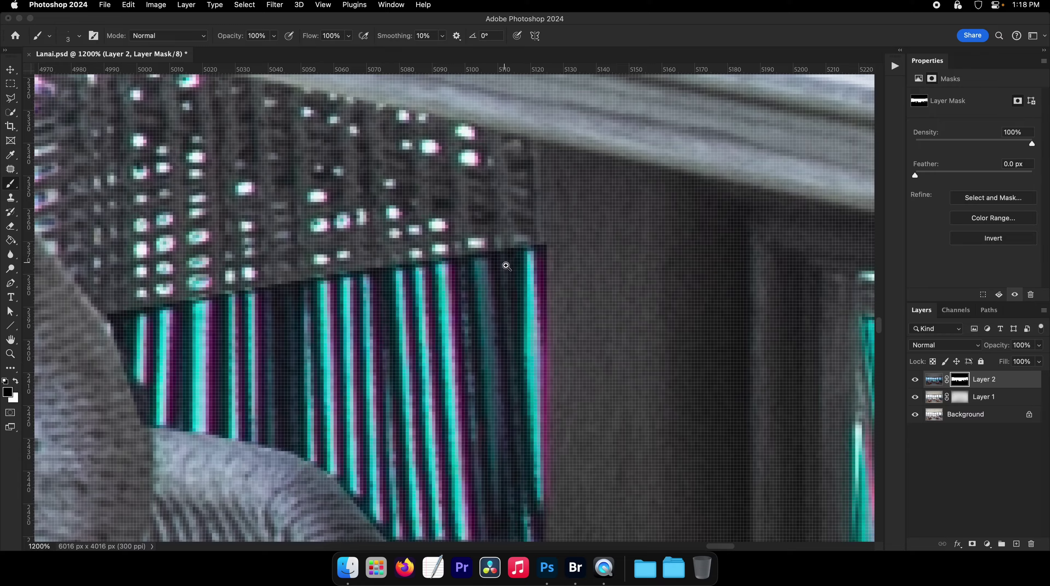
alt+click(506, 267)
scroll(480, 279, left, 3)
super+click(306, 292)
mouse_move(280, 263)
mouse_down()
mouse_move(271, 309)
mouse_move(284, 309)
mouse_move(286, 260)
mouse_up()
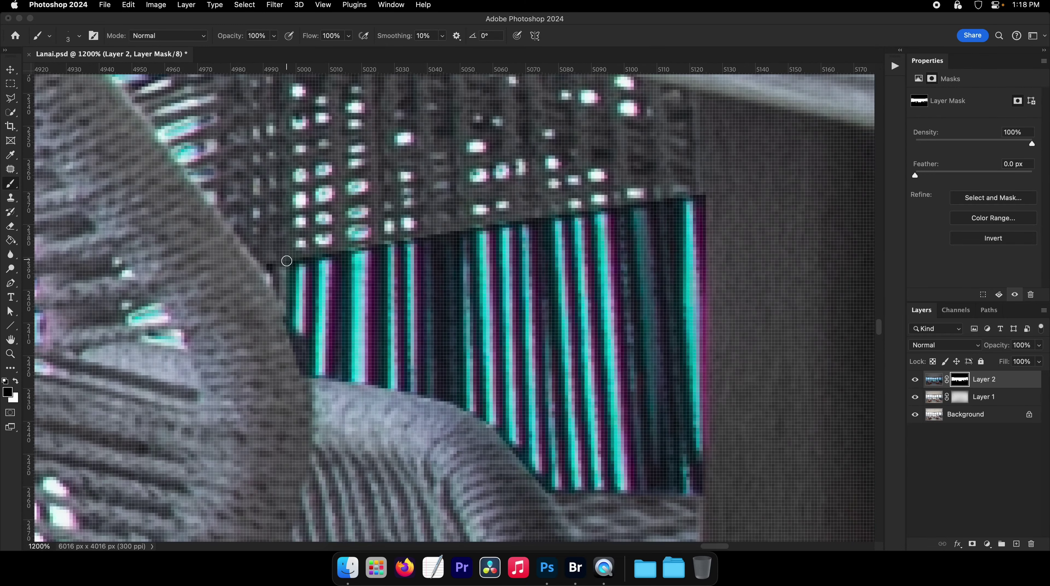
drag(312, 365, 287, 312)
ctrl+alt+drag(345, 251, 331, 315)
drag(350, 380, 354, 330)
mouse_move(376, 248)
mouse_down()
mouse_move(381, 396)
mouse_move(304, 375)
mouse_up()
Step: Paint straight black strokes along the dark cords above the curved seat edge, in the middle of the rear stool's striped area
scroll(428, 320, down, 2)
mouse_move(368, 323)
super+mouse_down()
mouse_move(329, 321)
mouse_move(470, 294)
super+mouse_up()
key(b)
shift+click(420, 466)
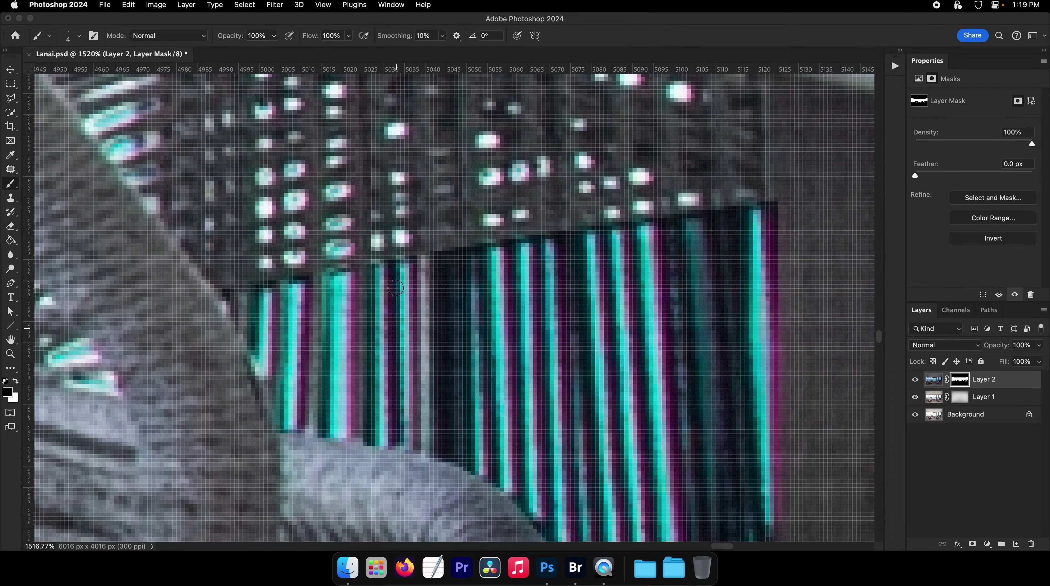
shift+click(400, 250)
shift+click(447, 464)
click(459, 250)
shift+click(462, 475)
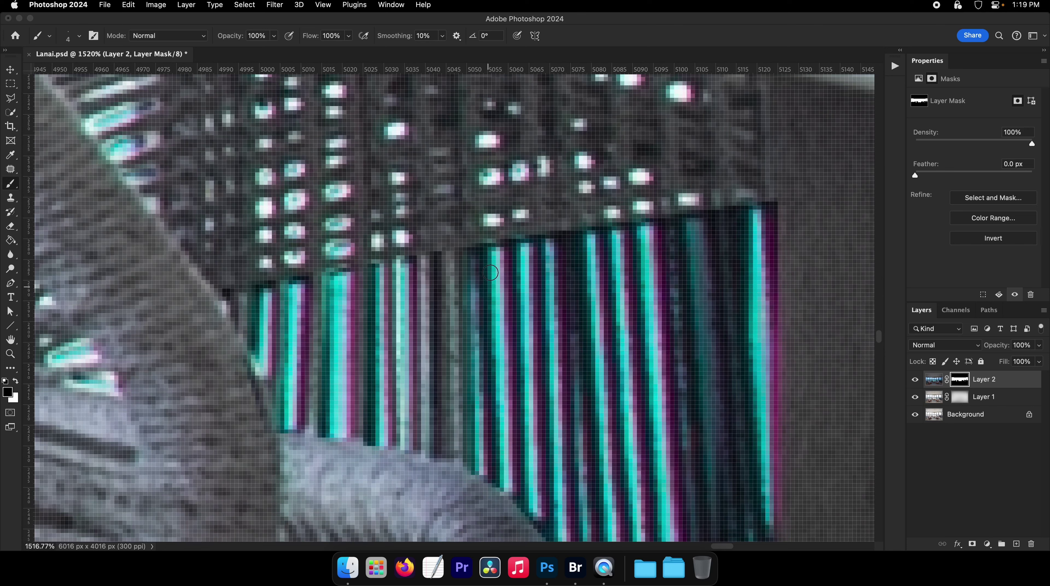
click(493, 478)
shift+click(479, 254)
shift+click(518, 516)
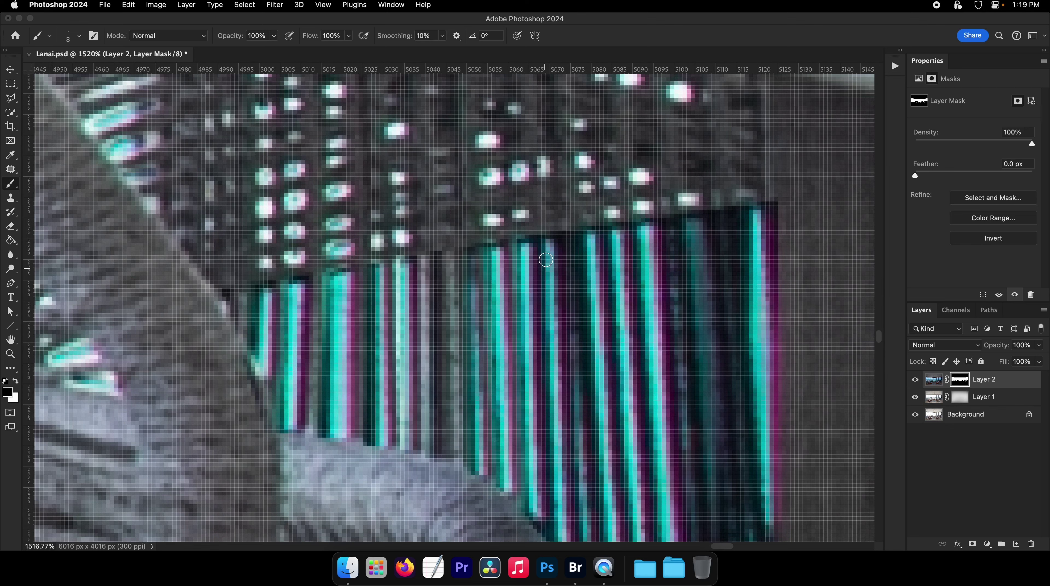
Step: Paint straight black strokes with a 3 px brush along the slanted cords just past the curved seat edge of the rear stool
click(540, 523)
shift+click(542, 242)
mouse_move(577, 271)
mouse_down()
mouse_move(542, 151)
mouse_move(531, 179)
mouse_up()
click(540, 459)
shift+click(546, 150)
shift+click(563, 456)
click(544, 488)
shift+click(558, 173)
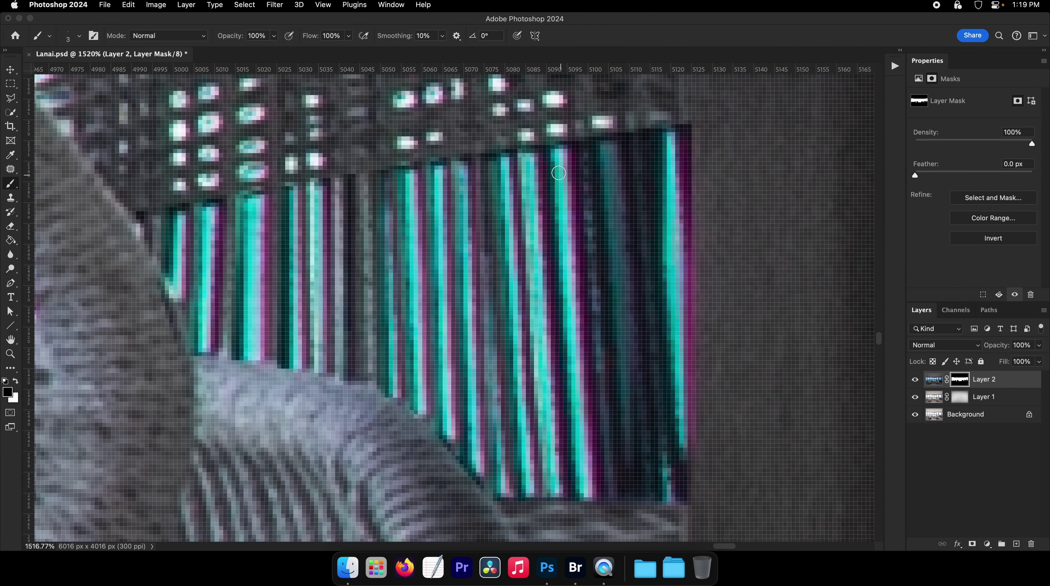
click(567, 492)
shift+click(548, 156)
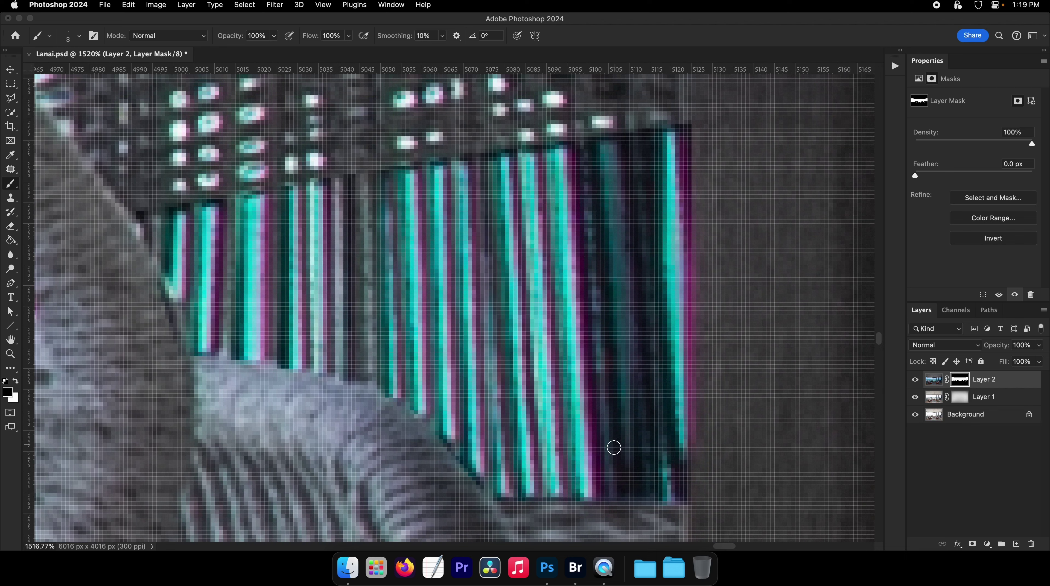
Step: Paint straight black strokes along the last dark cords of the rear stool's striped area, next to the table leg
click(603, 490)
shift+click(584, 153)
click(622, 490)
shift+click(595, 153)
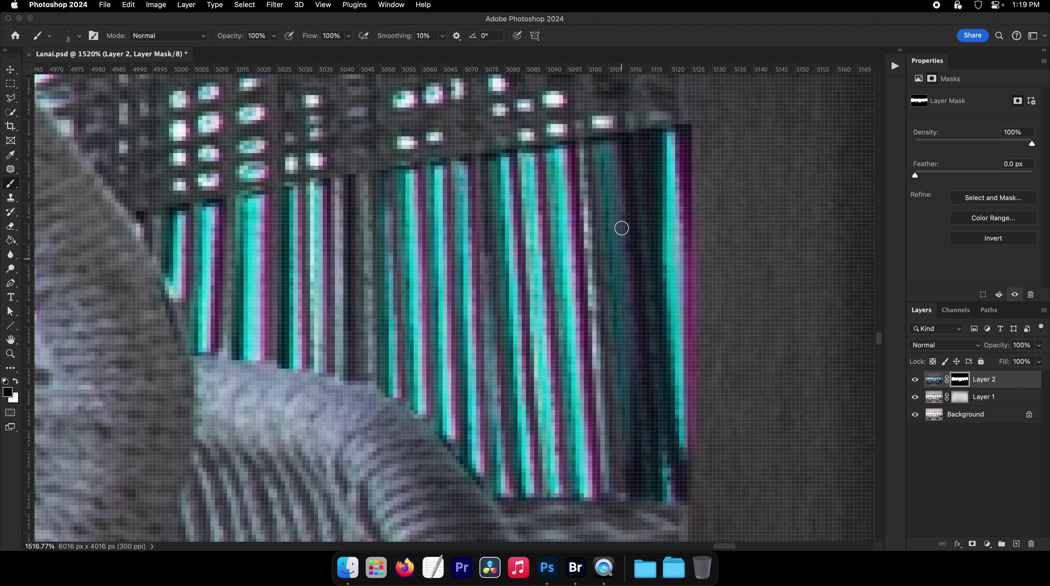
shift+click(645, 491)
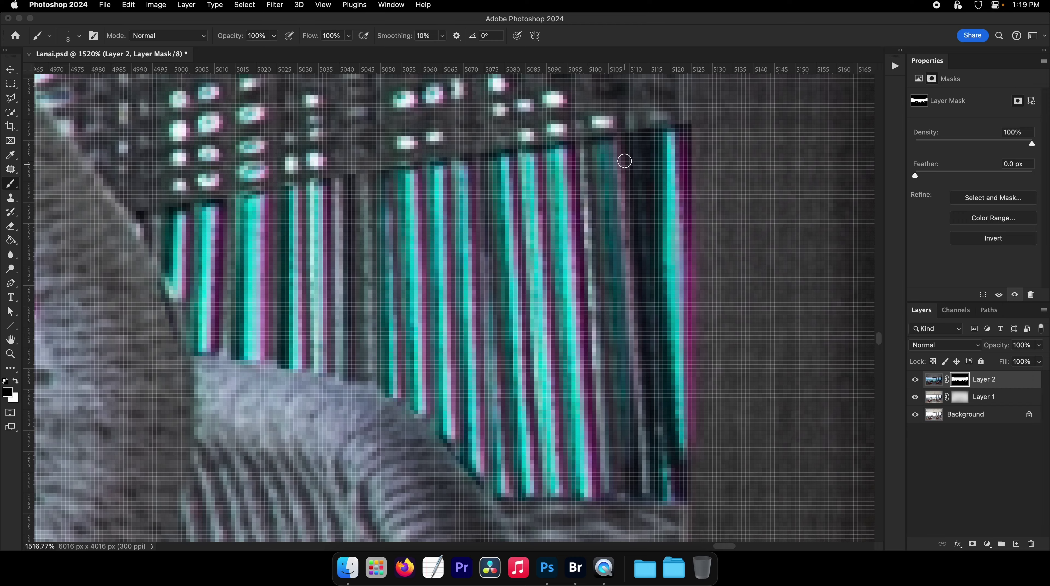
shift+click(629, 132)
shift+click(684, 493)
drag(655, 256, 650, 131)
Step: Paint white with a 3 px brush into the bright slanted slits and small edge openings of the stool section between the table legs
key(super+space)
drag(634, 190, 597, 176)
mouse_move(597, 176)
mouse_down()
mouse_move(578, 260)
mouse_move(542, 260)
mouse_up()
key(super+space)
drag(742, 281, 706, 289)
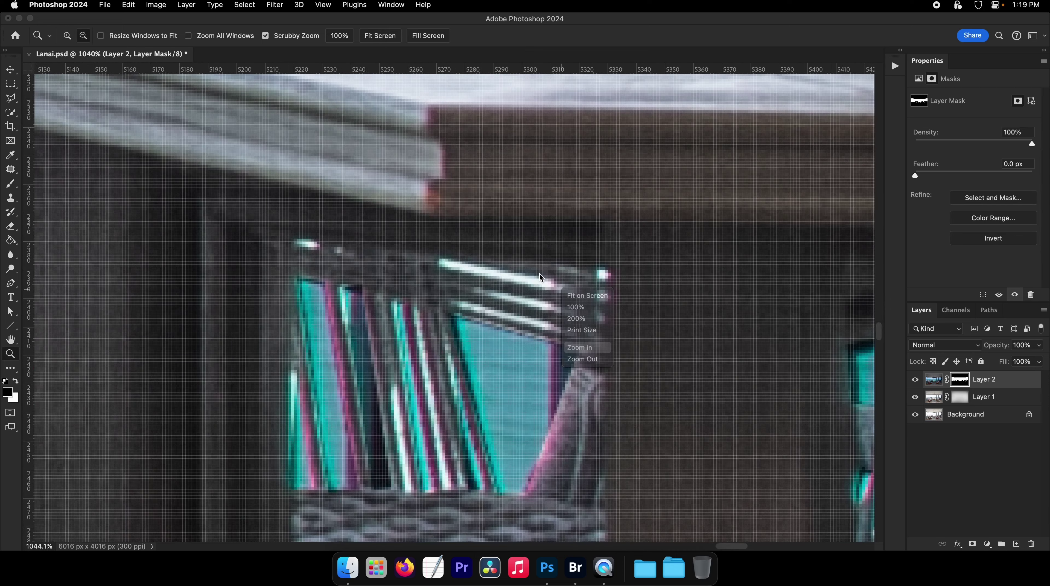
key(b)
key(super+equal)
key(x)
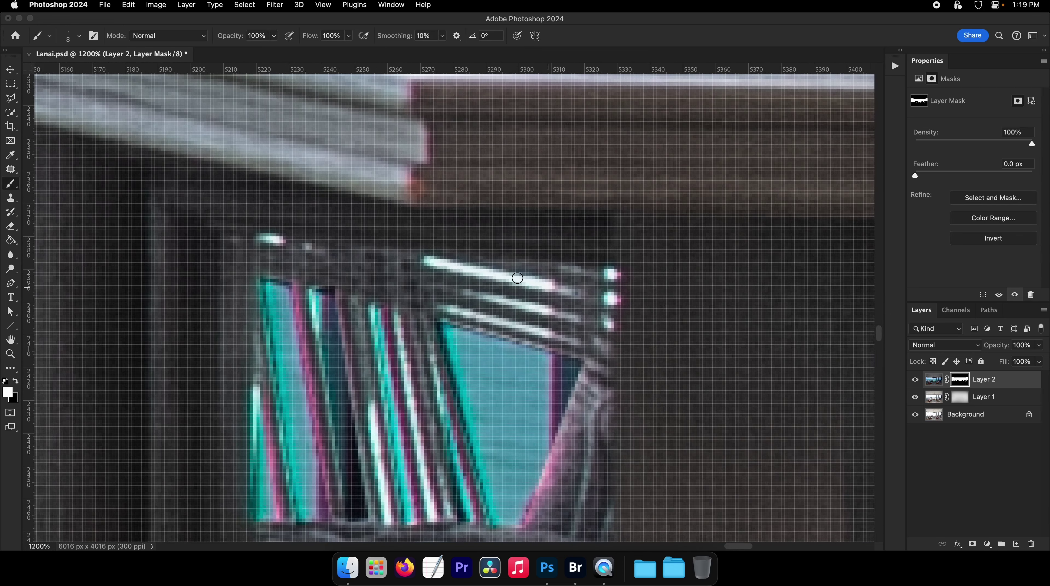
drag(430, 261, 573, 292)
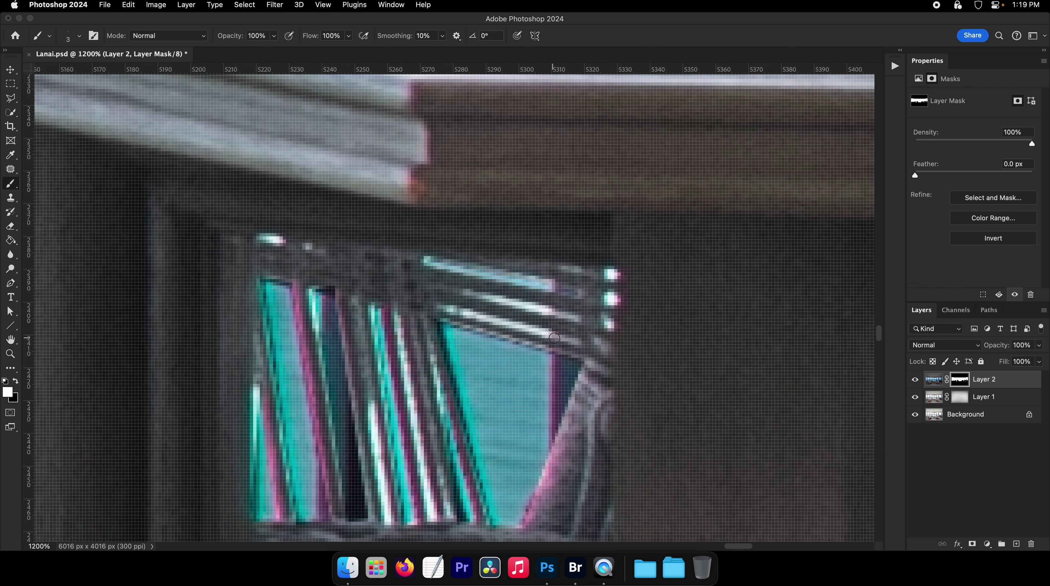
drag(554, 338, 462, 314)
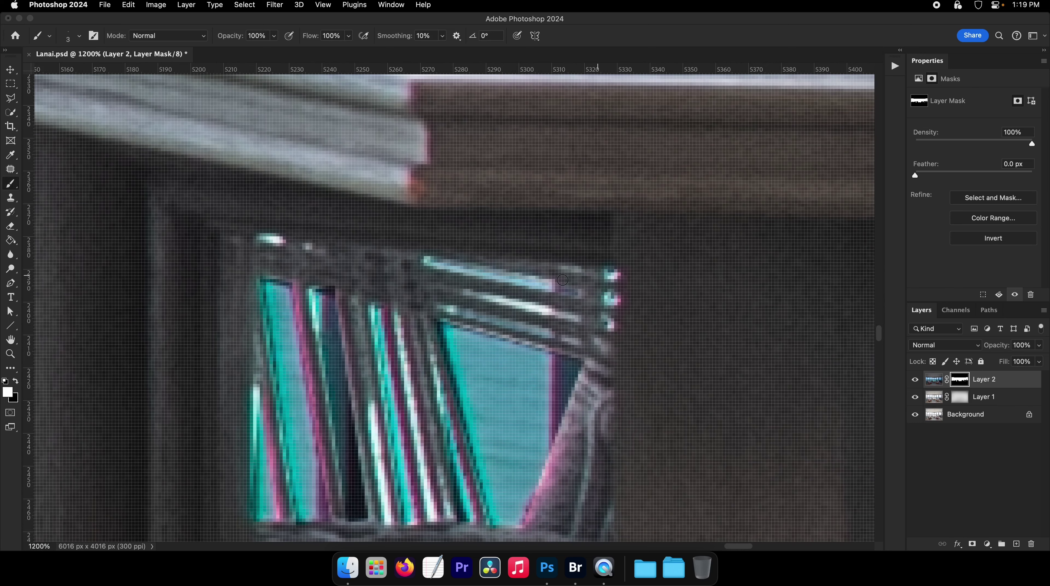
Step: Paint white with a 4 px brush over the upper openings in the rightmost stool's first column of gaps, and save the document
scroll(385, 504, down, 10)
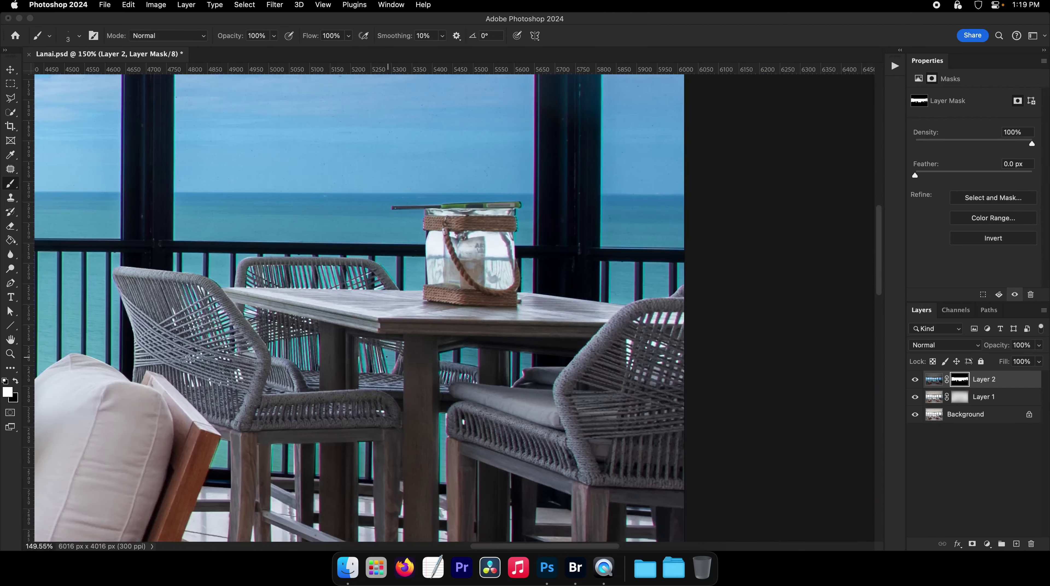
scroll(386, 357, up, 10)
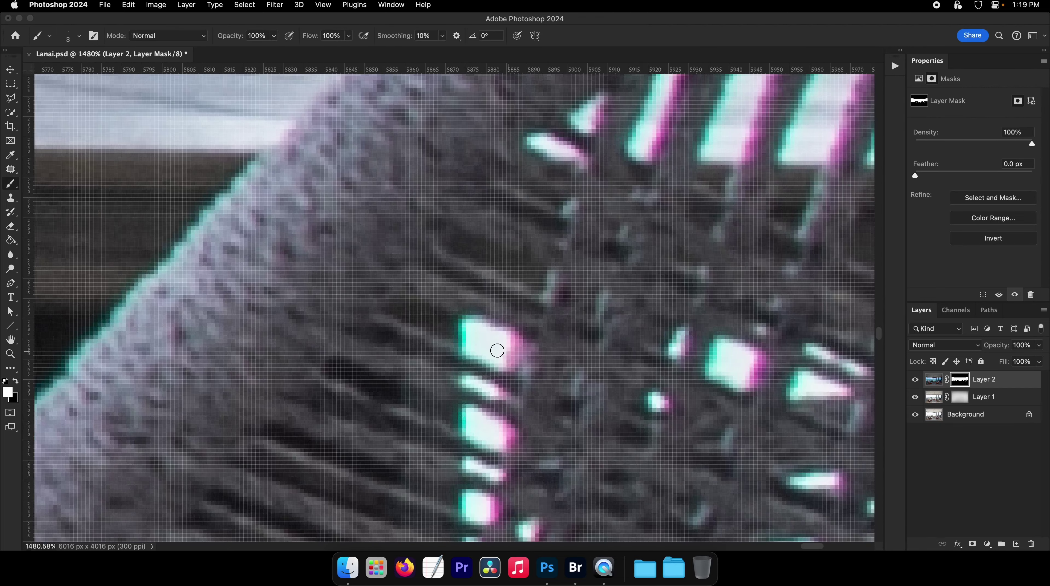
key(])
mouse_move(497, 351)
mouse_down()
mouse_move(475, 332)
mouse_move(507, 363)
mouse_move(476, 431)
mouse_move(486, 427)
mouse_up()
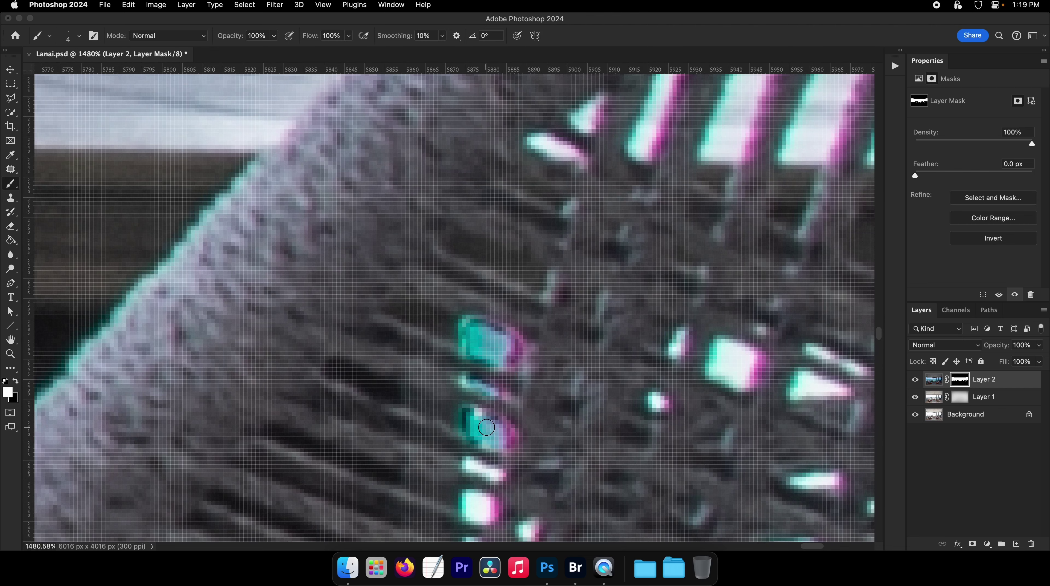
scroll(487, 427, down, 2)
key(super+s)
Step: Paint white over the smaller openings farther down the rightmost stool's first column of gaps
mouse_move(476, 461)
mouse_down()
mouse_move(475, 476)
mouse_move(489, 465)
mouse_up()
scroll(488, 465, down, 5)
click(451, 415)
drag(452, 415, 511, 388)
drag(495, 423, 501, 433)
scroll(541, 309, right, 3)
scroll(541, 310, up, 2)
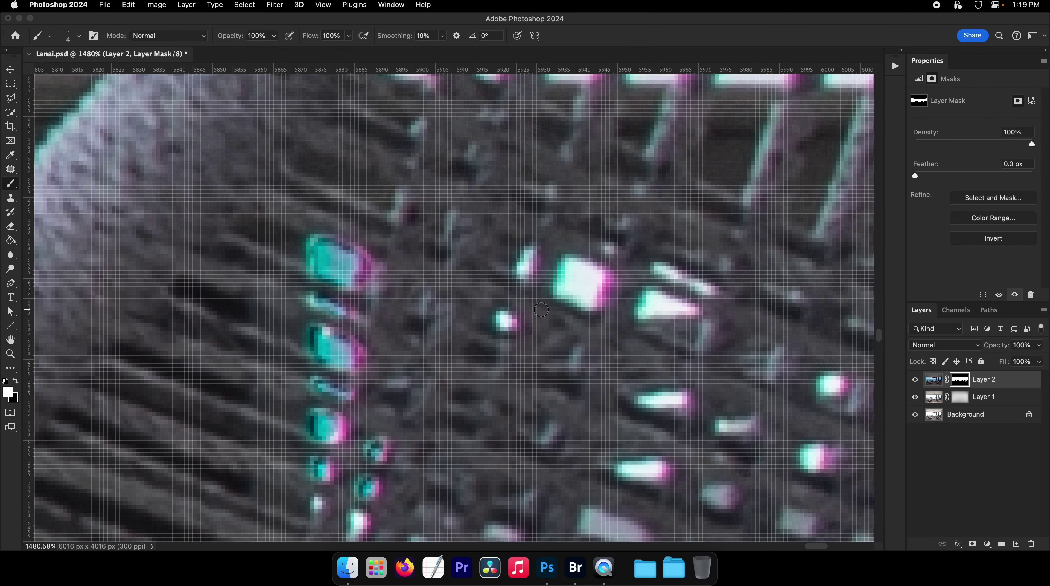
Step: Paint white into the scattered openings between that column and the image edge with 5 px and 3 px brushes, and save the document
drag(567, 290, 594, 278)
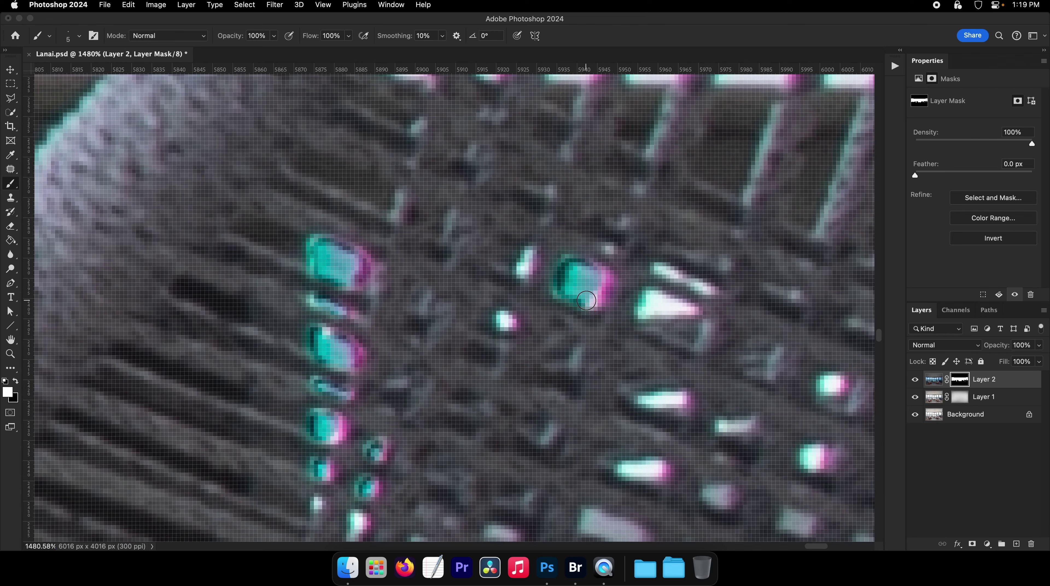
scroll(661, 307, right, 5)
key(bracketleft)
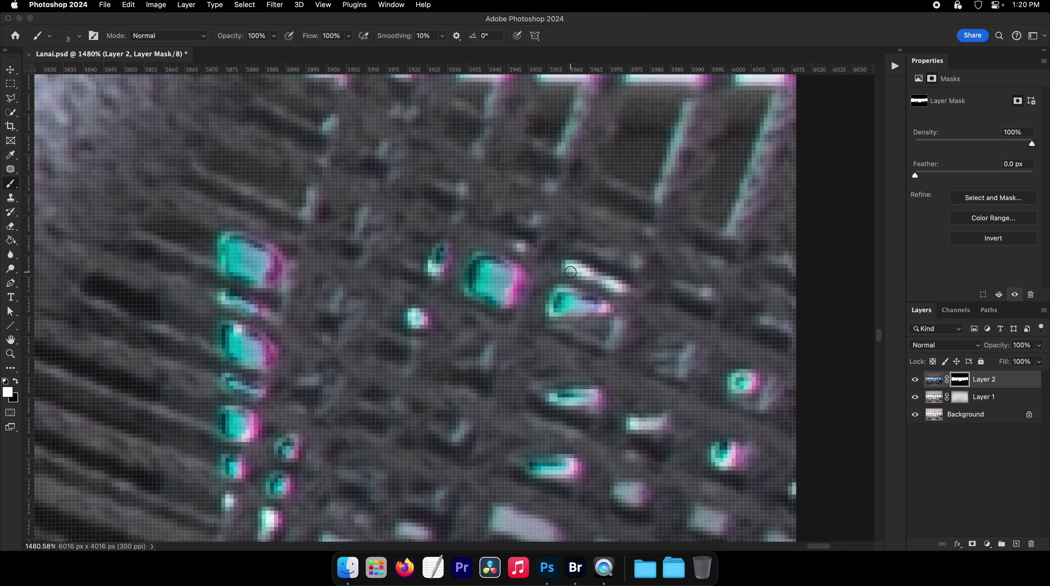
mouse_move(584, 279)
mouse_down()
mouse_move(534, 275)
mouse_move(560, 274)
mouse_up()
right_click(567, 293)
click(605, 417)
key(Return)
key(super+s)
Step: Select the narrow slit in the wooden armchair's back beside its cushion with the Polygonal Lasso, fill it with white, and deselect
drag(468, 312, 386, 312)
drag(372, 321, 499, 293)
drag(241, 305, 465, 289)
mouse_move(99, 292)
mouse_down()
mouse_move(540, 287)
mouse_move(296, 299)
mouse_up()
click(6, 98)
drag(415, 287, 492, 287)
drag(152, 154, 373, 232)
drag(373, 232, 392, 234)
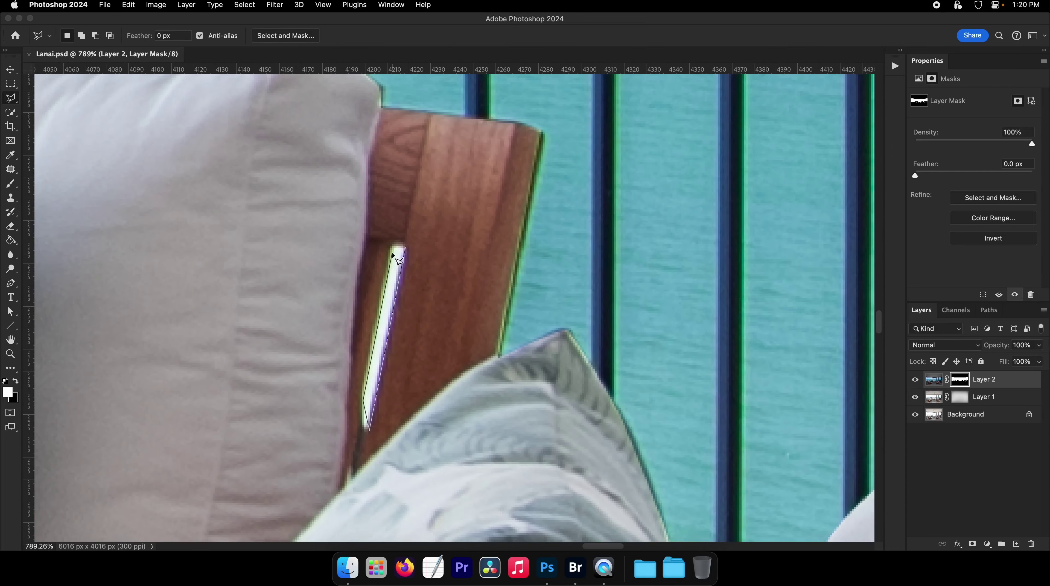
key(g)
click(395, 283)
drag(403, 291, 304, 296)
key(super+d)
Step: Select the bright gap between the foreground chair's wooden back corner and its cushion, paint it white, deselect, and save the document
drag(176, 308, 739, 312)
drag(472, 312, 750, 335)
drag(390, 302, 402, 301)
scroll(402, 301, down, 3)
scroll(393, 296, left, 5)
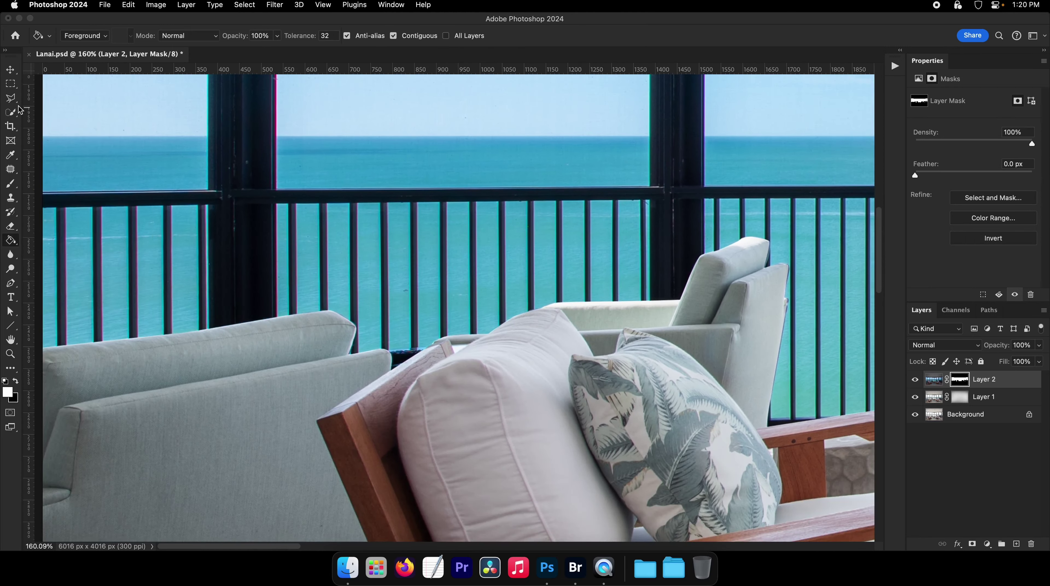
click(12, 99)
super+click(441, 320)
super+click(489, 410)
super+click(482, 406)
super+click(480, 407)
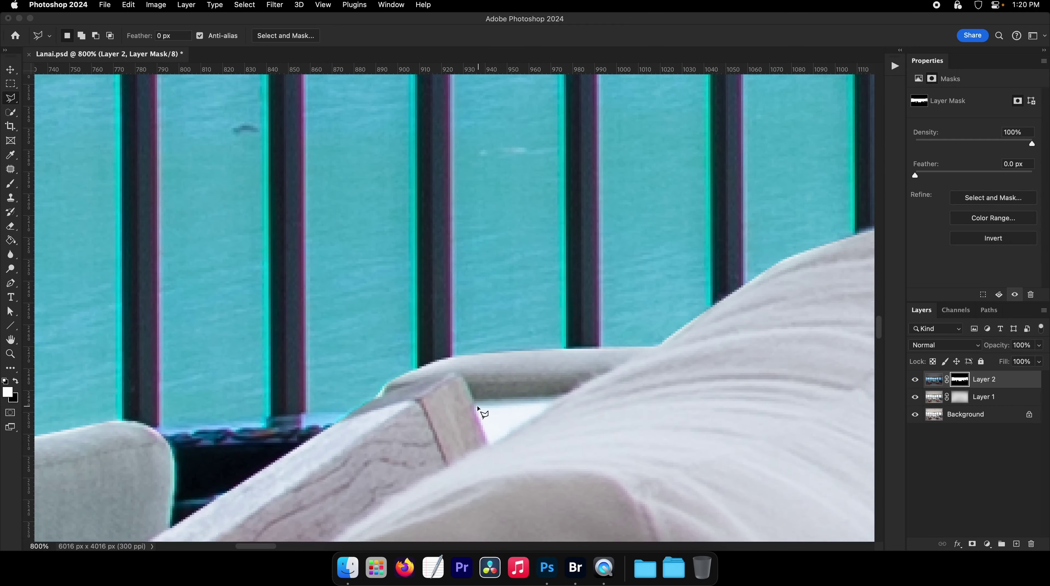
key(b)
mouse_move(493, 372)
mouse_down()
mouse_move(532, 378)
mouse_move(427, 474)
mouse_up()
key(super+d)
drag(555, 395, 124, 379)
key(super+s)
Step: Examine the window views and furniture across the whole blended image, and compare it with Layer 1 hidden and shown
drag(526, 317, 418, 305)
key(v)
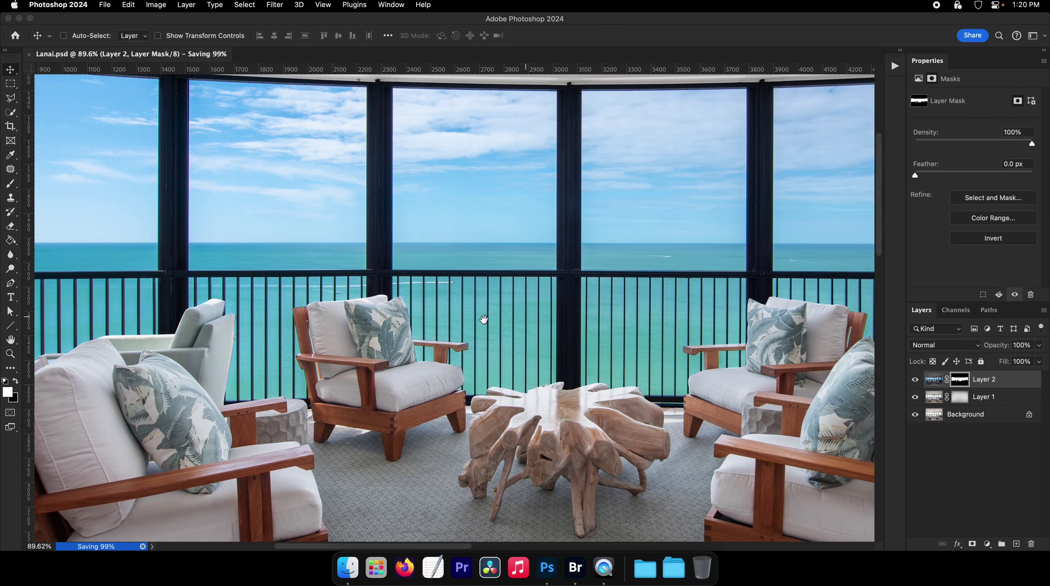
drag(646, 319, 377, 328)
drag(689, 310, 355, 306)
key(F2)
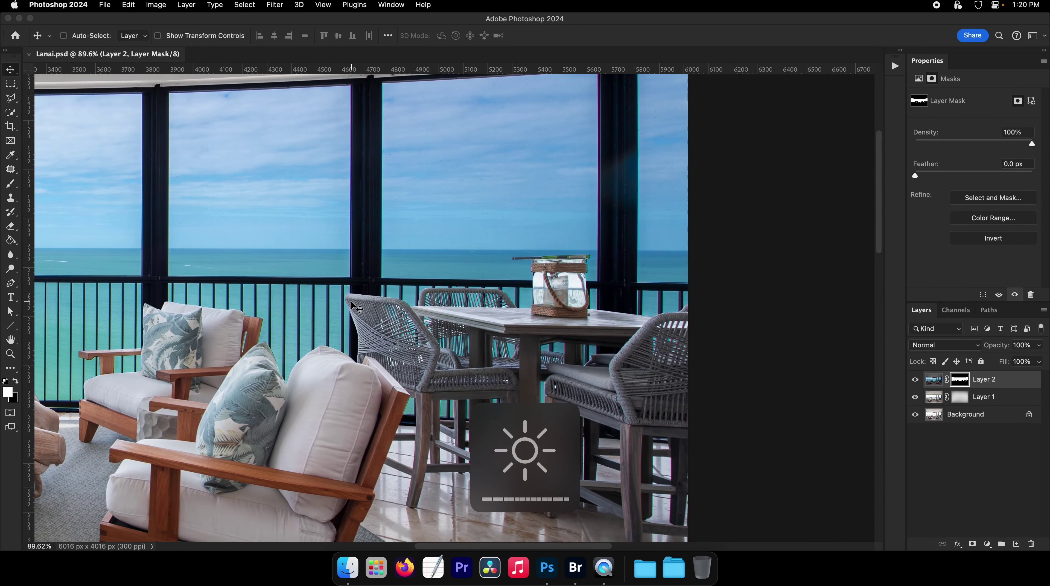
scroll(413, 308, down, 4)
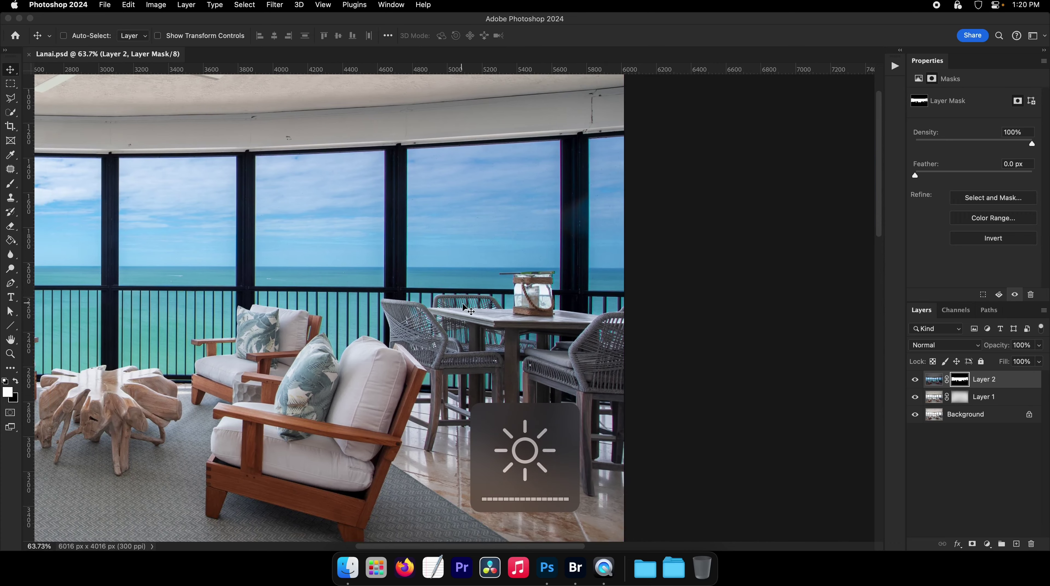
scroll(448, 307, down, 1)
scroll(447, 308, down, 2)
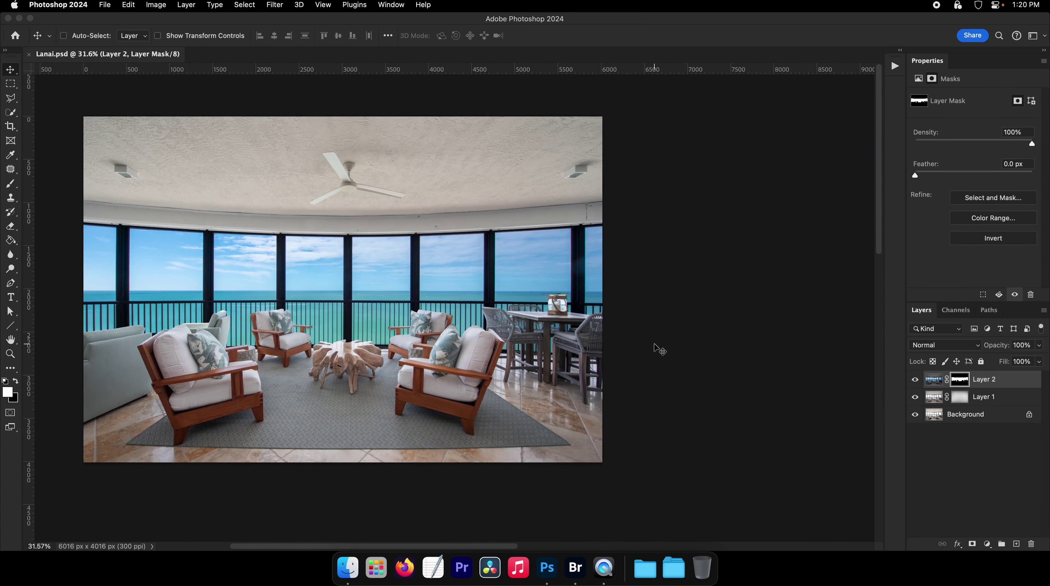
key(F2)
drag(663, 351, 753, 362)
key(z)
click(915, 397)
click(914, 397)
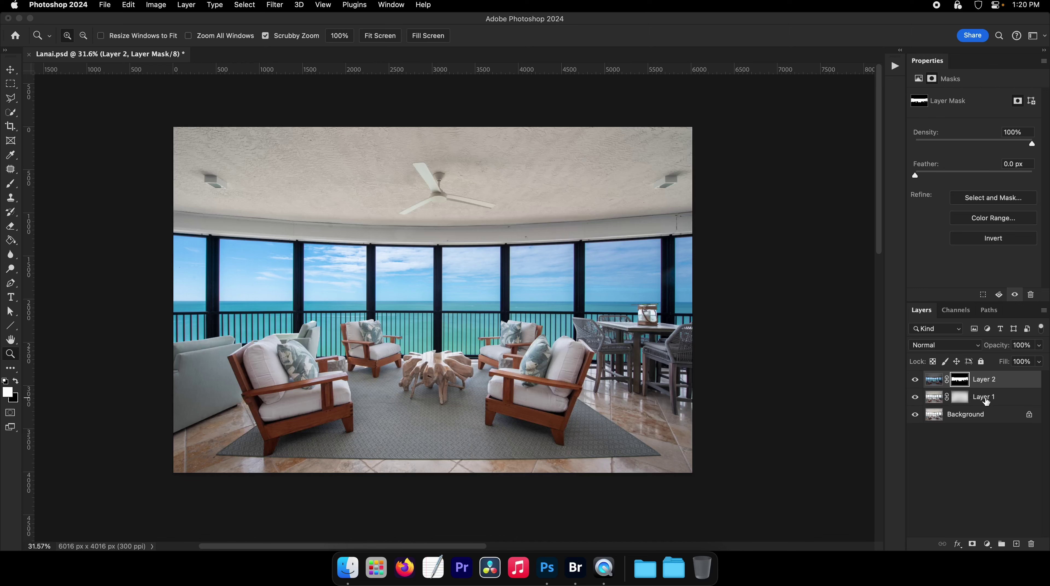
Step: Add a Brightness/Contrast adjustment layer directly above Layer 1 and set its brightness to 65
click(985, 400)
click(914, 397)
click(913, 397)
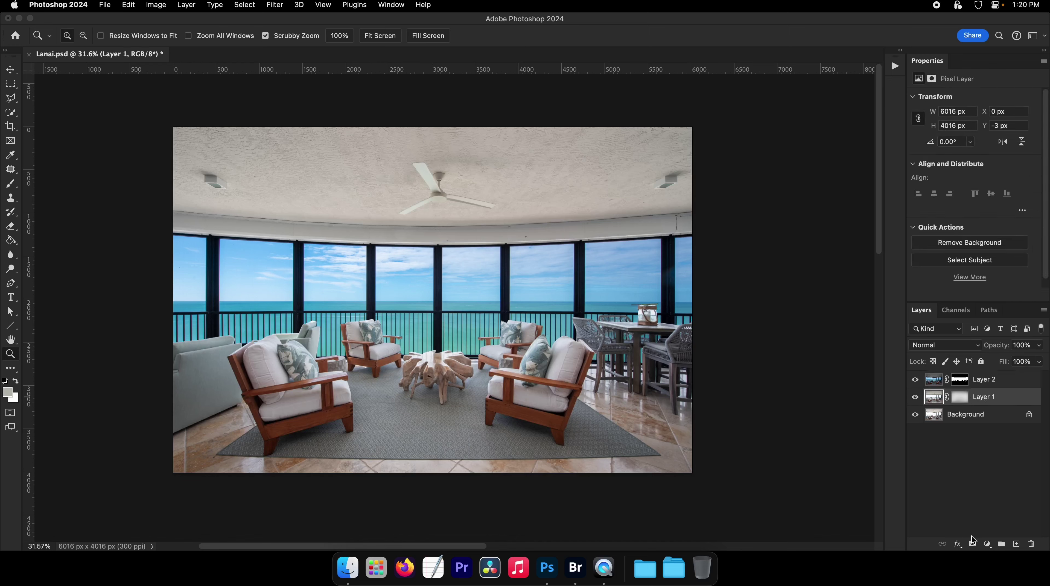
click(987, 544)
click(992, 423)
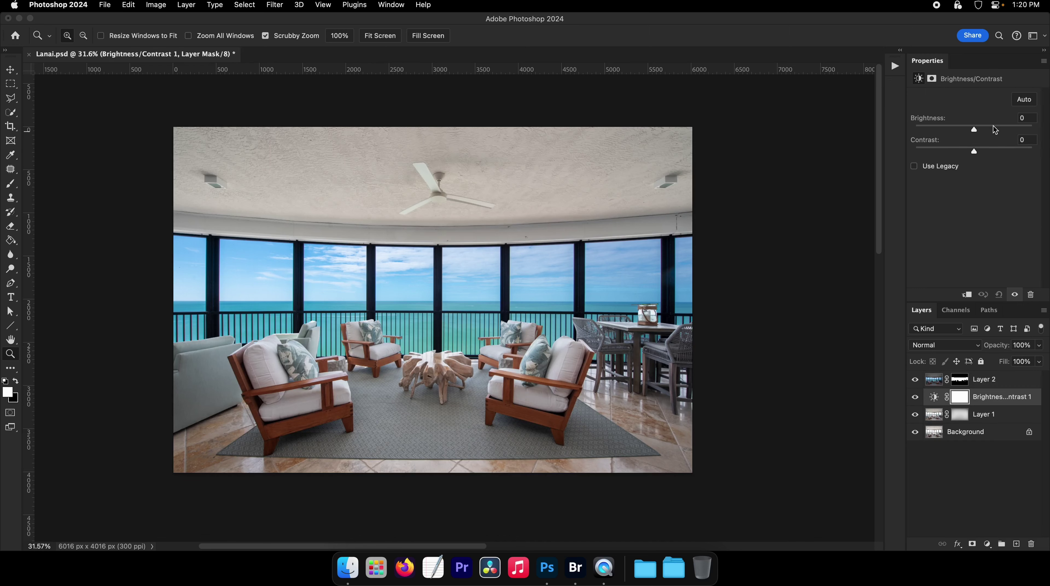
drag(995, 129, 999, 130)
Step: Invert the adjustment layer's mask to black and prepare a very large soft brush with white as the foreground colour
key(b)
key(x)
key(cmd+i)
right_click(548, 245)
key(Escape)
drag(511, 223, 565, 225)
key(x)
Step: Paint white at 30% opacity on the adjustment mask over the ceiling, room edges and floor corners, and save the document
click(506, 182)
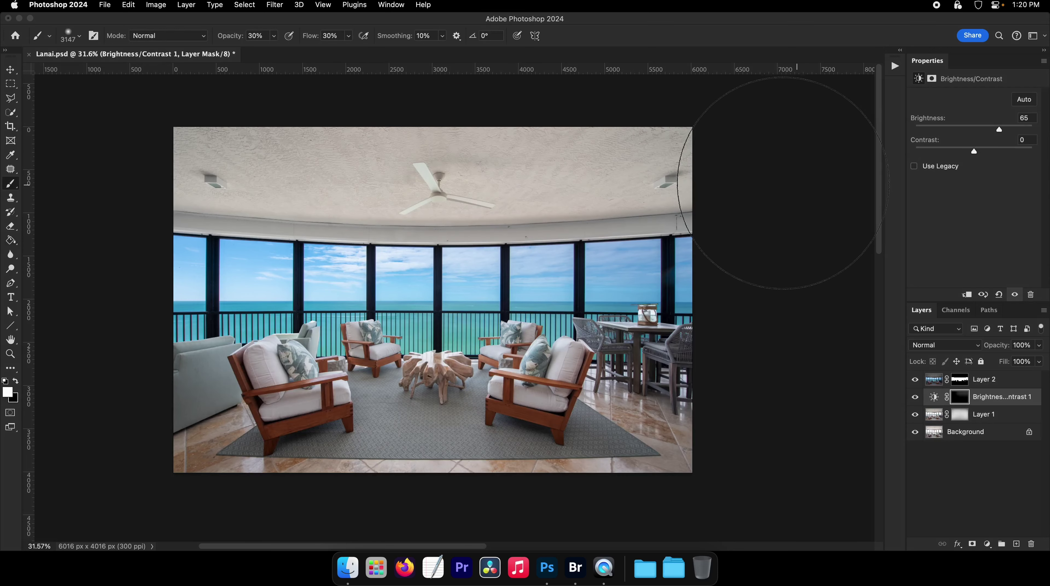
drag(783, 183, 127, 269)
mouse_move(209, 429)
mouse_down()
mouse_move(184, 430)
mouse_move(673, 481)
mouse_up()
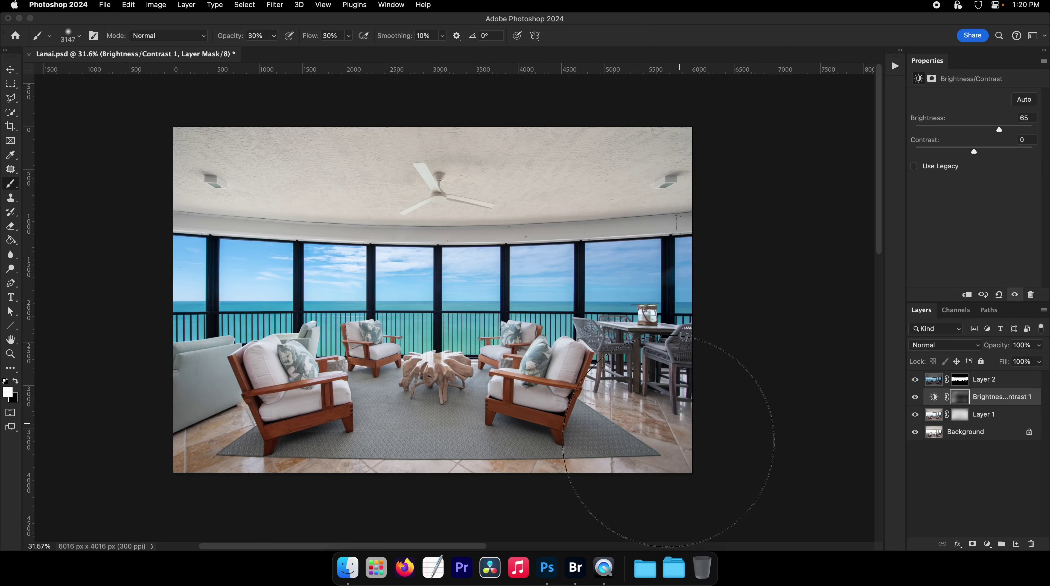
mouse_move(639, 390)
ctrl+alt+mouse_down()
mouse_move(670, 390)
mouse_move(647, 390)
ctrl+alt+mouse_up()
drag(279, 173, 230, 189)
key(super+s)
Step: Select Layer 2's mask and set its feather to 0.4 px while viewing the jar on the table up close
click(966, 382)
key(z)
drag(639, 302, 687, 314)
key(v)
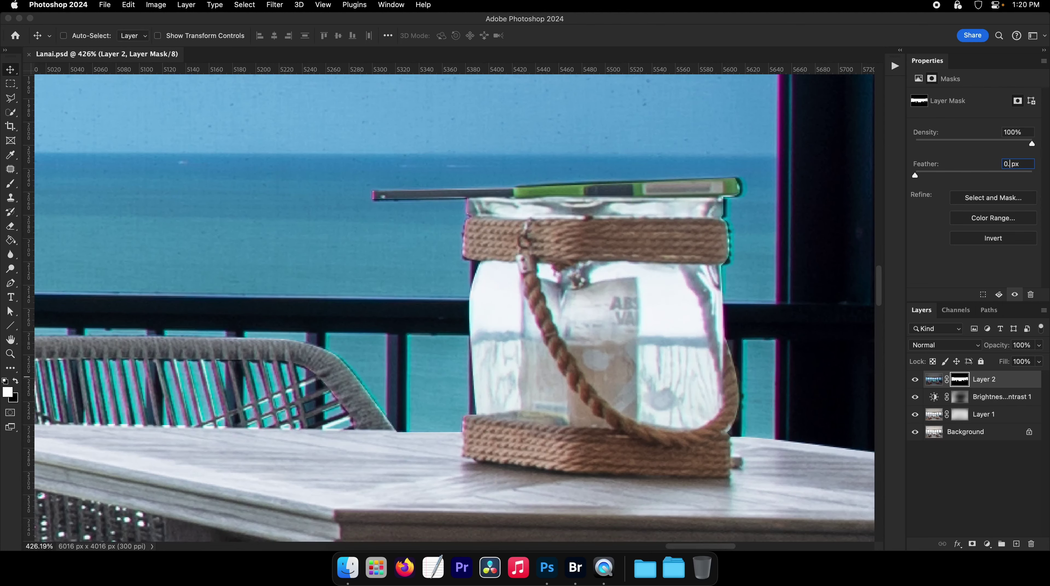
Step: Examine the mask edges around the jar, chairs, railing and window posts across the image
key(super+space)
drag(637, 219, 534, 242)
drag(469, 258, 600, 248)
drag(477, 240, 644, 265)
key(super+space)
drag(279, 275, 427, 284)
key(super+space)
drag(427, 283, 462, 289)
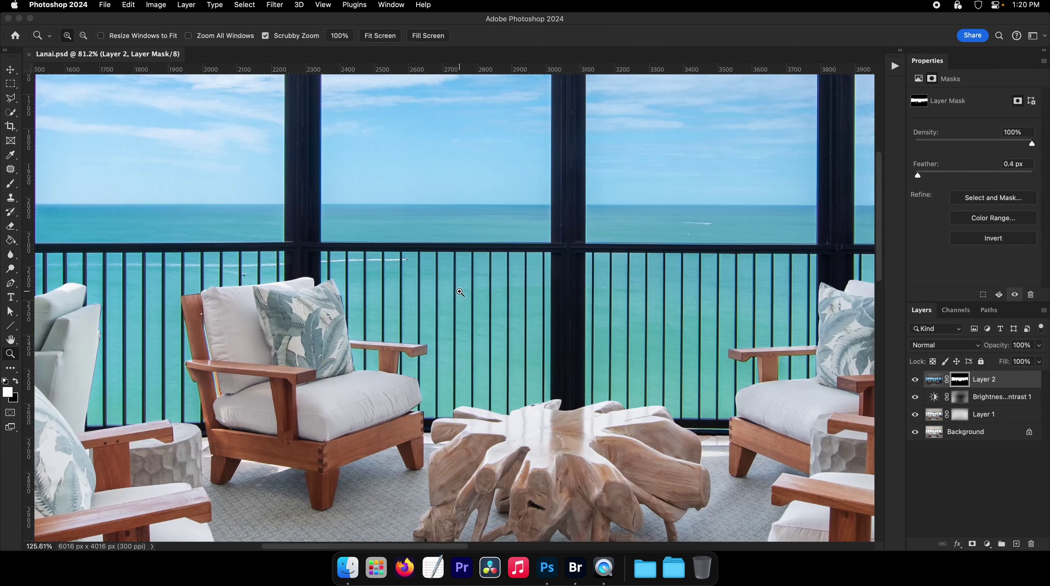
drag(330, 312, 522, 299)
scroll(500, 304, up, 3)
scroll(525, 302, left, 12)
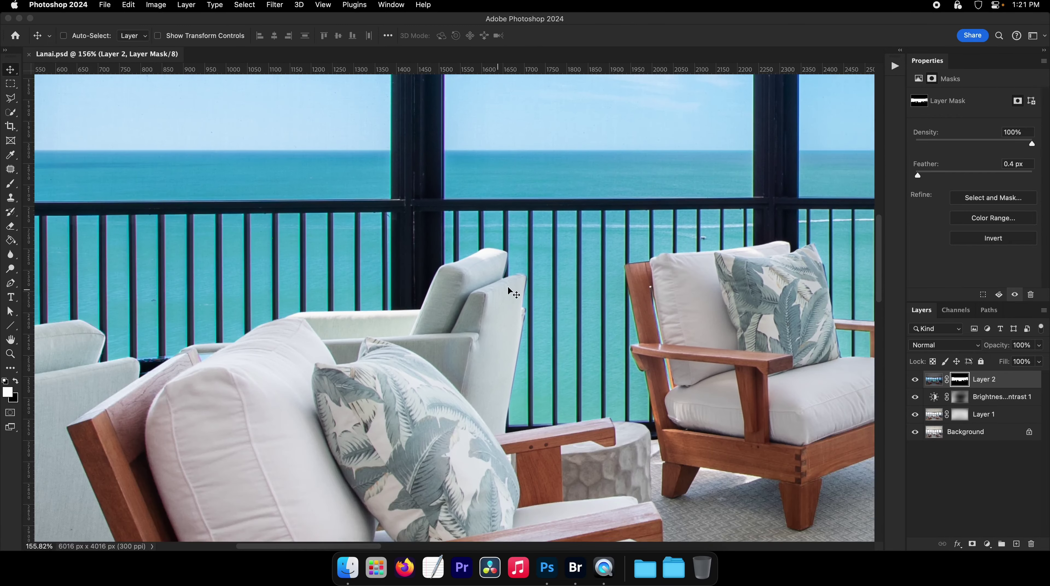
scroll(550, 299, right, 15)
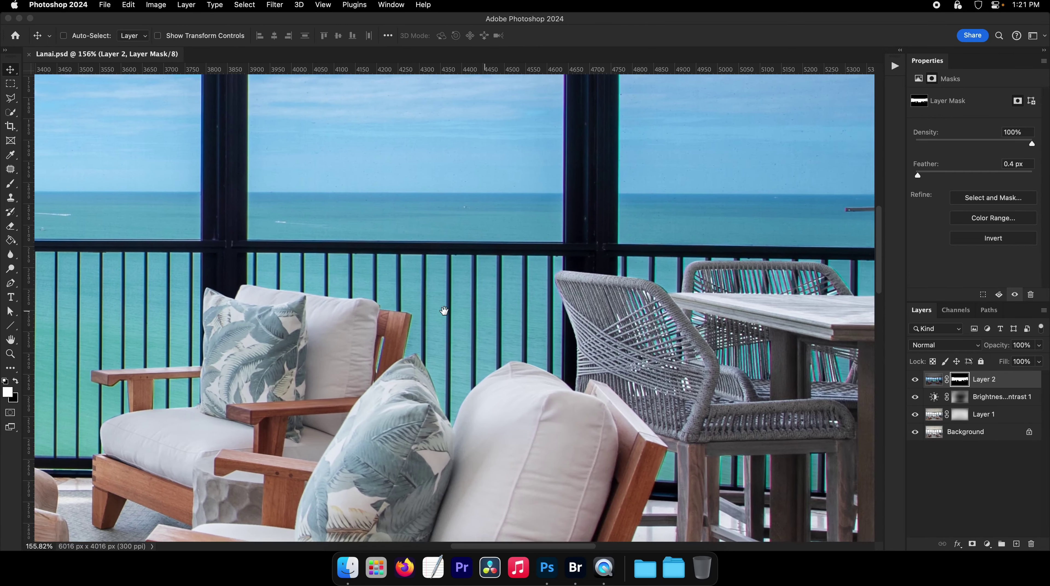
scroll(444, 311, right, 5)
Step: Paint white at 30% opacity on Layer 2's mask over the glass jar with a soft brush
key(b)
right_click(588, 374)
key(v)
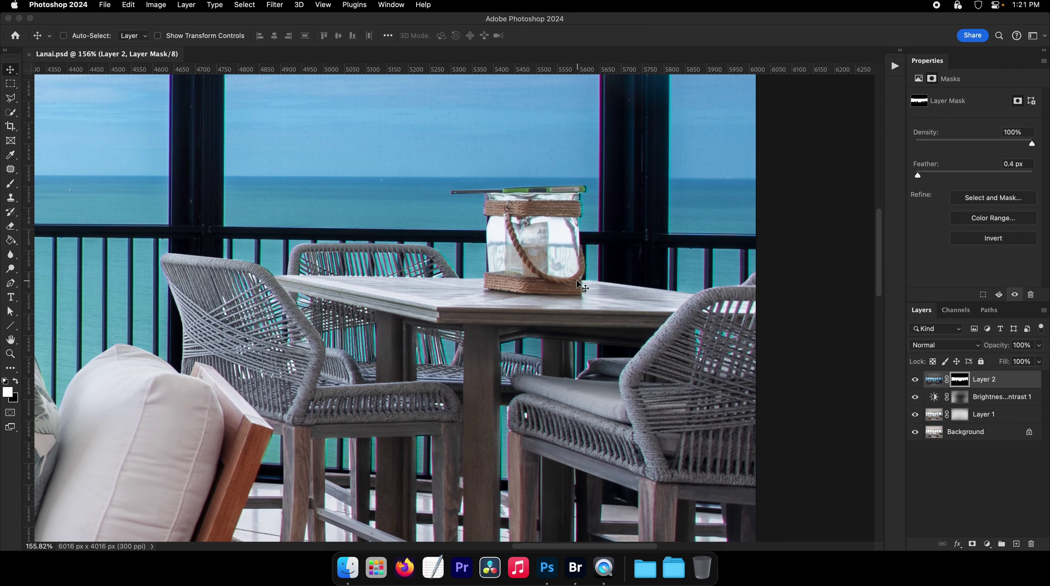
key(b)
right_click(579, 282)
key(Escape)
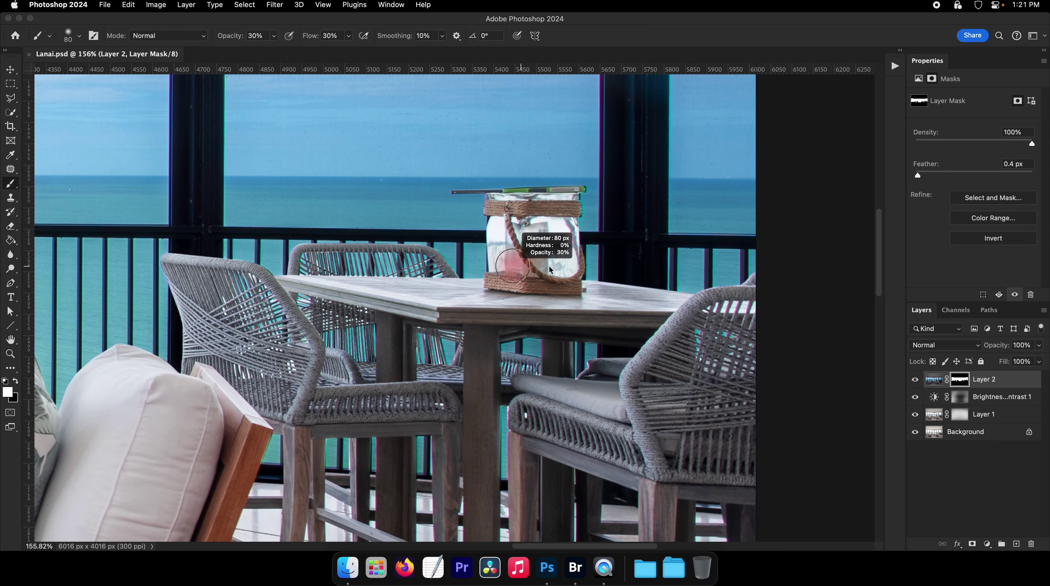
scroll(504, 226, up, 4)
key(x)
drag(459, 206, 498, 224)
key(super+z)
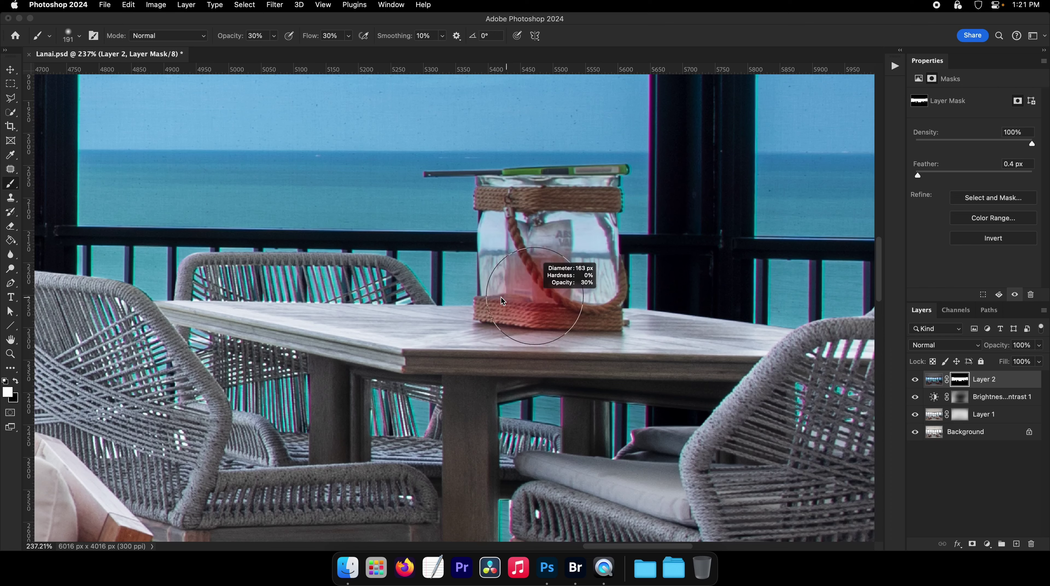
scroll(460, 297, left, 5)
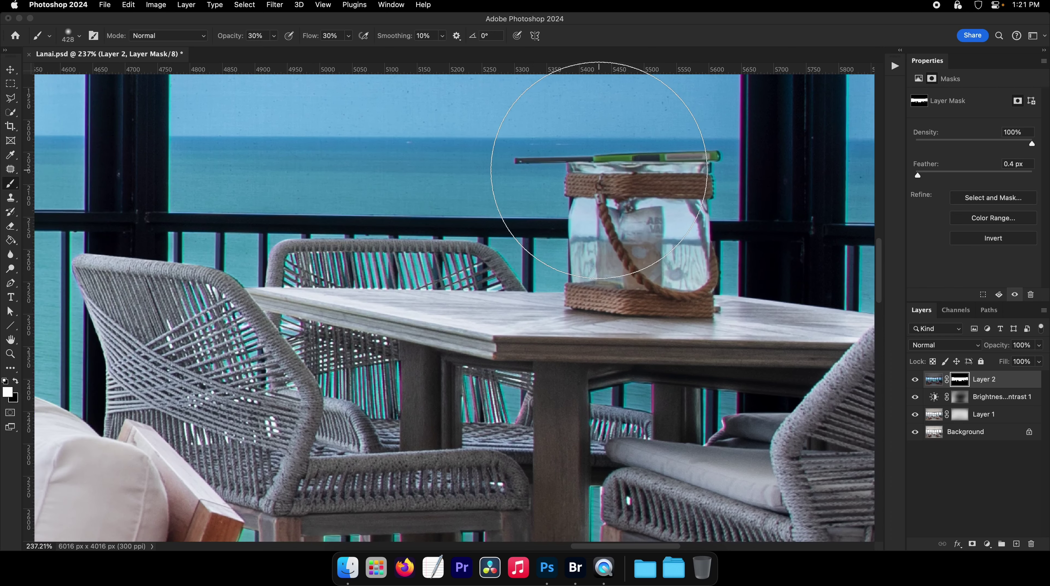
scroll(656, 199, right, 5)
scroll(616, 242, down, 4)
scroll(598, 248, right, 2)
Step: Paint white on Layer 2's mask over the bar chairs and the bright floor beneath the table, and save the document
drag(642, 315, 694, 314)
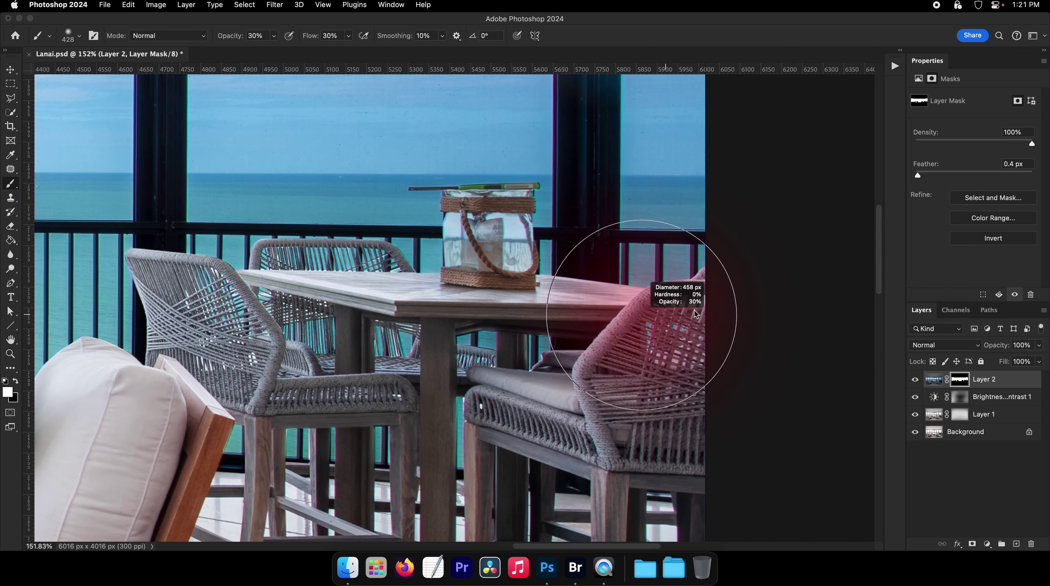
drag(661, 393, 661, 282)
drag(595, 329, 652, 328)
drag(509, 414, 546, 312)
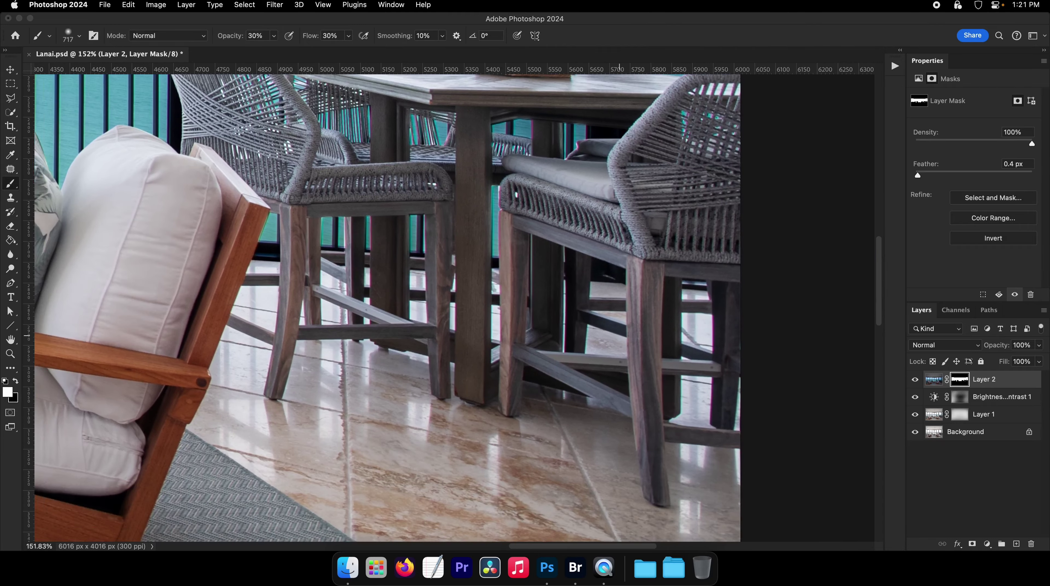
drag(526, 262, 538, 347)
key(super+s)
Step: Enlarge the soft brush to about 1106 px, blend Layer 2's mask further over the dining set and floor, and save
mouse_move(460, 261)
mouse_down()
mouse_move(370, 222)
mouse_move(567, 269)
mouse_up()
key(x)
click(405, 241)
key(x)
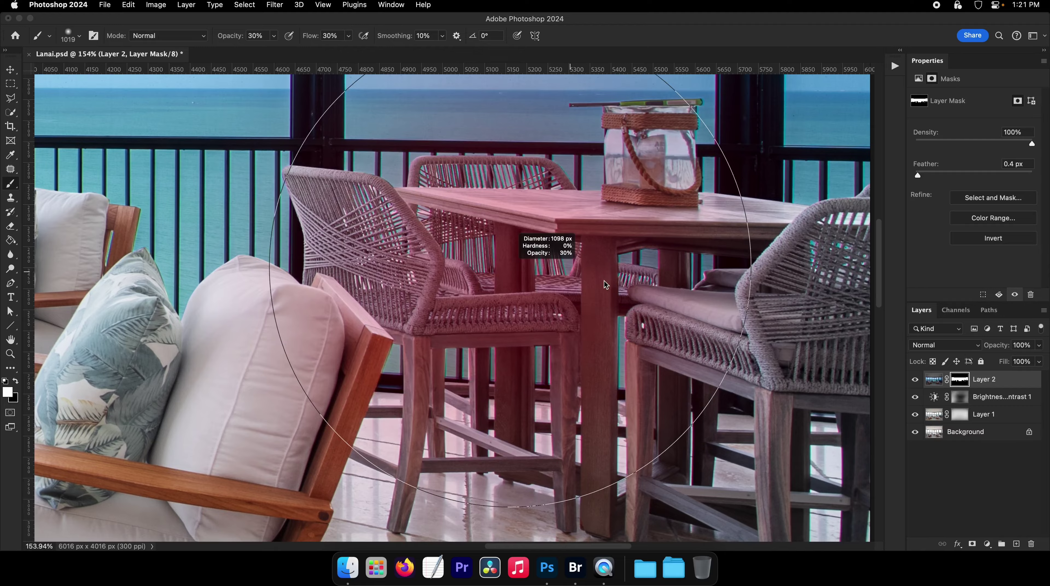
scroll(669, 283, right, 4)
mouse_move(644, 290)
mouse_down()
mouse_move(561, 296)
mouse_move(624, 314)
mouse_up()
drag(626, 320, 731, 329)
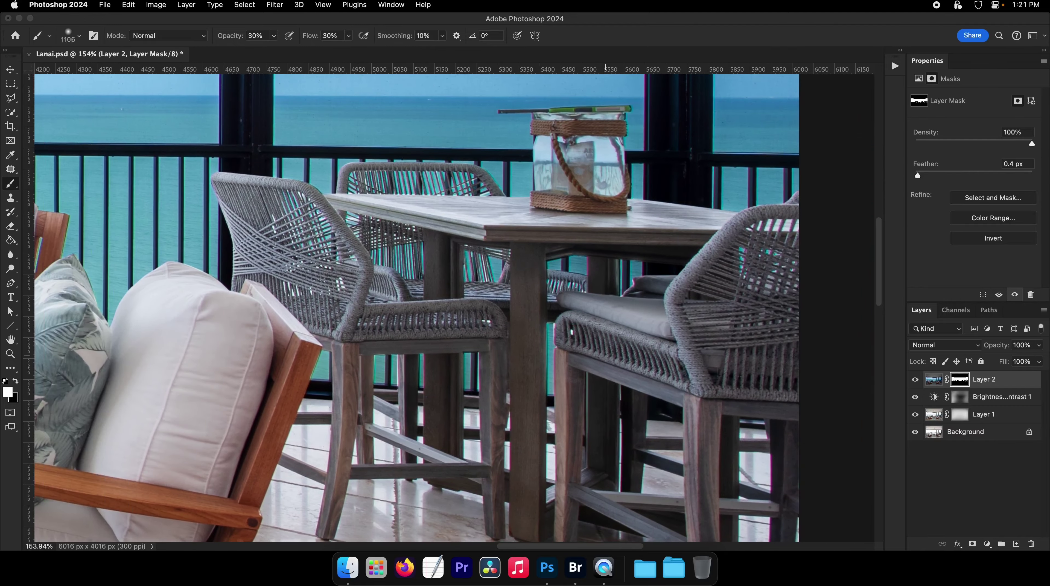
drag(515, 373, 484, 371)
drag(485, 372, 611, 380)
drag(412, 390, 602, 395)
drag(608, 396, 695, 400)
mouse_move(651, 433)
mouse_down()
mouse_move(545, 357)
mouse_move(489, 351)
mouse_move(722, 344)
mouse_up()
key(super+s)
Step: Add a Hue/Saturation adjustment above Layer 2 with saturation +49 and fill its mask with black
key(F2)
drag(713, 389, 606, 411)
key(v)
click(986, 543)
click(998, 487)
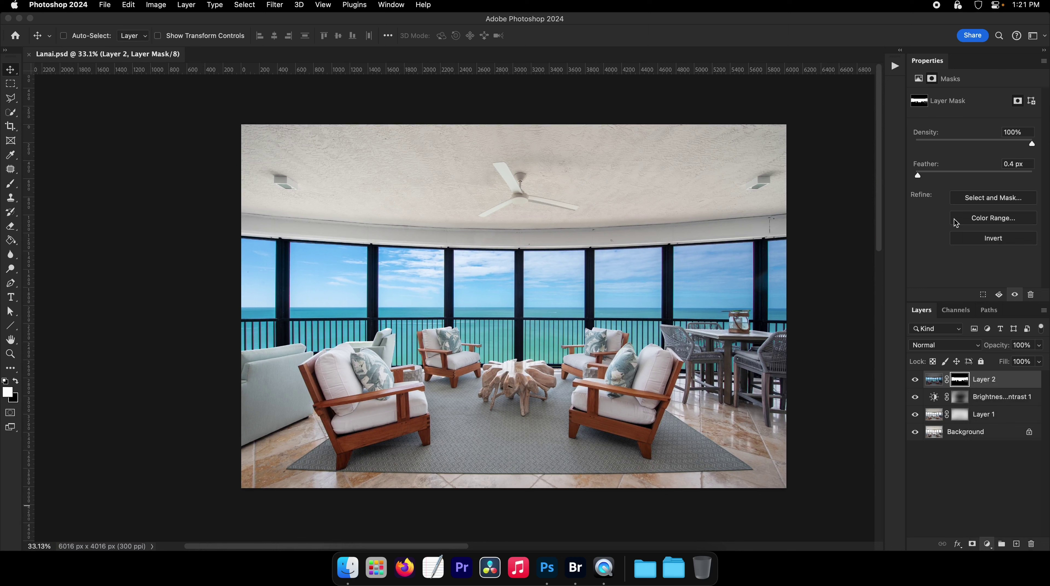
key(F2)
key(g)
key(x)
click(744, 263)
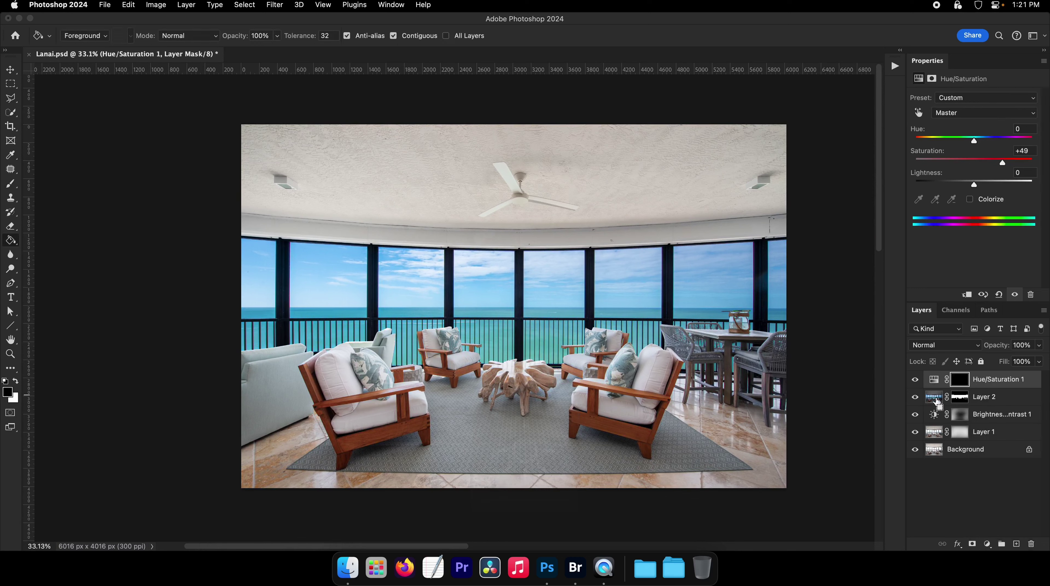
Step: Load Layer 2's mask as a selection, paint white at 30% opacity over the windows on the Hue/Saturation mask, and deselect
super+click(959, 397)
key(b)
drag(597, 312, 710, 319)
key(x)
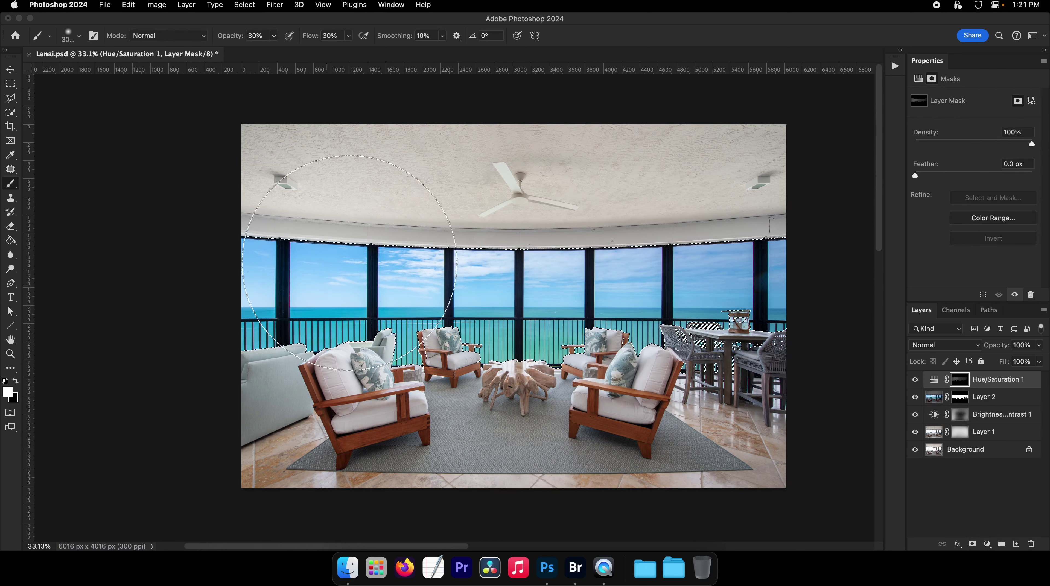
key(super+d)
scroll(661, 413, right, 3)
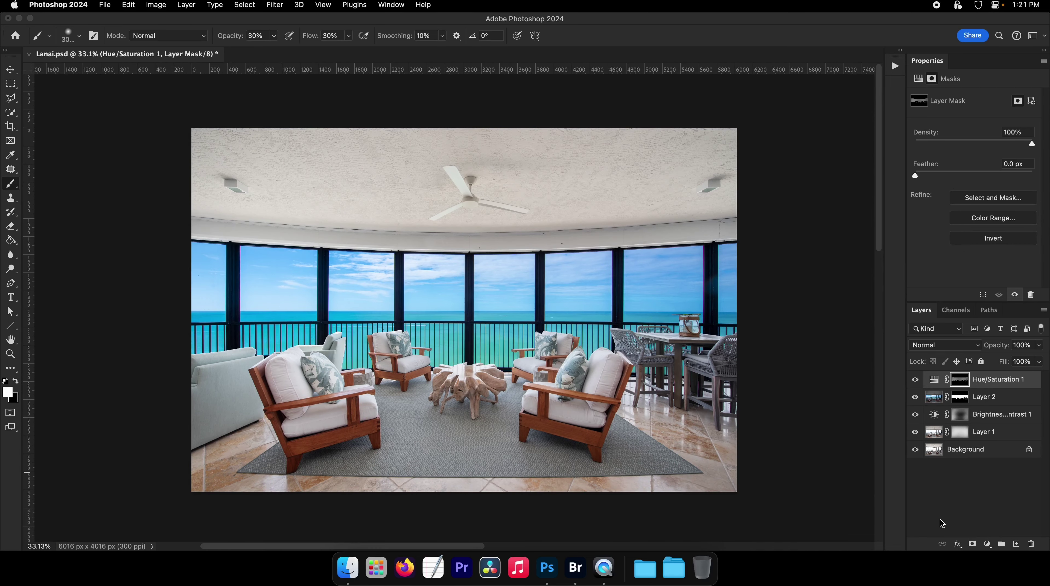
Step: Add a Brightness/Contrast adjustment on top with brightness 73 and contrast -44, and fill its mask with black
click(987, 544)
click(1004, 423)
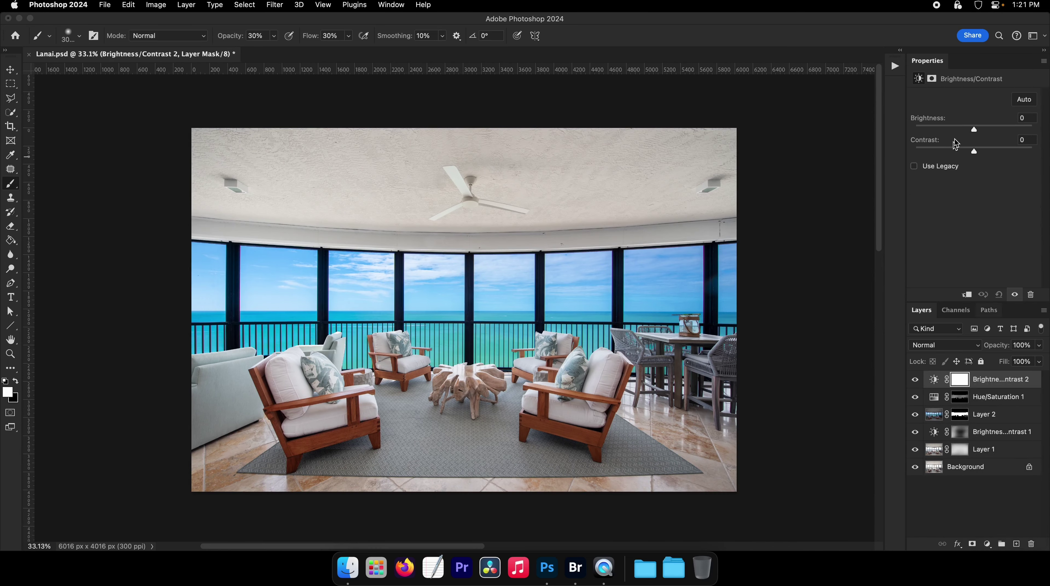
click(1001, 126)
click(922, 148)
key(g)
key(x)
click(568, 312)
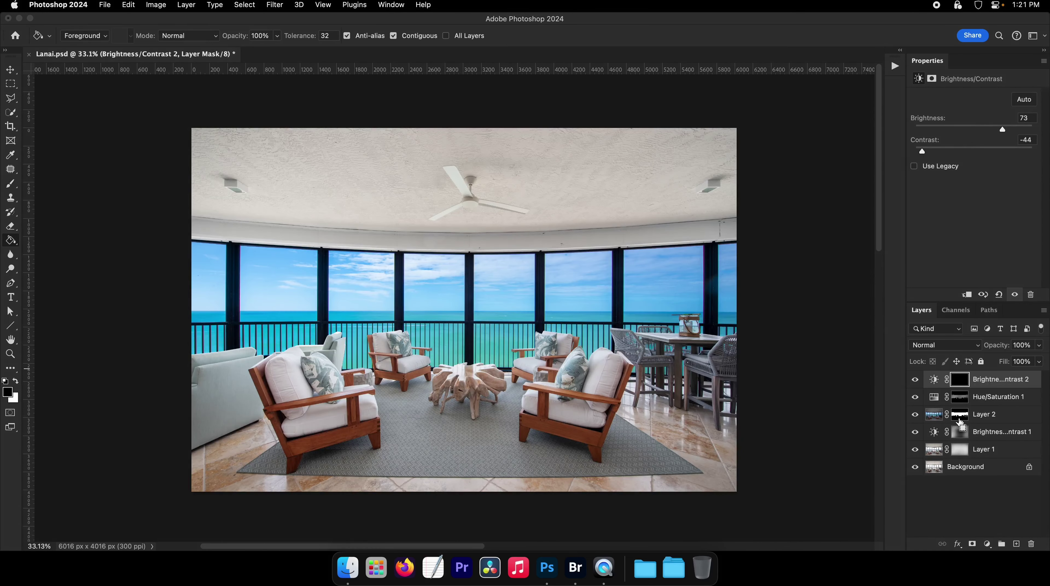
Step: Load Layer 2's mask as a selection and paint white at 30% opacity over the window views on the new Brightness/Contrast mask
super+click(959, 415)
key(b)
key(x)
drag(462, 285, 752, 290)
drag(651, 320, 655, 320)
drag(667, 376, 694, 376)
right_click(697, 288)
drag(673, 288, 652, 279)
drag(659, 319, 714, 332)
drag(520, 321, 510, 325)
drag(371, 331, 318, 331)
Step: Refine the window brightening with further soft strokes inside the selection, deselect and save the document
click(616, 325)
key(super+z)
click(665, 347)
drag(664, 346, 673, 346)
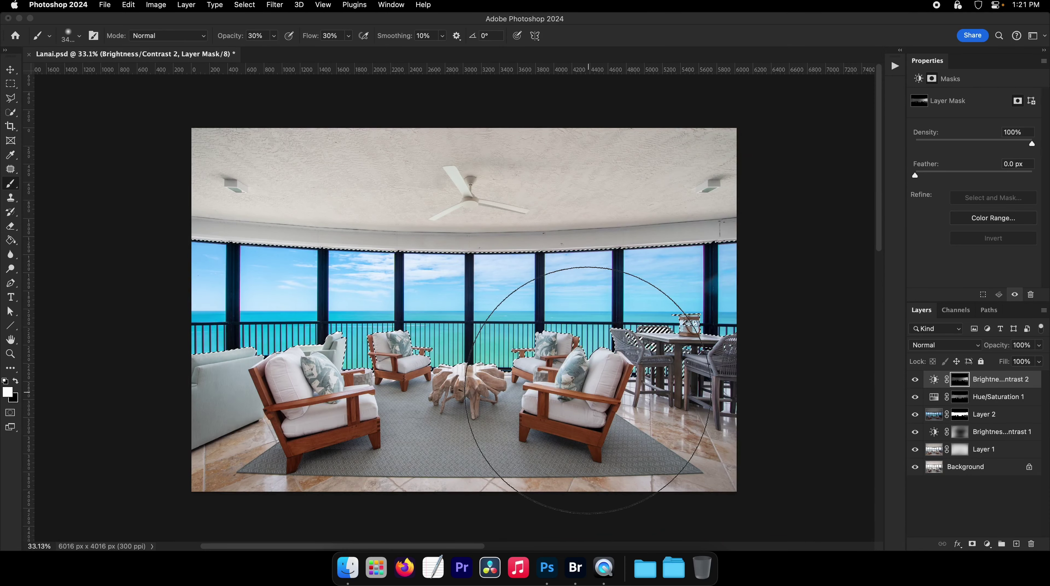
drag(366, 353, 349, 354)
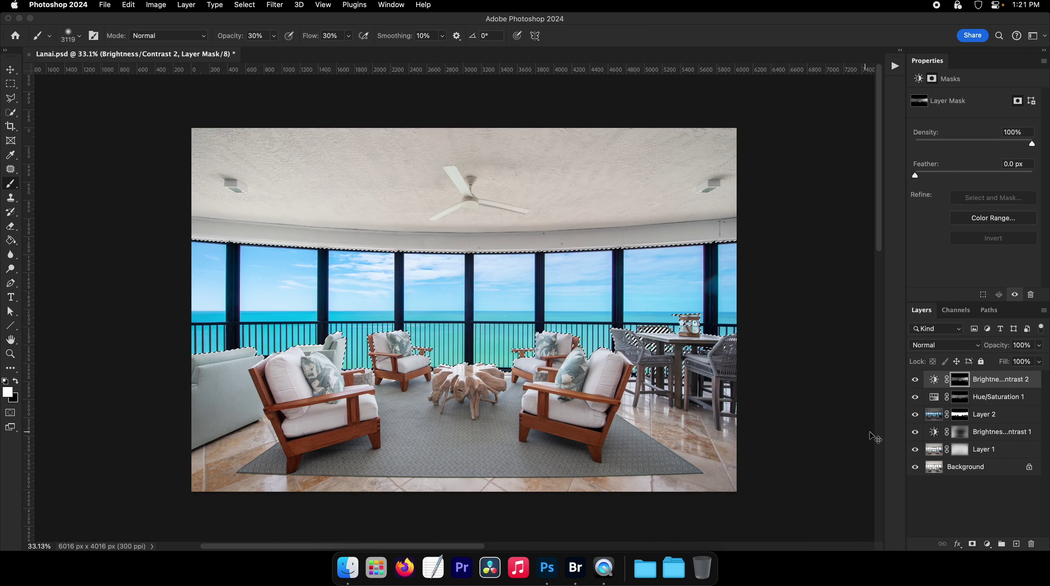
key(super+d)
key(v)
key(super+s)
key(F2)
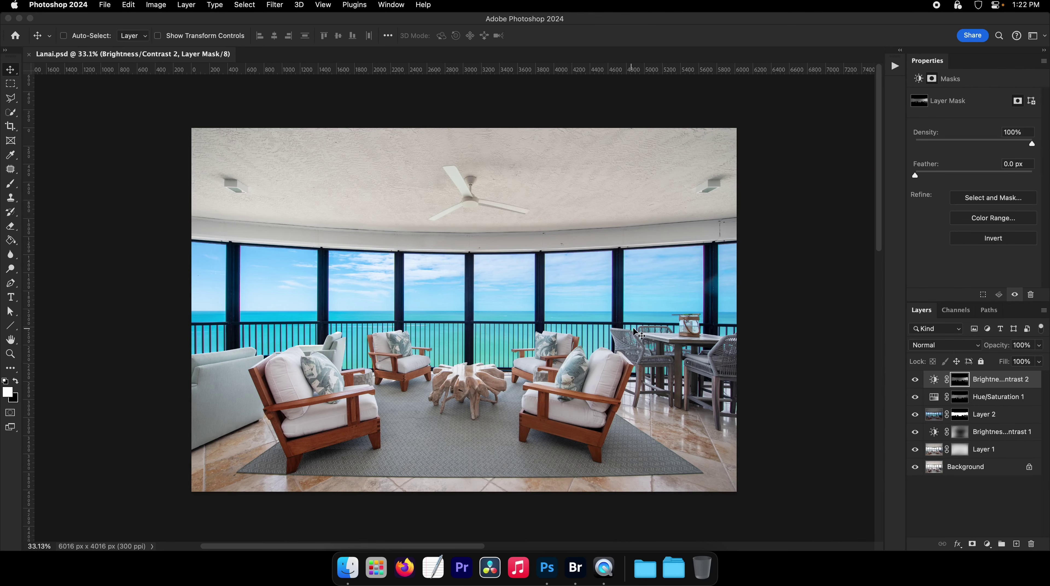
Step: Compare the blend with the Background layer shown alone, restore all layers and save the document
alt+click(915, 470)
alt+click(915, 470)
key(F2)
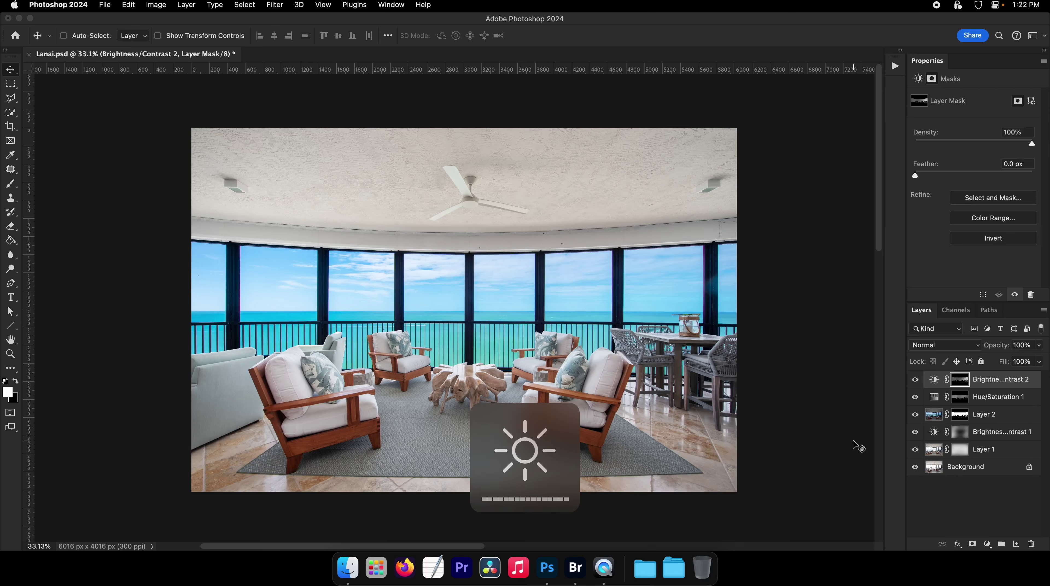
key(super+s)
Step: Inspect the windows by the dining table and compare the whole image again with only the Background visible
key(z)
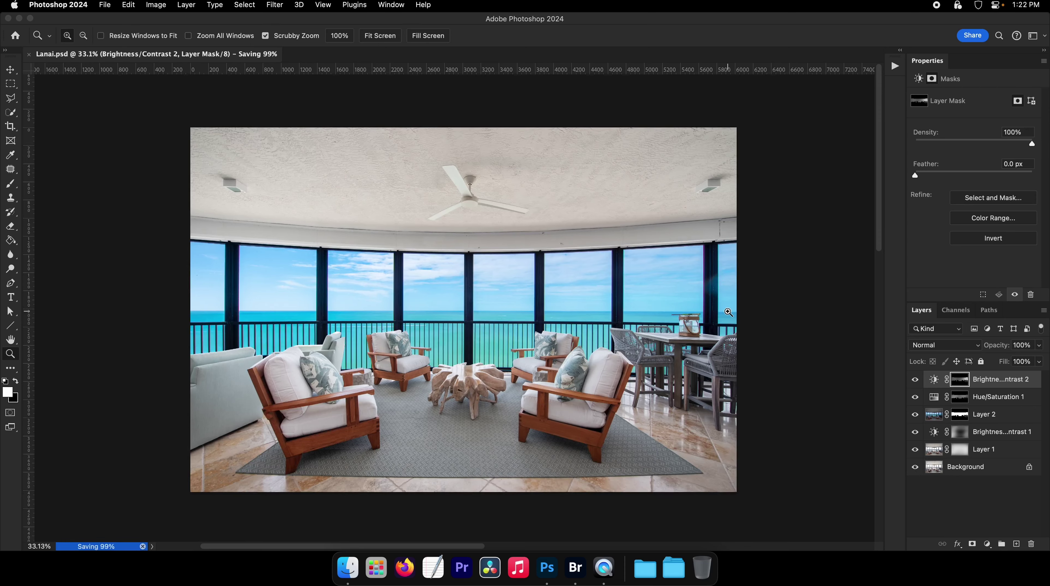
click(729, 314)
drag(730, 315, 456, 376)
key(z)
drag(443, 381, 541, 333)
key(F2)
key(v)
alt+click(915, 467)
alt+click(915, 467)
key(F2)
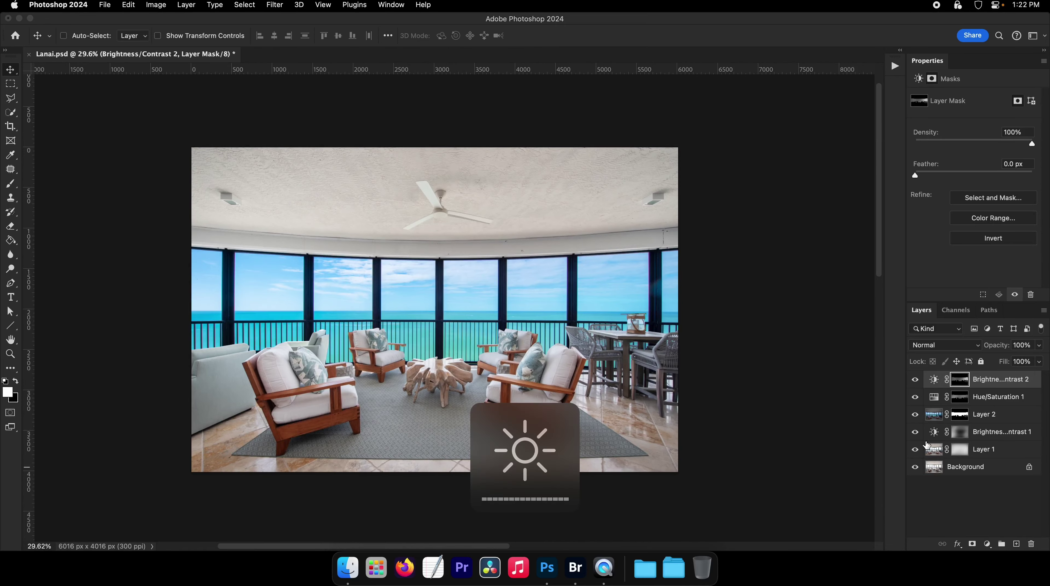
Step: Stamp all visible layers into a new merged layer at the top of the stack
key(super+alt+shift+w)
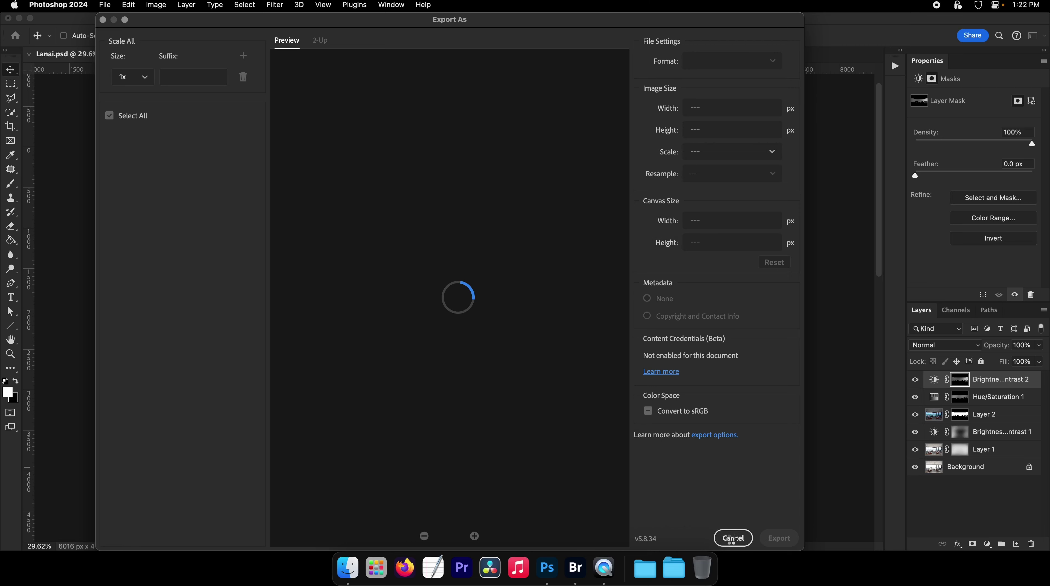
click(732, 537)
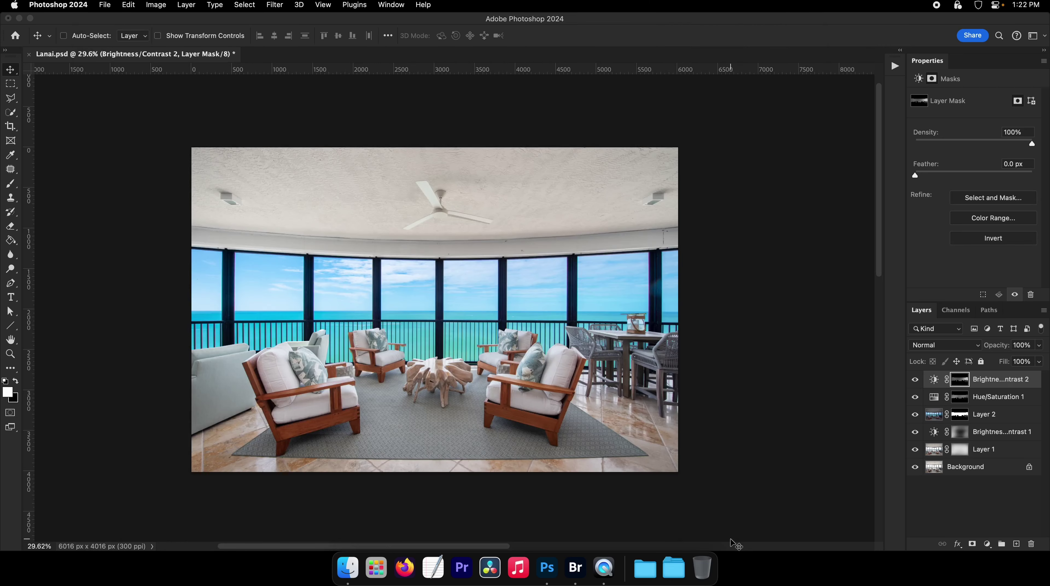
key(super+alt+shift+e)
Step: Examine the window posts near the dining table up close for colour fringing and clean edges
super+click(633, 316)
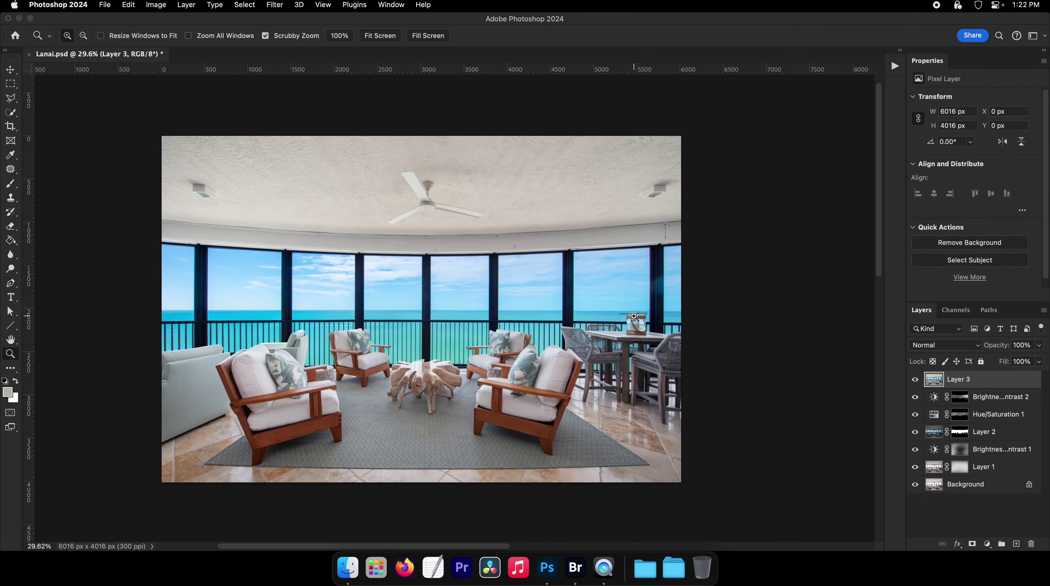
super+click(633, 316)
click(12, 98)
super+click(394, 234)
super+click(434, 258)
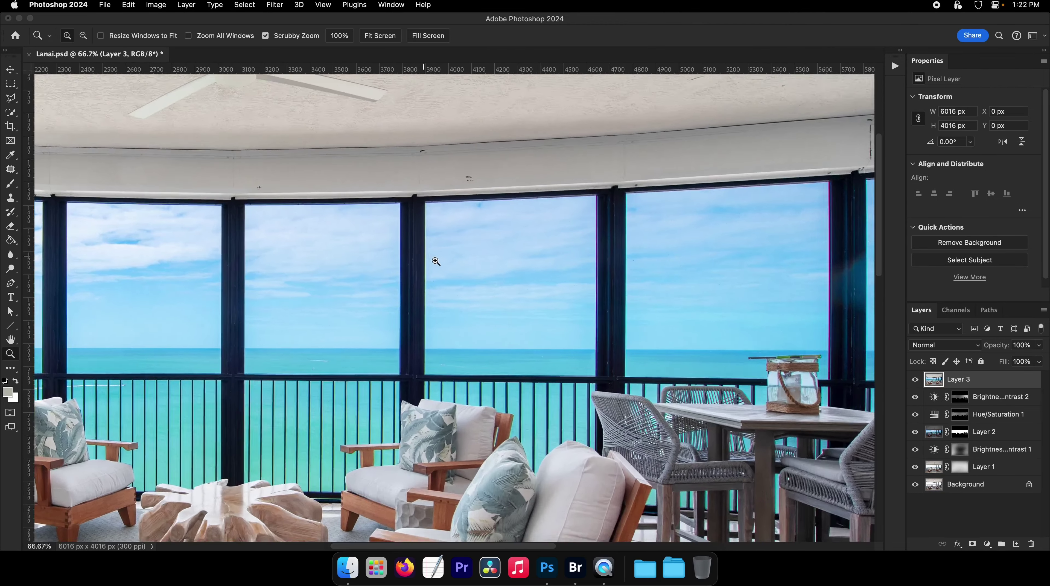
super+click(460, 249)
drag(460, 249, 316, 253)
drag(578, 281, 534, 288)
drag(687, 303, 627, 299)
key(z)
super+click(413, 213)
super+click(388, 210)
super+click(356, 181)
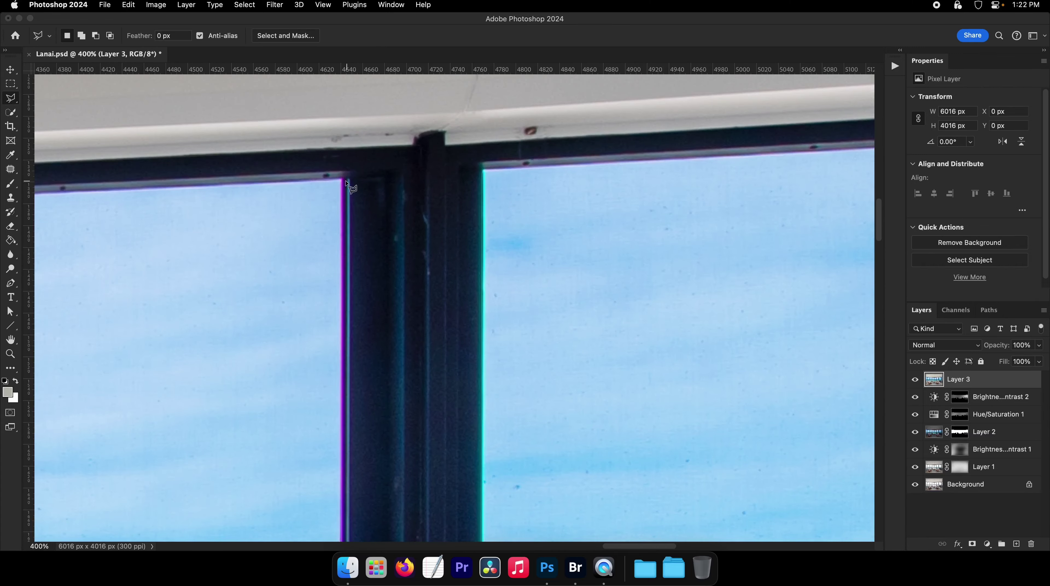
drag(377, 197, 326, 201)
drag(181, 227, 647, 244)
drag(453, 254, 110, 264)
drag(500, 269, 433, 234)
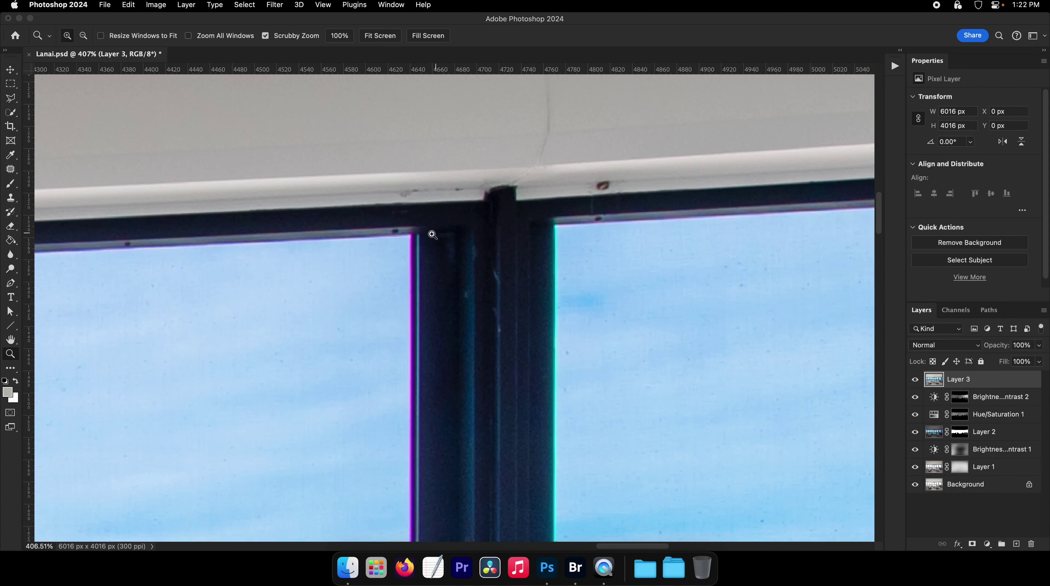
Step: Outline the post behind the left bar chair down to the railing with the Polygonal Lasso and copy it to a new layer
click(11, 97)
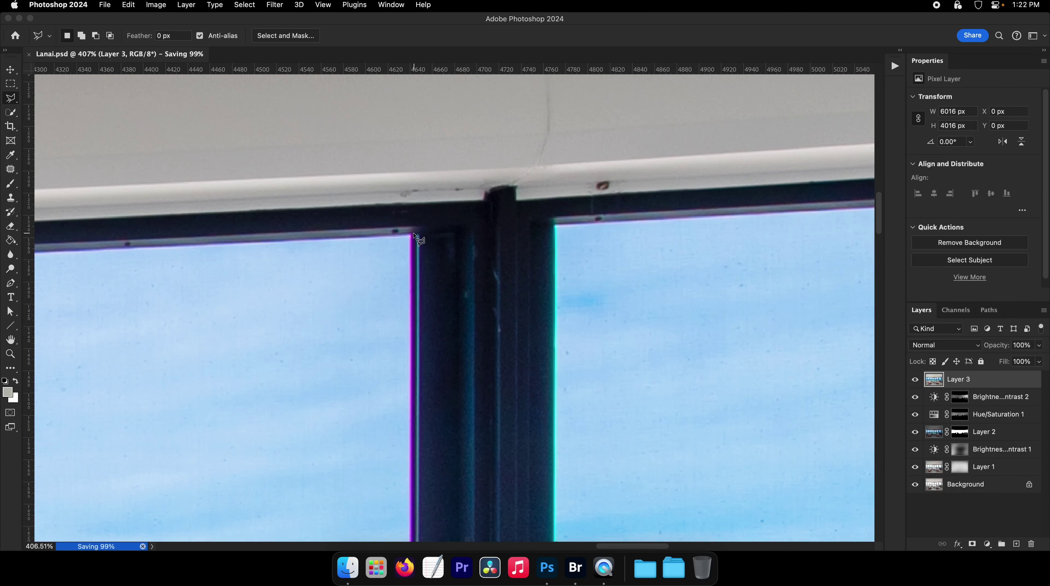
click(554, 226)
scroll(560, 205, down, 10)
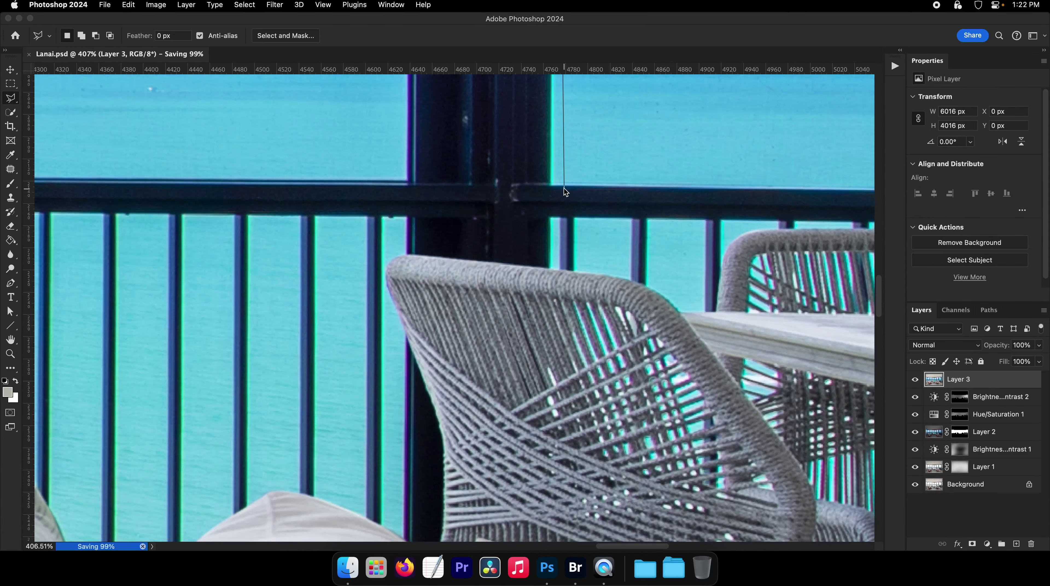
click(550, 183)
double_click(406, 185)
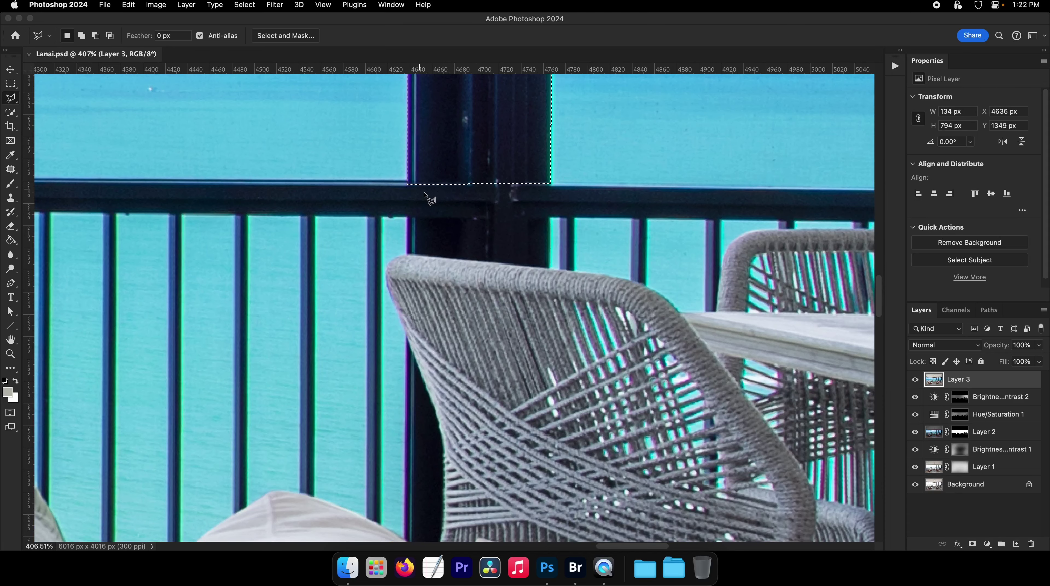
key(super+c)
key(super+v)
Step: Move the copied post over the flared window post behind the jar, near the image's right edge
key(z)
drag(495, 218, 471, 214)
drag(591, 90, 388, 328)
key(v)
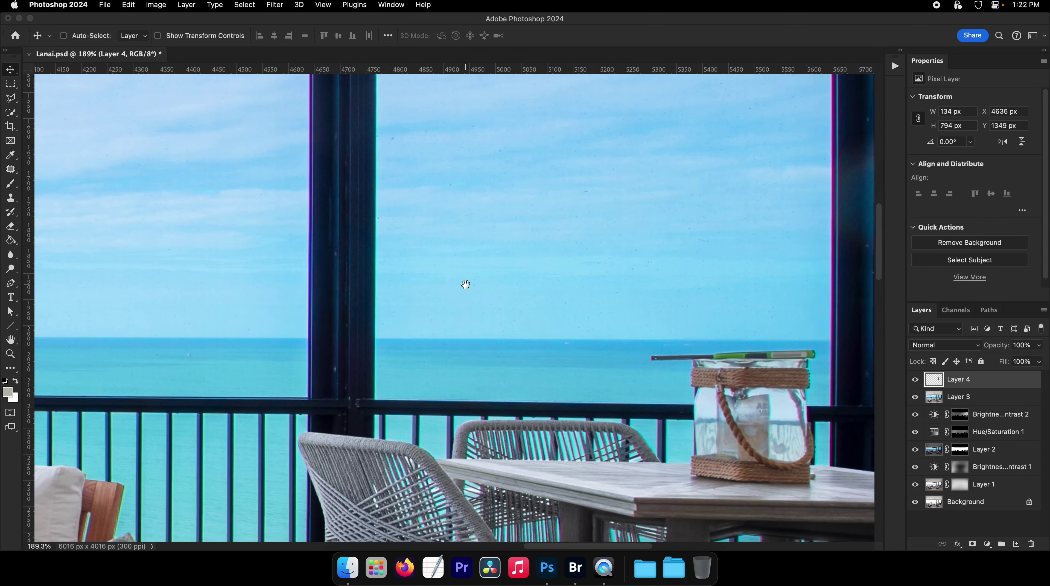
drag(465, 284, 370, 348)
drag(370, 348, 352, 310)
drag(305, 266, 718, 245)
scroll(567, 341, right, 5)
scroll(567, 342, down, 2)
drag(567, 342, 595, 318)
key(v)
drag(481, 341, 484, 344)
Step: Scale the copied post to about 125% width and stretch its height to span from the upper window frame to the railing
key(z)
key(super+t)
drag(579, 376, 586, 418)
scroll(591, 329, up, 5)
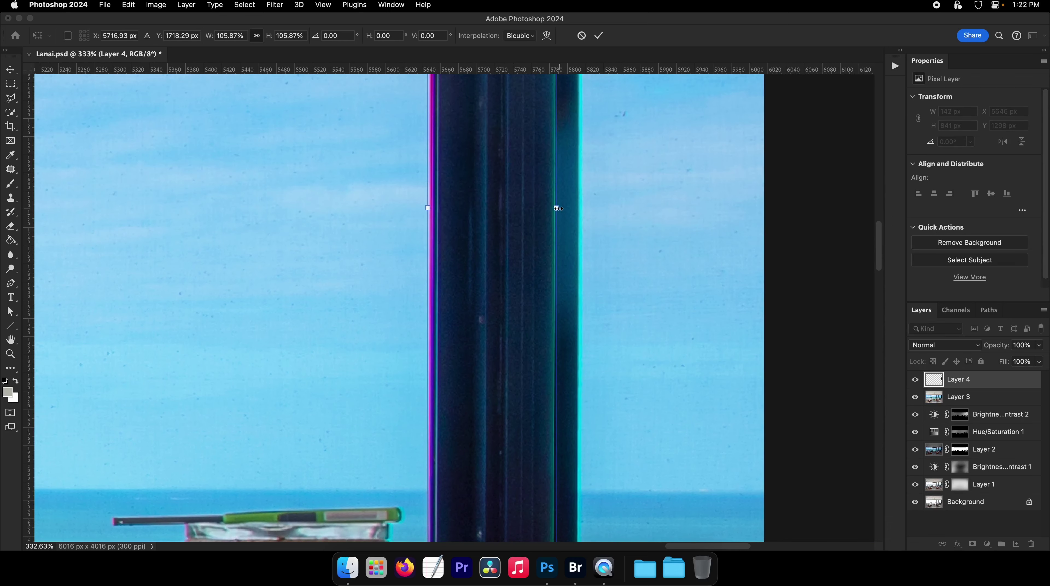
drag(556, 207, 579, 210)
scroll(527, 389, down, 6)
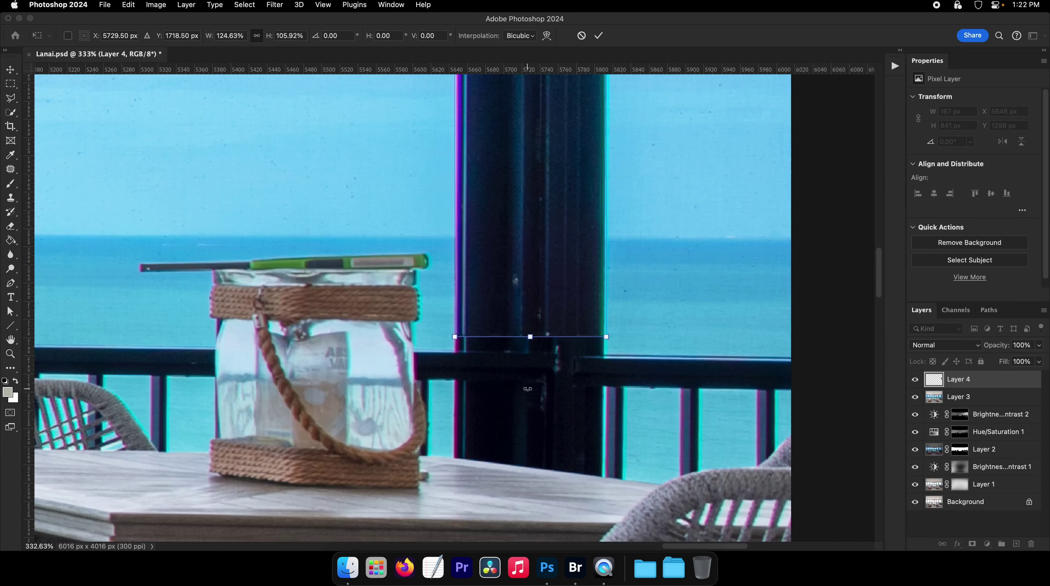
drag(533, 338, 532, 347)
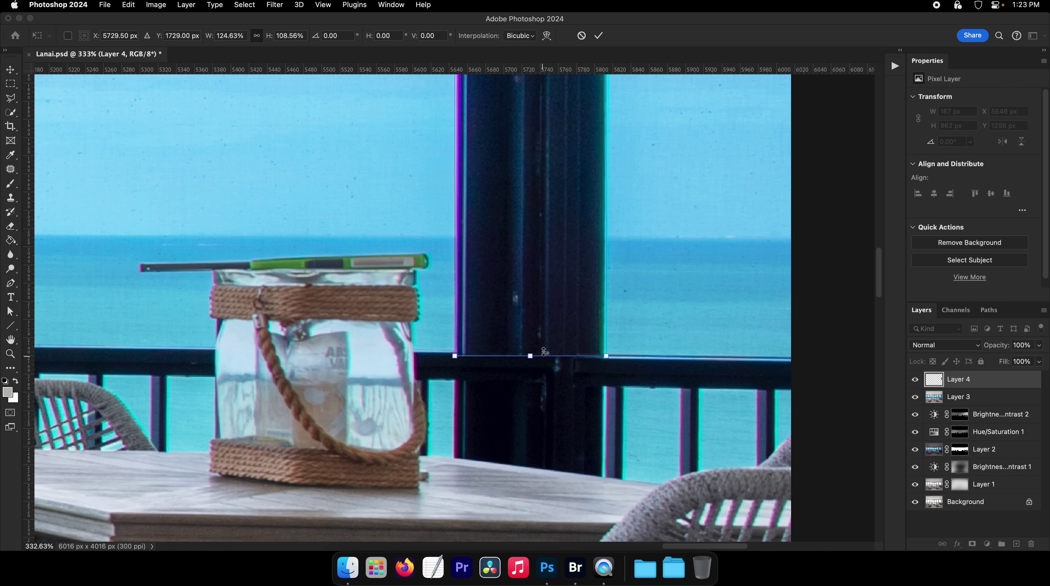
scroll(543, 355, up, 15)
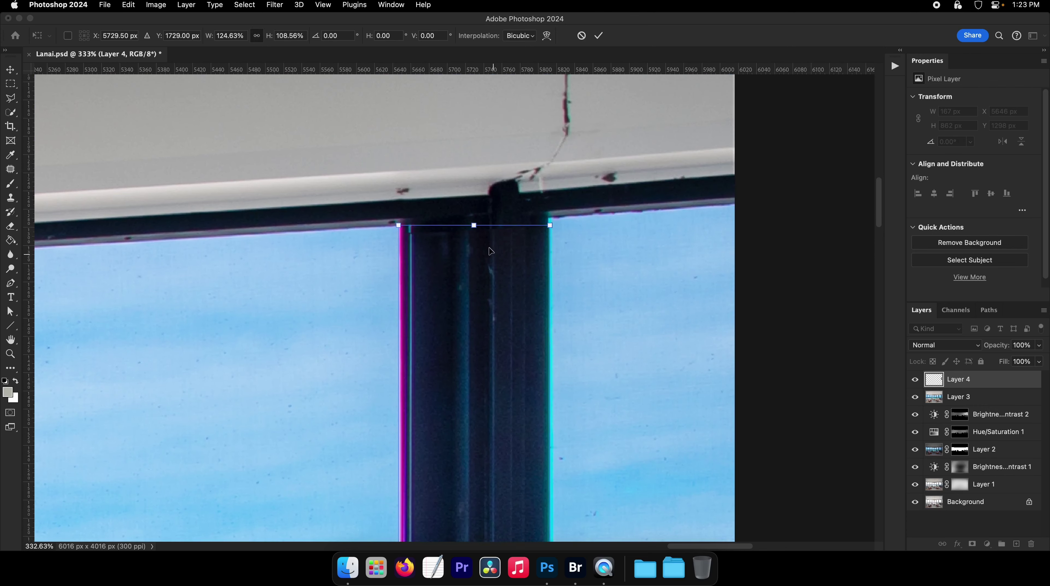
Step: Select the frame area above the right post with the Polygonal Lasso and trim the copied post's overlap there
click(11, 98)
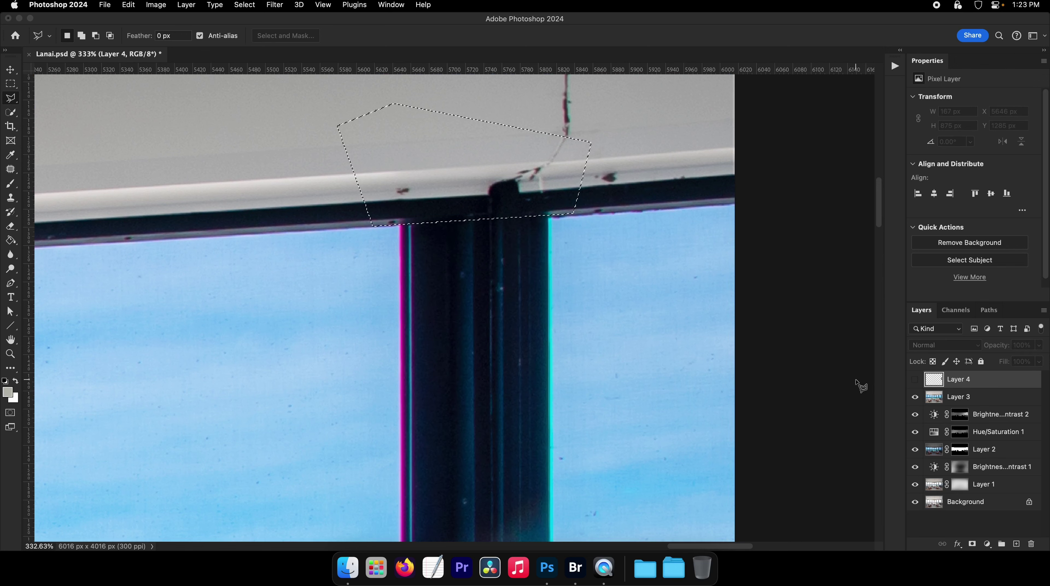
click(916, 380)
Step: Outline the railing beside the jar with the Polygonal Lasso, delete the copied post's overlap with it and deselect
scroll(604, 256, down, 15)
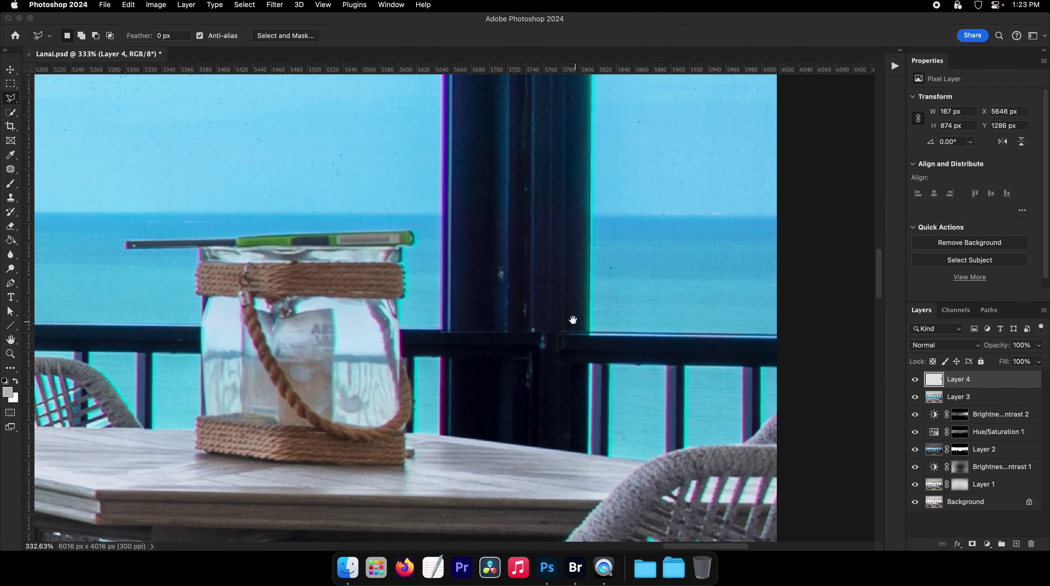
drag(573, 320, 553, 312)
super+click(553, 311)
click(915, 379)
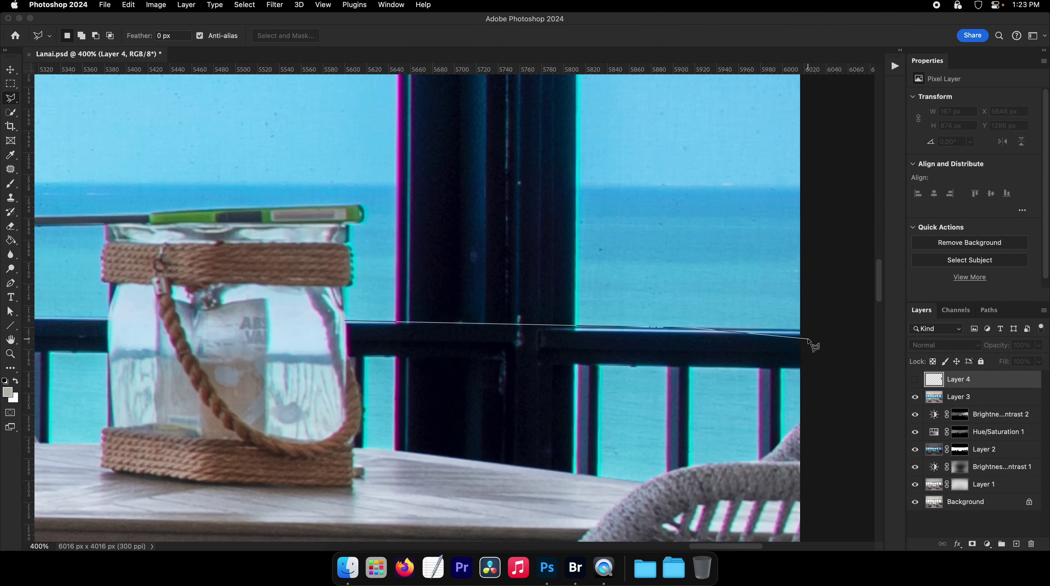
double_click(326, 440)
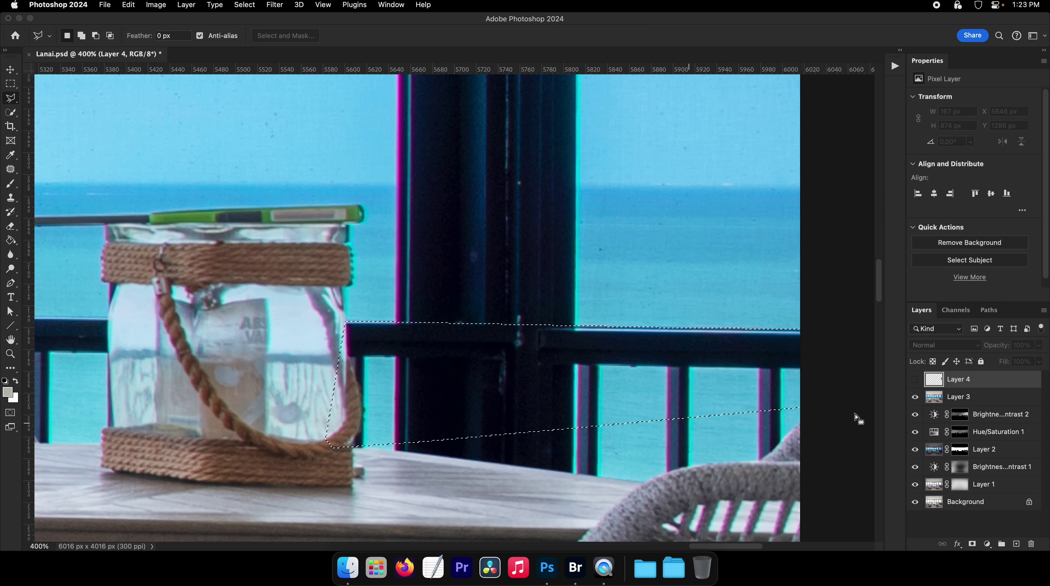
click(914, 379)
key(BackSpace)
key(super+d)
Step: Adjust the copied post layer with Brightness/Contrast to blend it with the surrounding window frame
key(z)
mouse_move(557, 404)
mouse_down()
mouse_move(509, 368)
mouse_move(489, 367)
mouse_up()
key(F2)
key(z)
double_click(571, 285)
drag(436, 216, 417, 215)
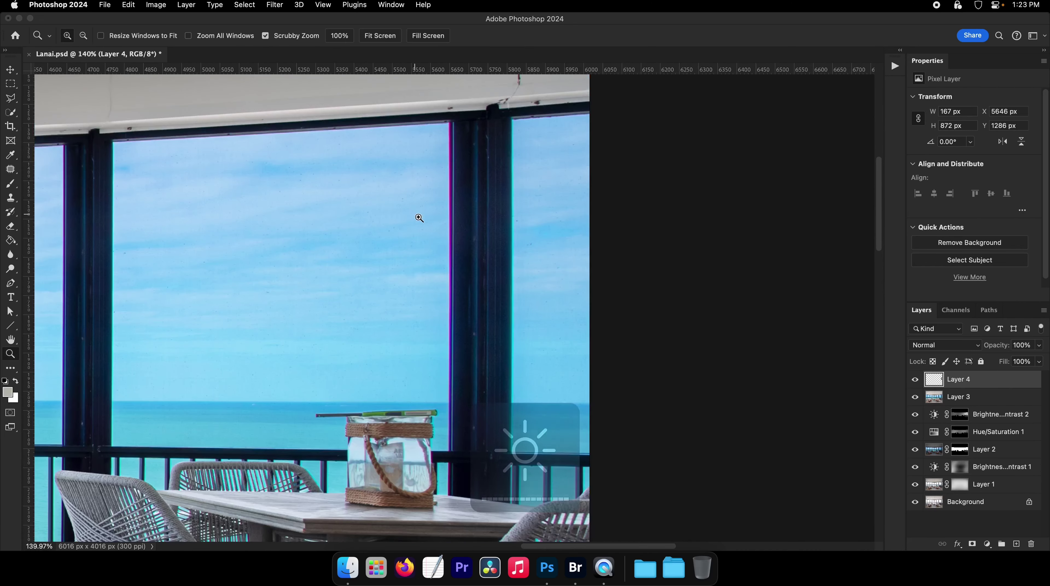
scroll(417, 216, right, 2)
click(157, 4)
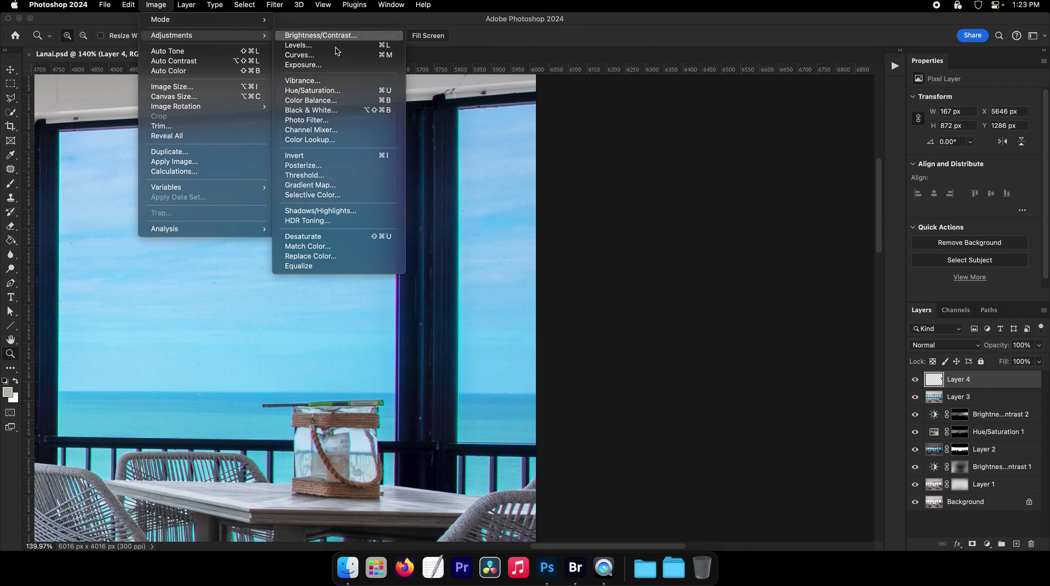
click(279, 38)
drag(537, 156, 674, 184)
drag(630, 213, 651, 239)
click(734, 204)
Step: Compare the image with the copied post layer hidden and shown, then save the document
key(z)
drag(532, 252, 497, 252)
drag(498, 312, 532, 316)
key(v)
click(915, 379)
click(914, 379)
key(z)
drag(604, 300, 739, 279)
key(v)
key(z)
key(super+s)
Step: Add a new empty layer at the top of the stack for retouching the fringed edges of the right dining chair
drag(595, 302, 447, 274)
drag(447, 274, 473, 277)
drag(644, 314, 417, 284)
drag(556, 298, 469, 264)
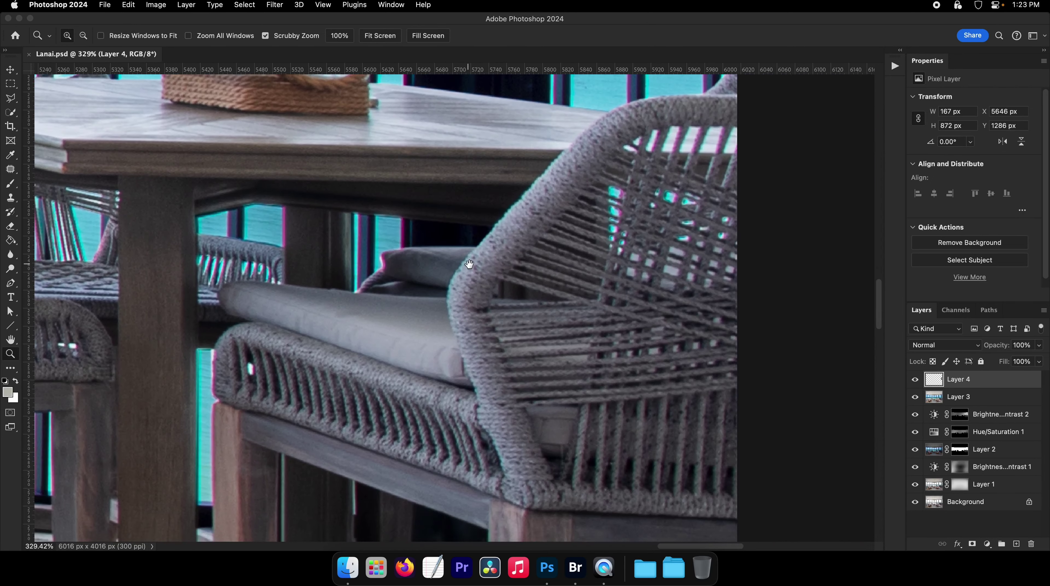
scroll(469, 264, down, 3)
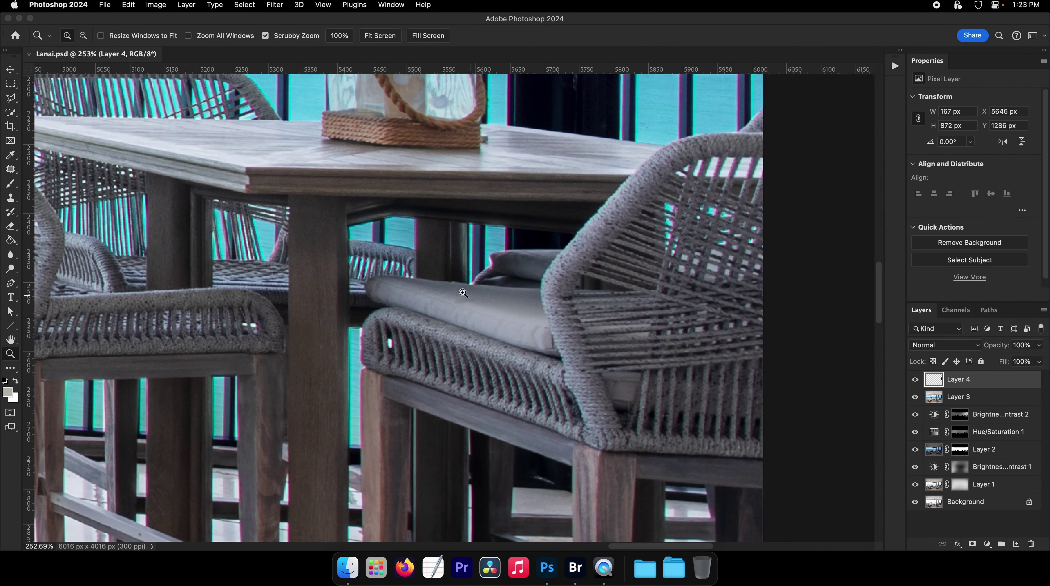
scroll(463, 293, left, 2)
scroll(462, 287, up, 8)
key(v)
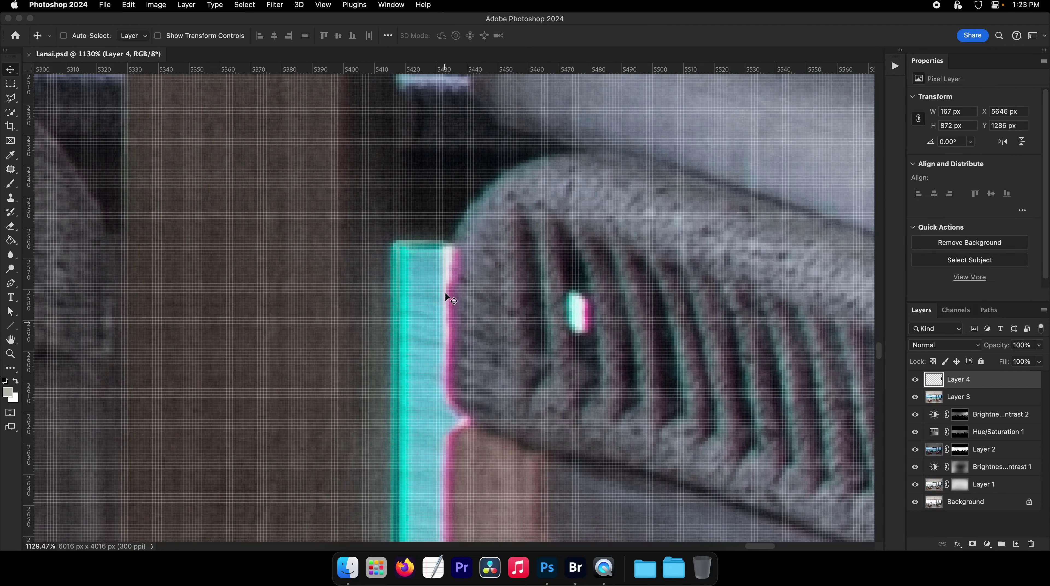
key(b)
right_click(434, 312)
key(Escape)
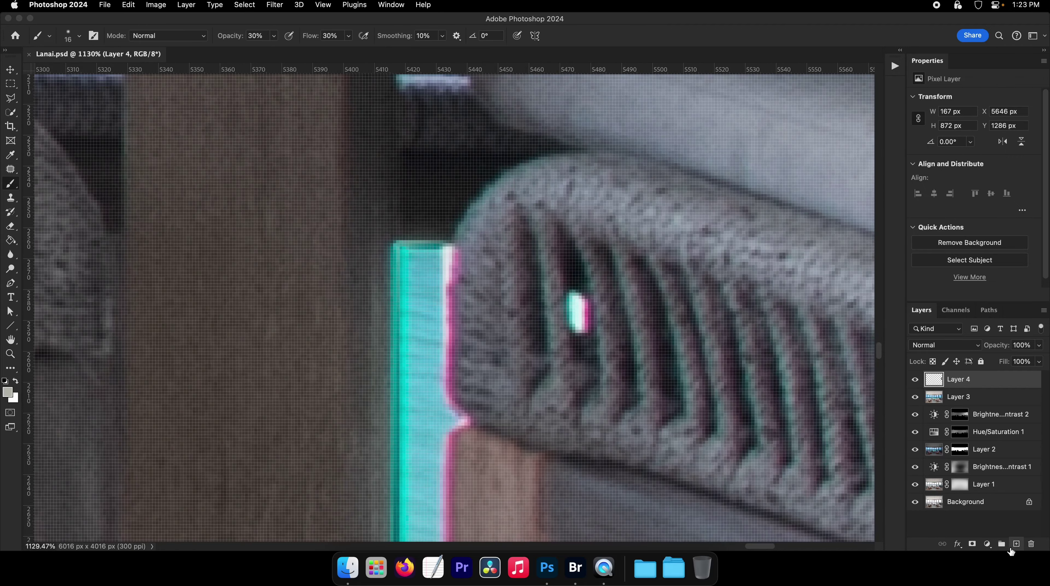
key(v)
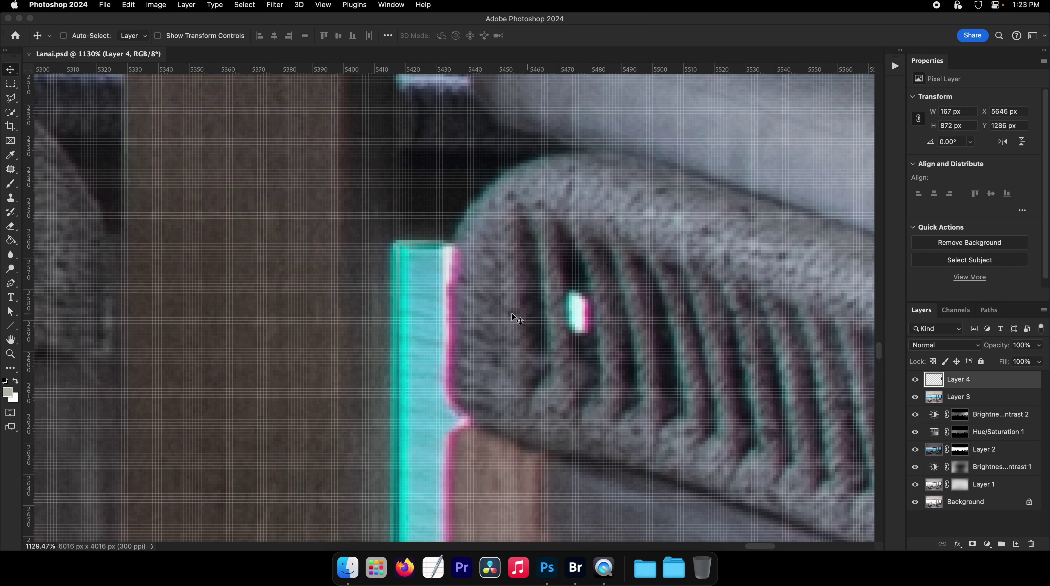
key(b)
click(1016, 544)
Step: Paint sampled sea blue with a 3 px brush at 100% opacity over the chair's white edge and the bright spot in its weave
right_click(507, 292)
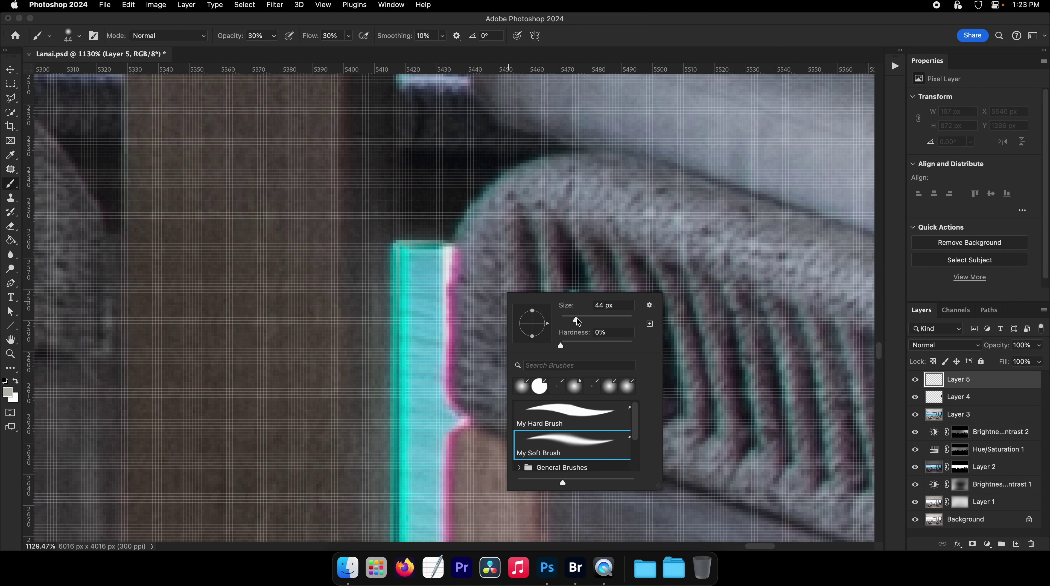
key(Escape)
drag(427, 279, 352, 279)
right_click(429, 283)
double_click(490, 399)
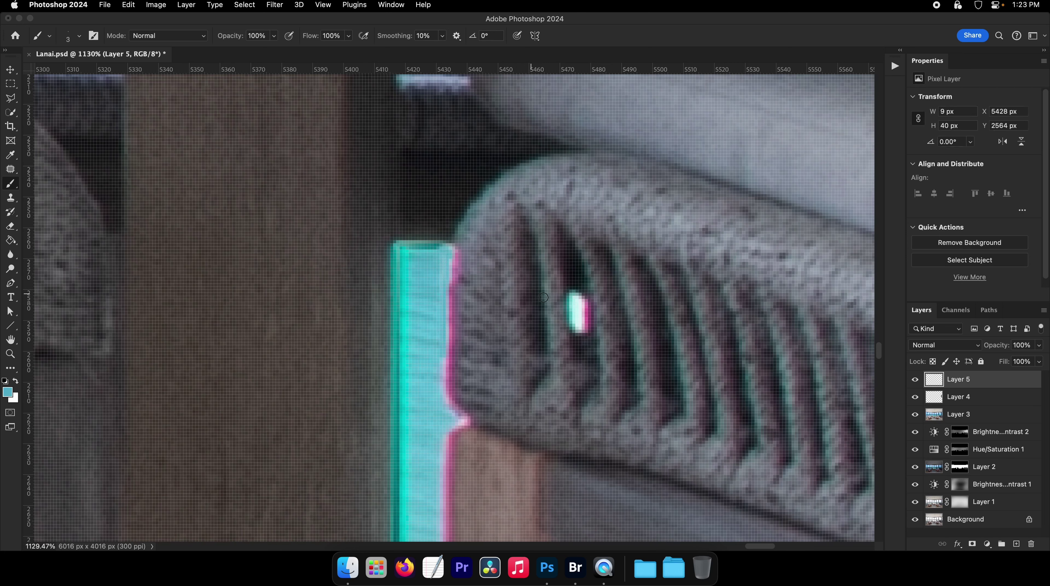
drag(581, 308, 581, 319)
Step: Examine the woven dining chairs and the left seating area for remaining bright spots and colour fringes
drag(548, 320, 435, 247)
mouse_move(397, 291)
mouse_down()
mouse_move(475, 298)
mouse_move(537, 262)
mouse_up()
scroll(469, 254, up, 3)
scroll(441, 255, down, 5)
scroll(475, 258, up, 5)
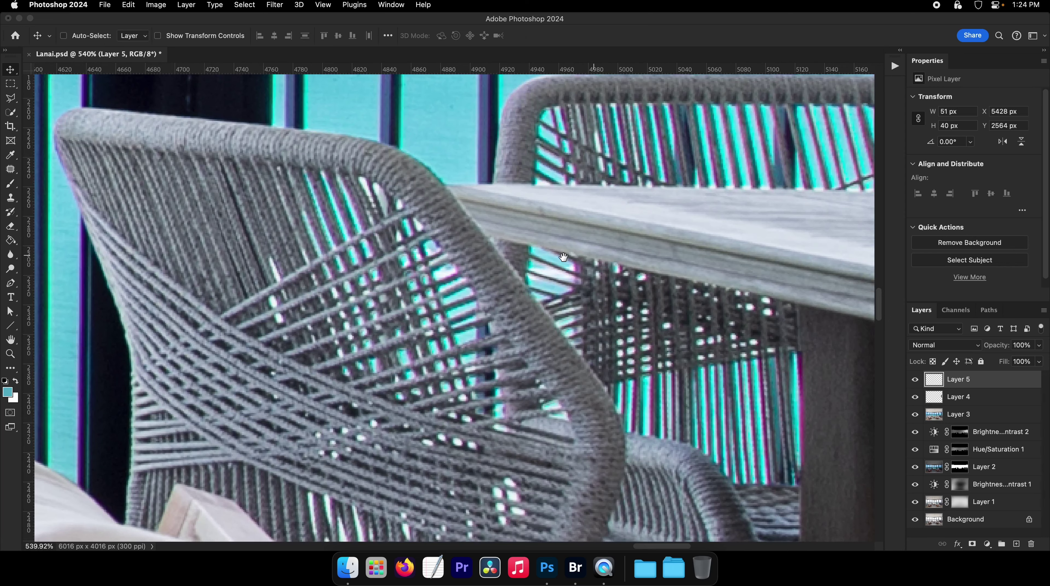
drag(669, 252, 366, 258)
scroll(459, 286, down, 3)
mouse_move(595, 303)
mouse_down()
mouse_move(394, 305)
mouse_move(600, 302)
mouse_up()
scroll(462, 312, left, 15)
drag(396, 315, 740, 312)
drag(556, 310, 433, 311)
Step: Stamp all visible layers, including the chair retouching, into a new layer at the top of the stack
key(b)
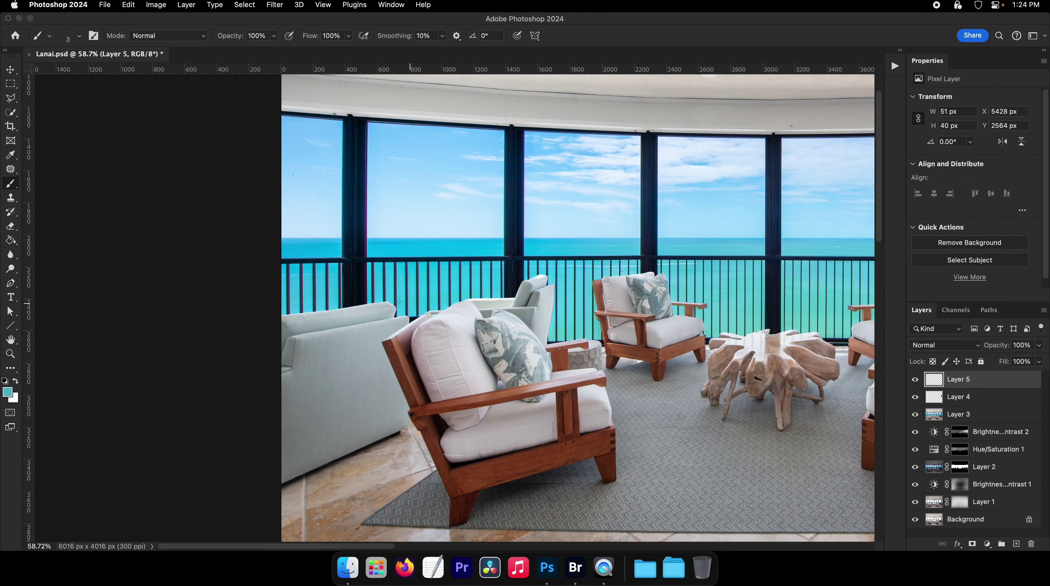
right_click(653, 317)
double_click(704, 475)
key(F2)
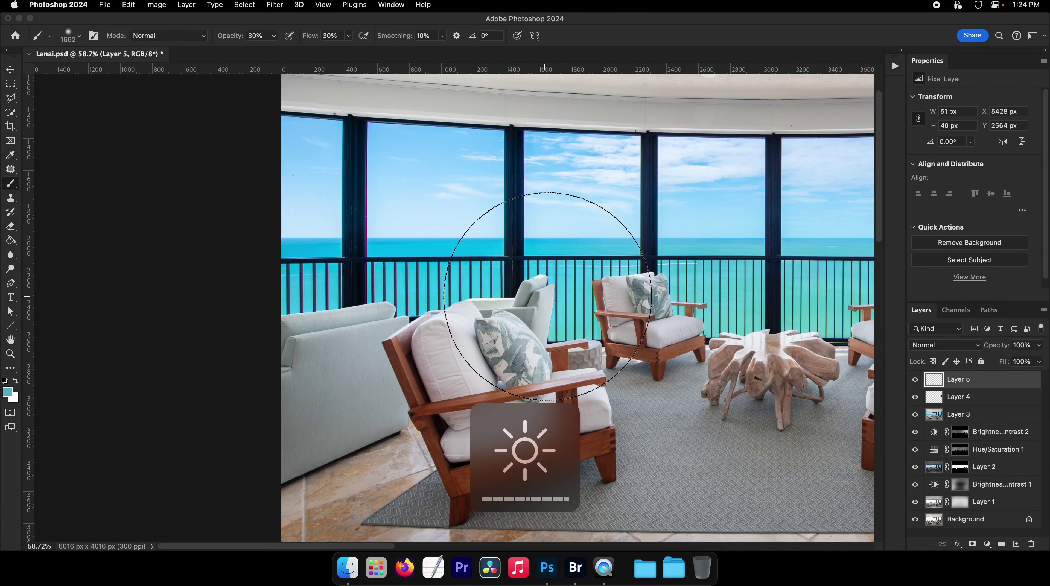
drag(550, 296, 500, 296)
drag(701, 305, 532, 311)
key(v)
scroll(606, 319, right, 3)
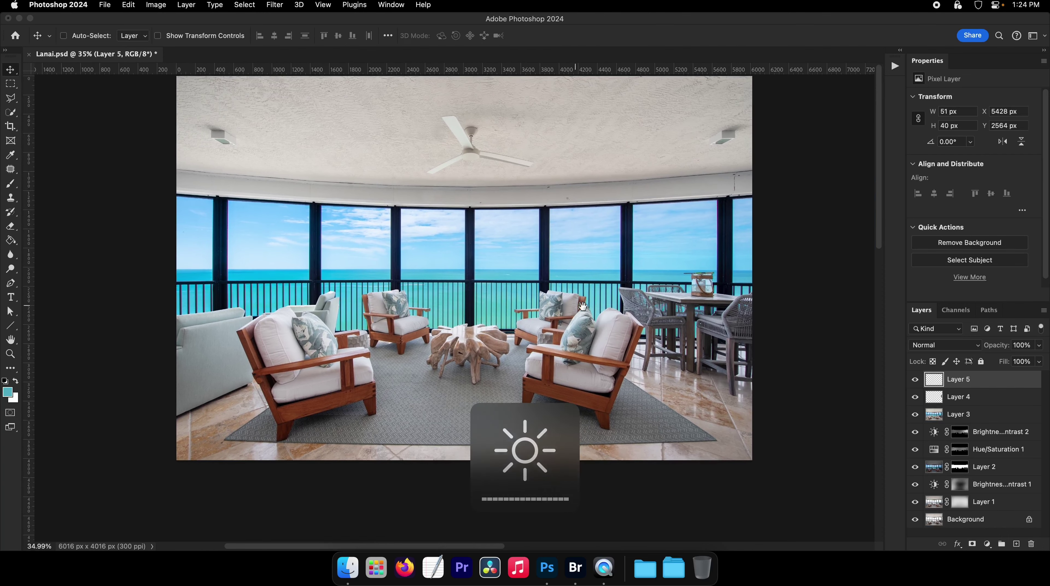
key(super+alt+shift+e)
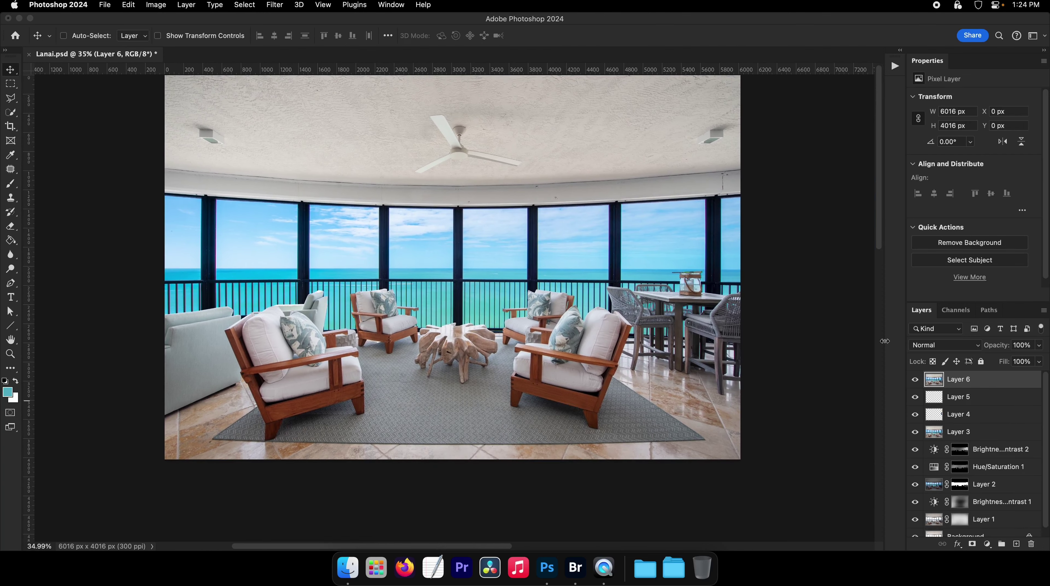
Step: Add a Brightness/Contrast adjustment layer with brightness -31 and contrast 95
scroll(452, 287, up, 2)
click(987, 543)
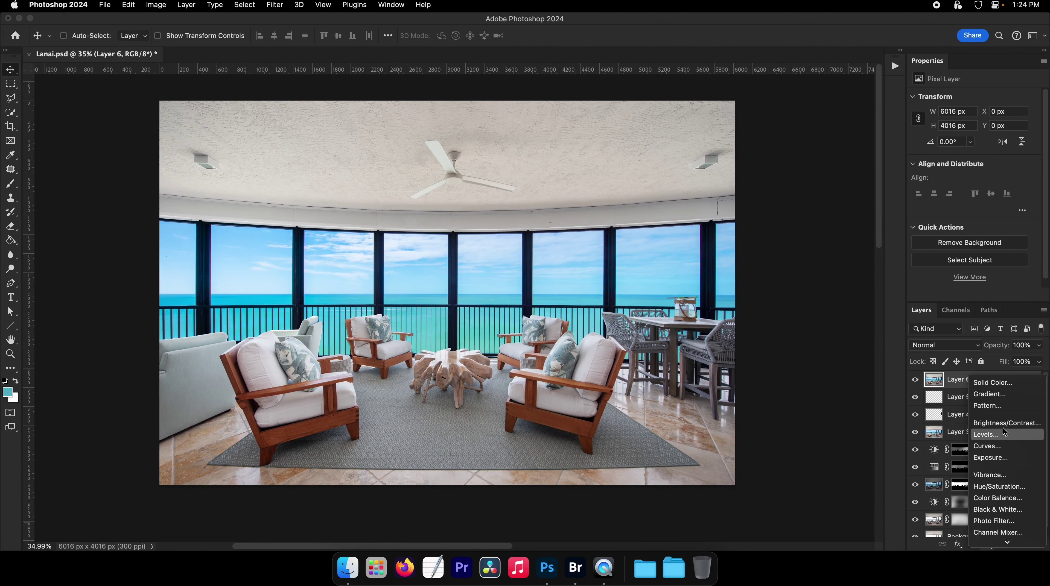
click(1005, 422)
mouse_move(973, 129)
mouse_down()
mouse_move(962, 130)
mouse_move(1031, 151)
mouse_up()
Step: Fill the adjustment's mask with black and paint white across the upper room with a 3327 px soft brush at 30% opacity
key(g)
key(x)
click(523, 246)
key(b)
key(x)
mouse_move(504, 236)
ctrl+alt+mouse_down()
mouse_move(673, 236)
mouse_move(616, 236)
ctrl+alt+mouse_up()
mouse_move(67, 203)
mouse_down()
mouse_move(703, 269)
mouse_move(258, 457)
mouse_move(621, 211)
mouse_move(423, 282)
mouse_up()
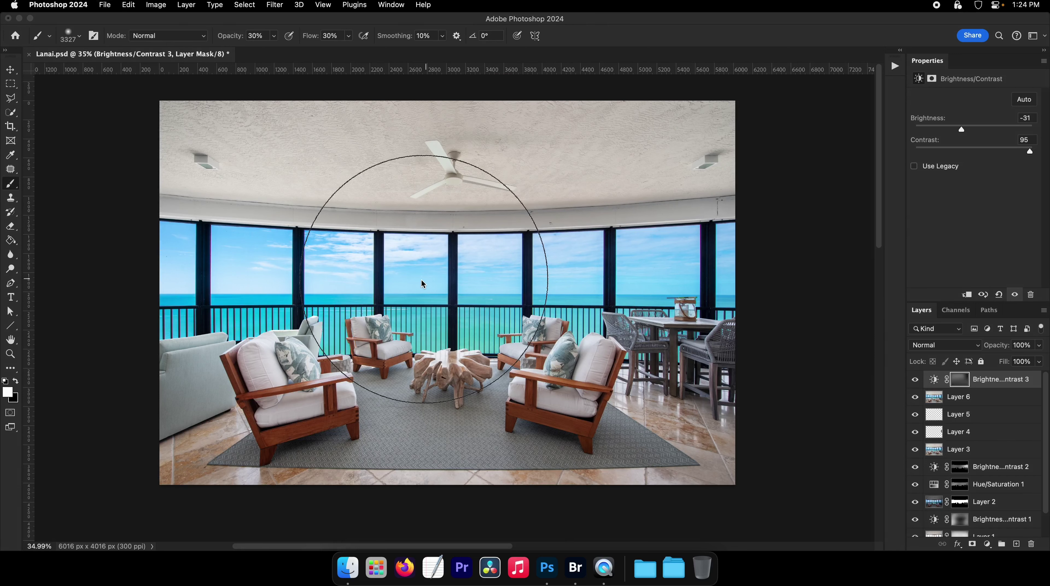
key(F2)
key(x)
key(v)
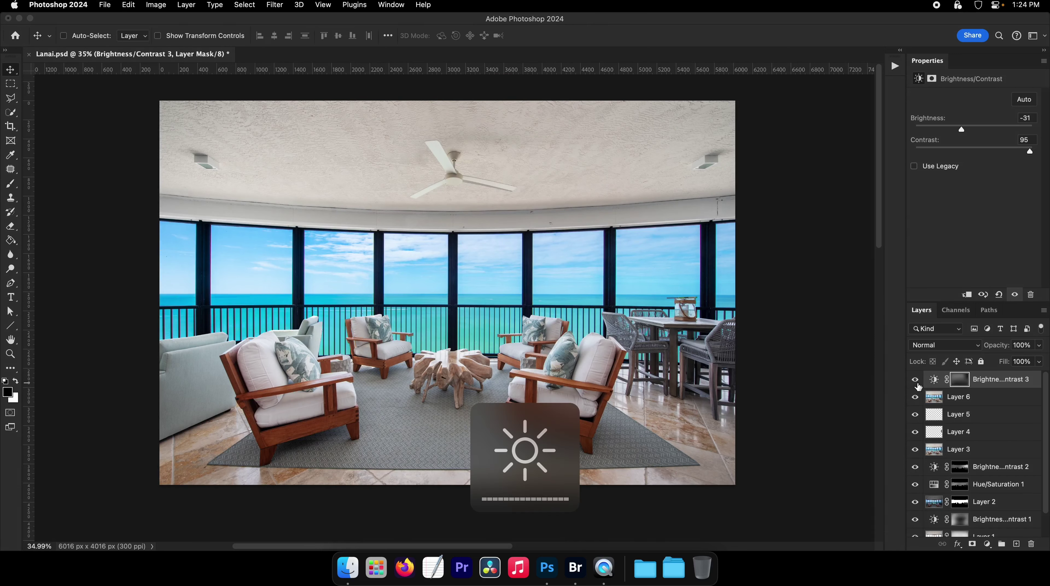
Step: Stamp all visible layers into a new top layer and heal the dark mark on the white beam right of the fan
key(super+alt+shift+e)
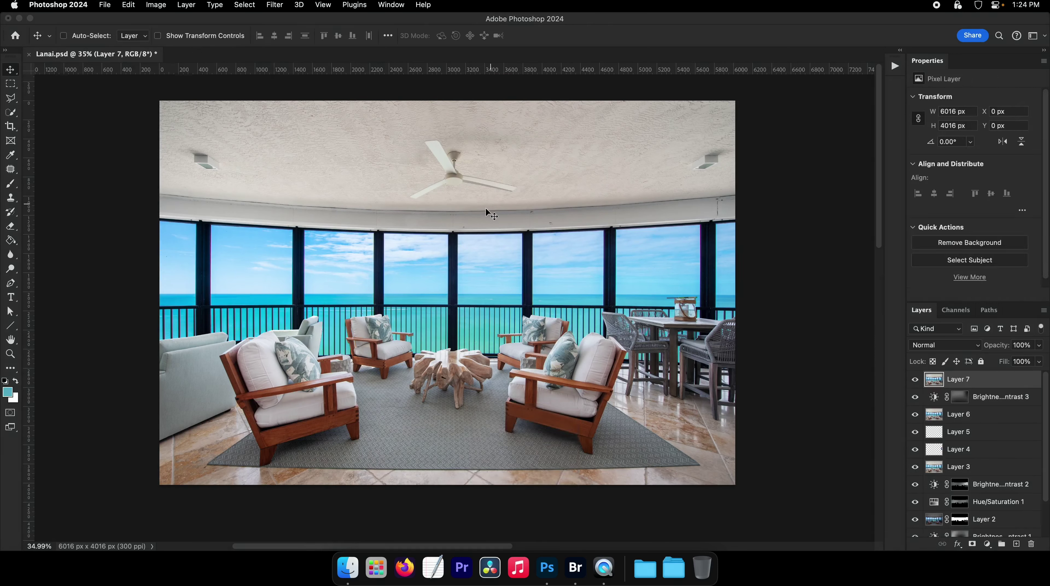
drag(11, 168, 41, 168)
key(super+space)
drag(246, 228, 335, 236)
scroll(336, 238, right, 10)
scroll(404, 242, right, 5)
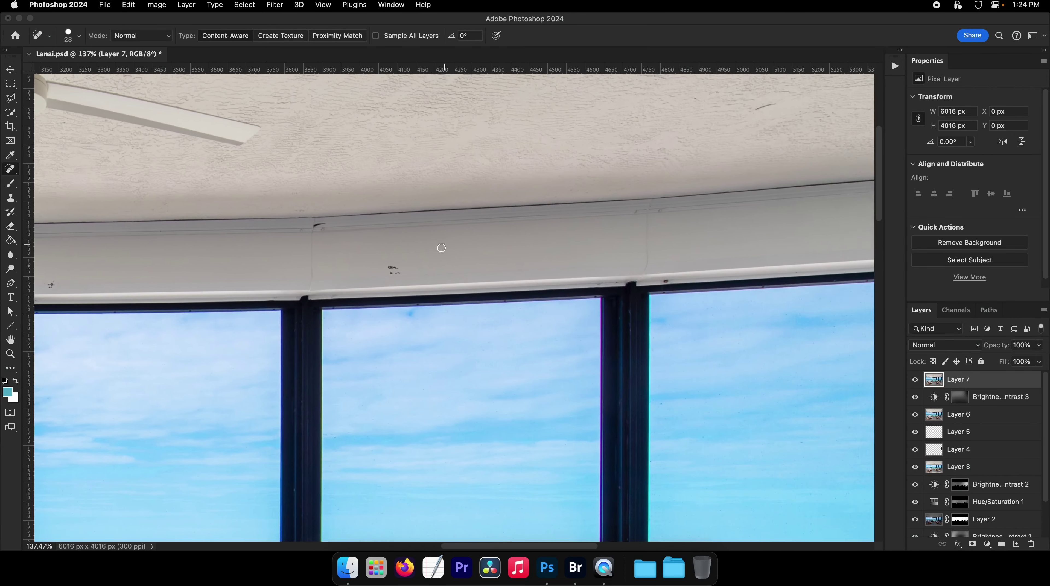
key(super+space)
drag(396, 259, 447, 259)
right_click(369, 259)
click(374, 237)
key(j)
drag(386, 274, 394, 286)
Step: Remove the small dark mark low on the beam above the central windows with the Spot Healing Brush
scroll(534, 290, left, 8)
drag(154, 279, 329, 253)
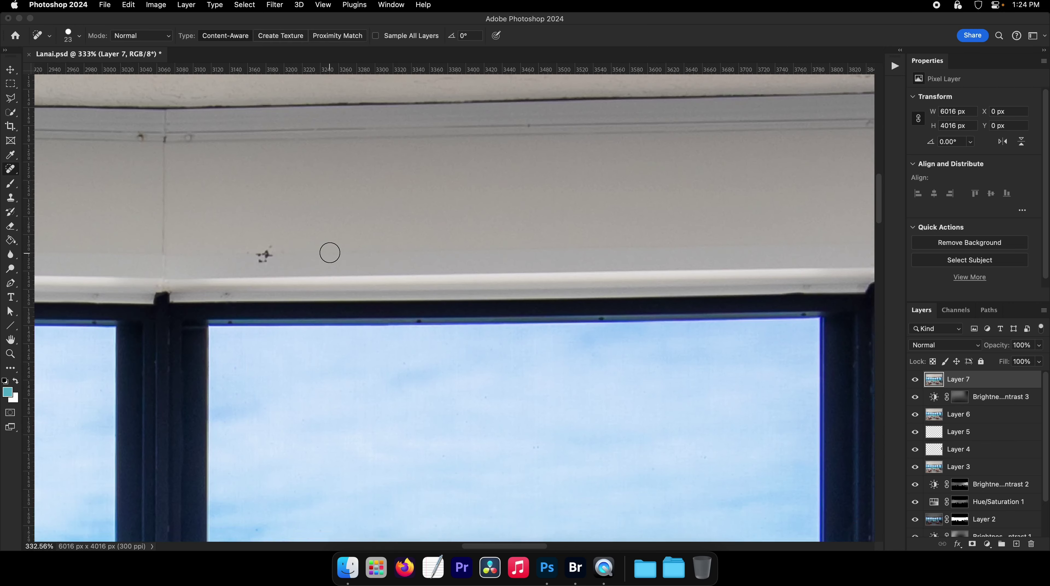
drag(256, 262, 256, 263)
Step: Heal the cracked beam joint and the dark chips around it above the repaired right post
scroll(445, 273, right, 10)
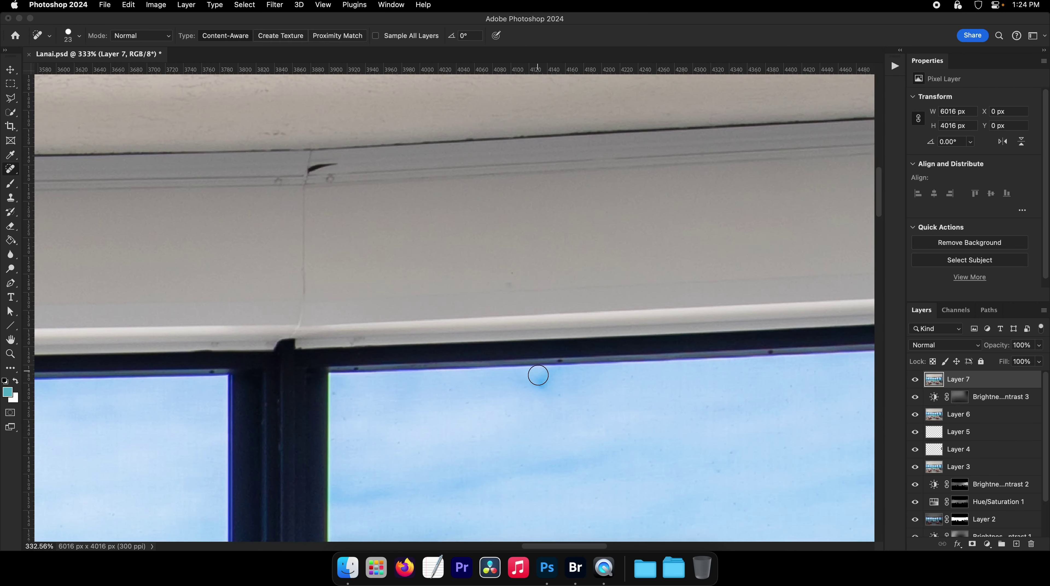
scroll(638, 364, right, 15)
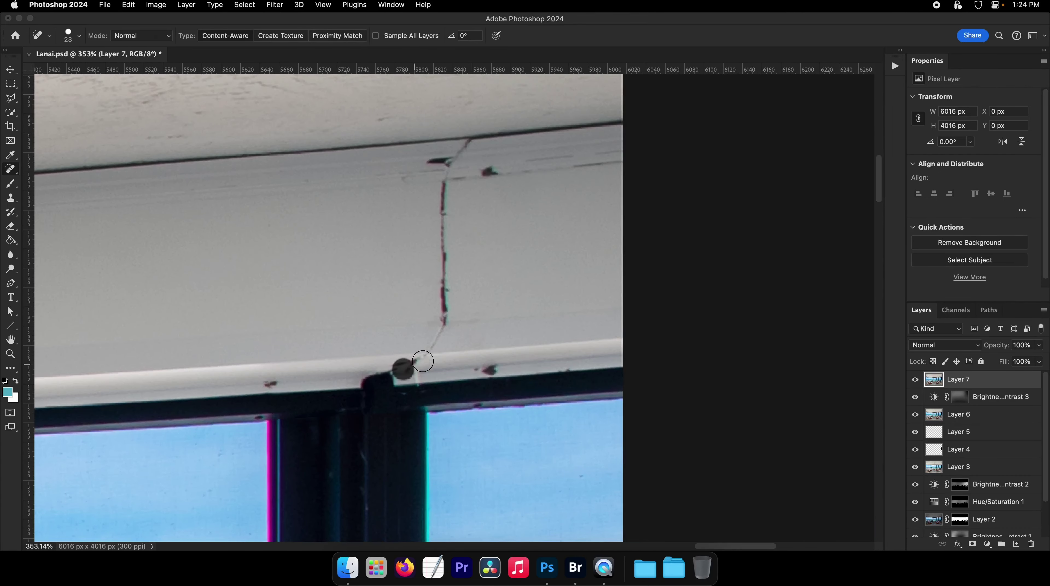
drag(422, 361, 456, 138)
drag(443, 189, 446, 154)
drag(428, 164, 486, 172)
Step: Review the retouched beam and the whole image at a reduced zoom level
drag(536, 284, 397, 288)
mouse_move(386, 248)
mouse_down()
mouse_move(479, 243)
mouse_move(414, 227)
mouse_up()
mouse_move(458, 238)
mouse_down()
mouse_move(380, 247)
mouse_move(380, 274)
mouse_move(476, 234)
mouse_up()
drag(437, 240, 462, 248)
drag(445, 253, 512, 262)
drag(486, 263, 493, 264)
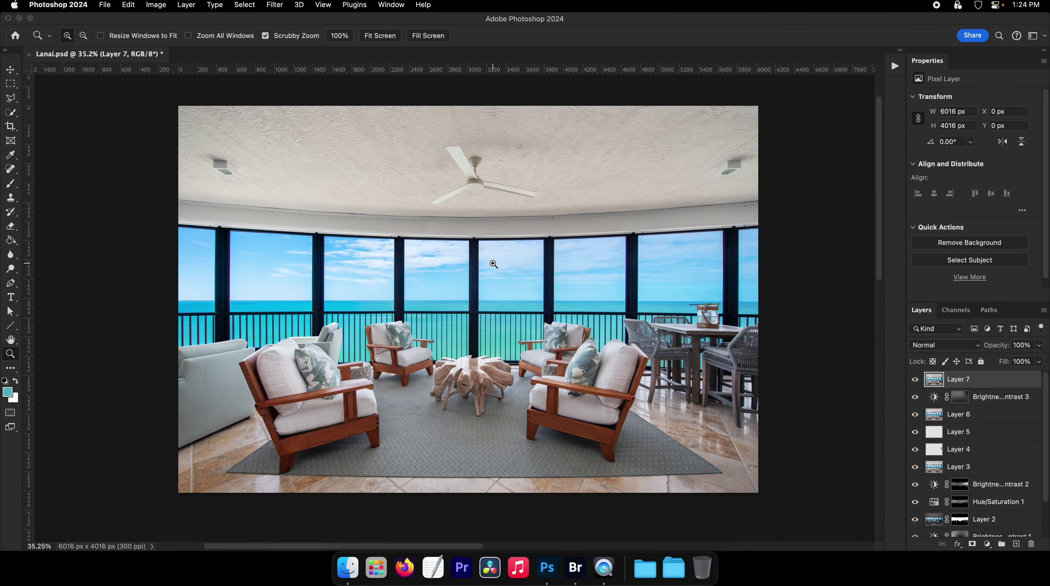
key(super+0)
key(super+minus)
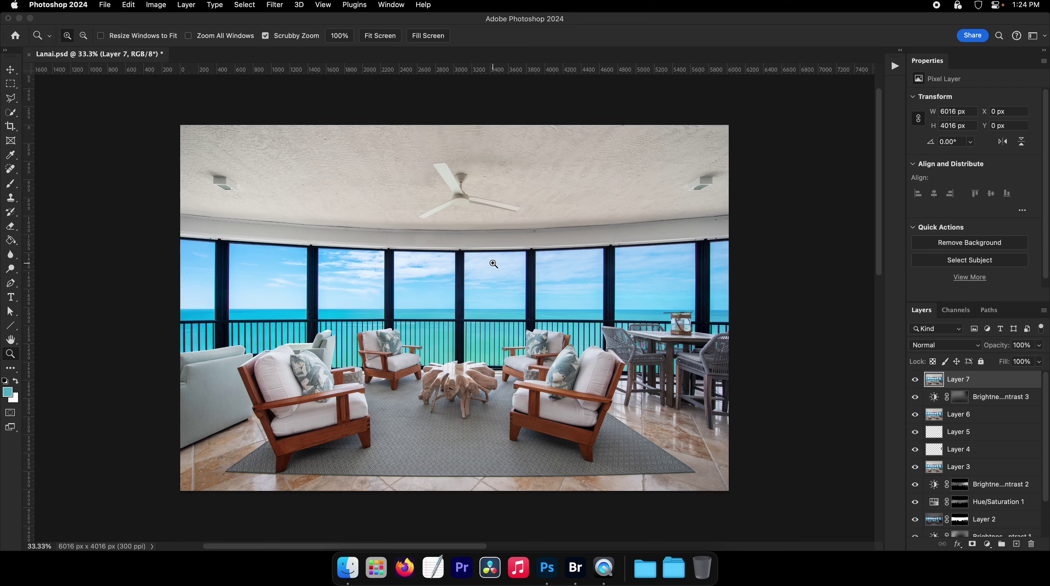
Step: Inspect the wooden back and cushion edge of the rear left armchair up close for colour fringing and bright spots
drag(374, 271, 406, 272)
drag(326, 378, 403, 281)
key(v)
scroll(406, 284, up, 6)
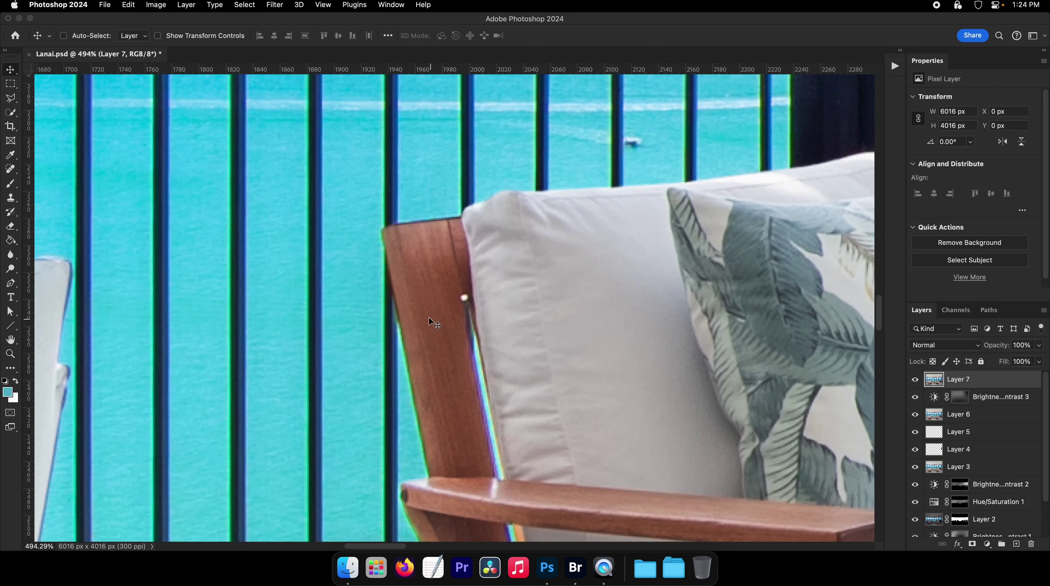
scroll(413, 288, up, 6)
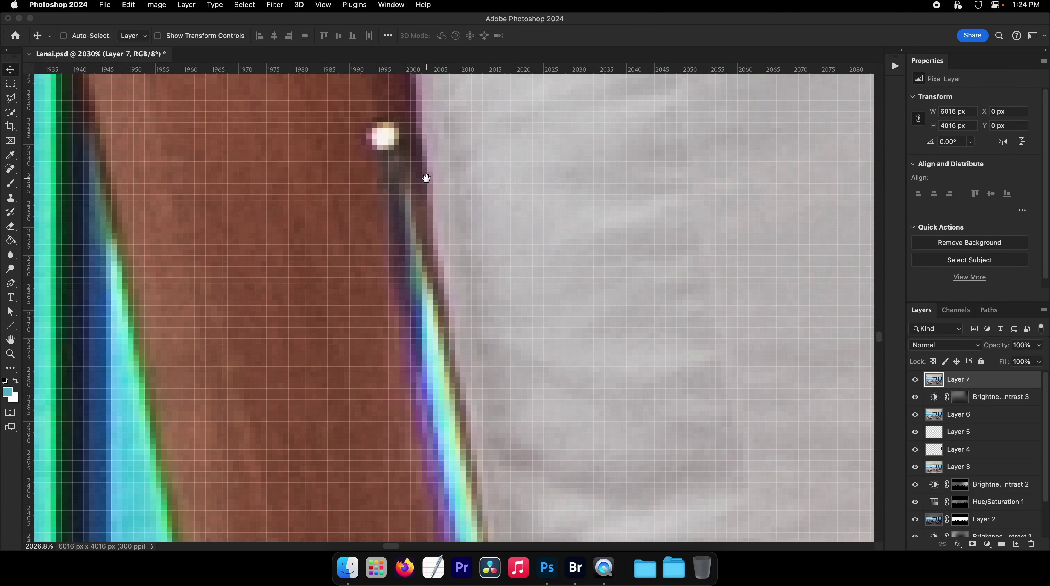
key(z)
scroll(410, 273, down, 10)
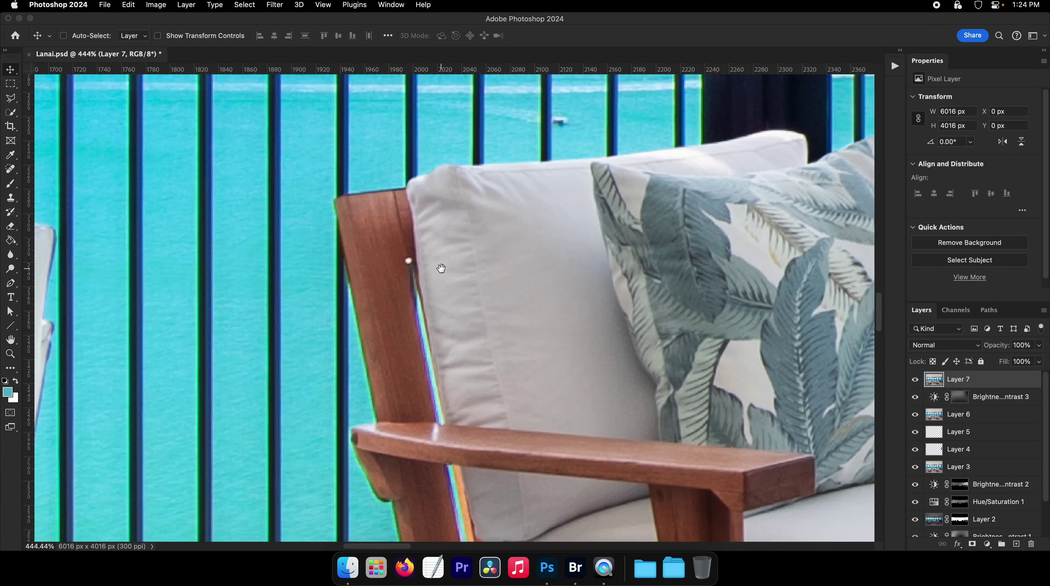
Step: Run the lab_sharpening action and apply its Unsharp Mask with amount 50%, radius 20.0 pixels and threshold 2 levels
key(v)
scroll(448, 275, down, 4)
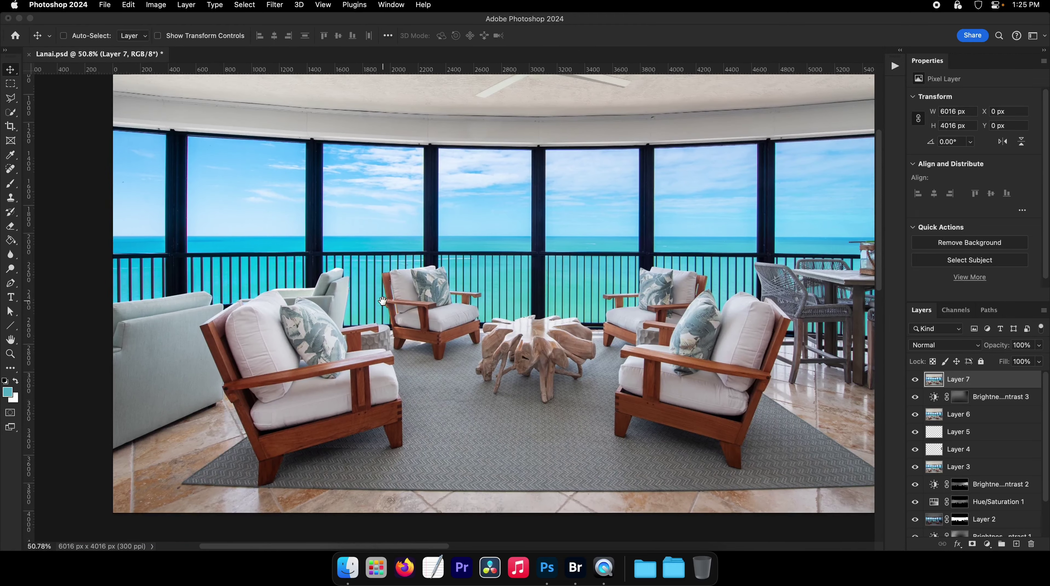
click(104, 5)
mouse_move(205, 20)
click(299, 79)
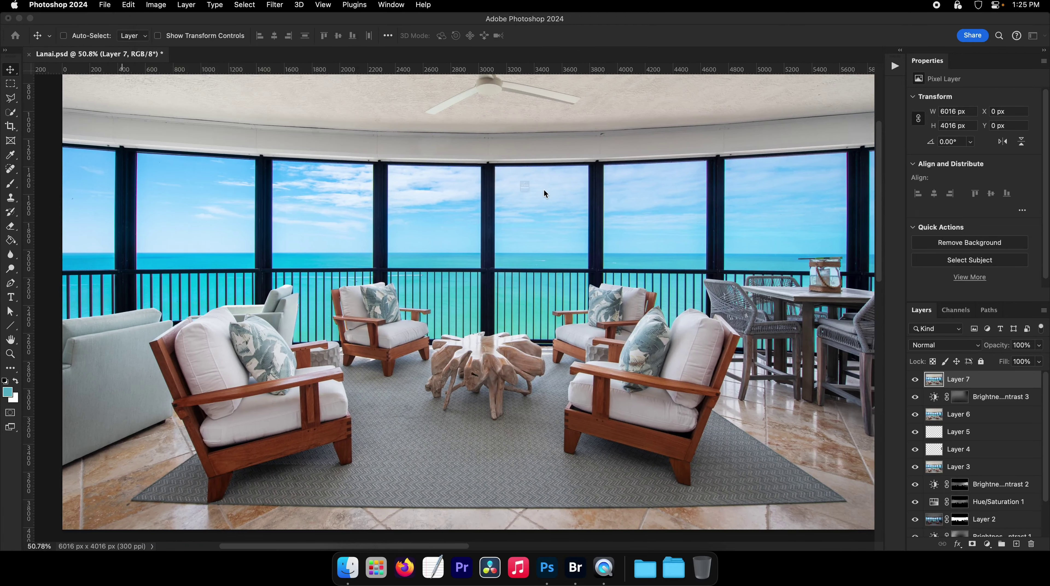
key(Return)
click(896, 68)
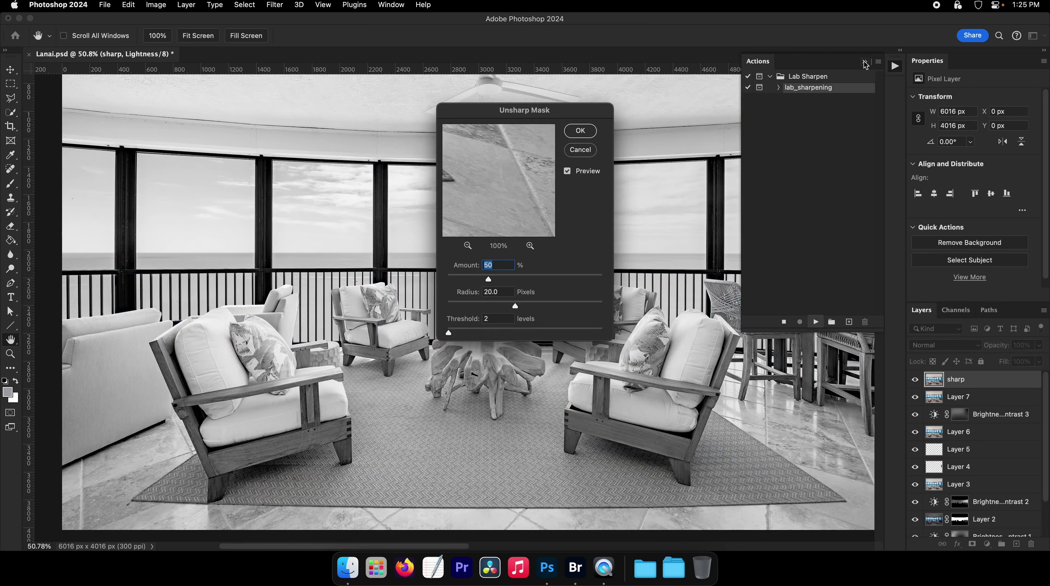
click(865, 61)
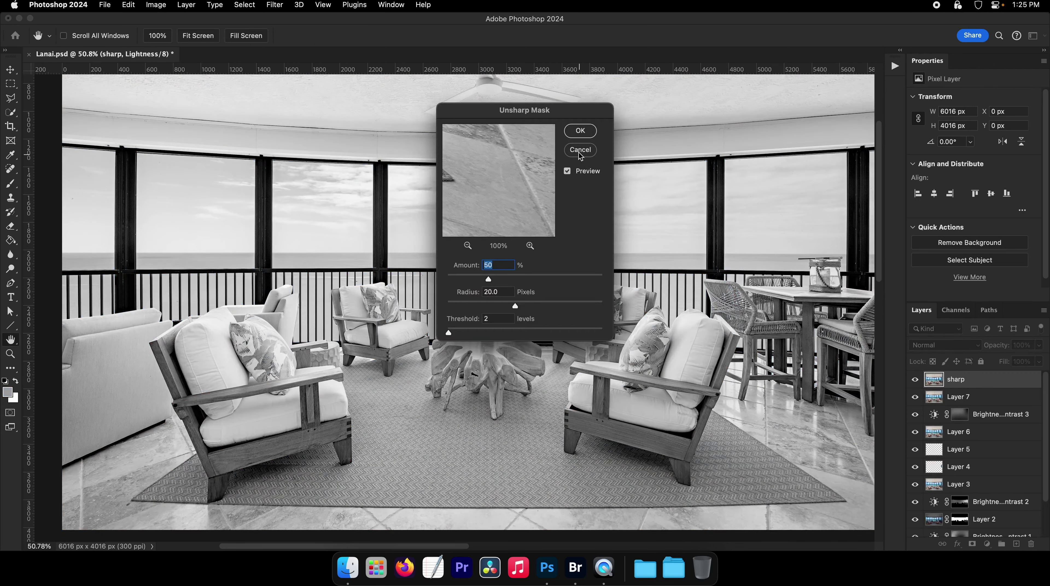
click(580, 131)
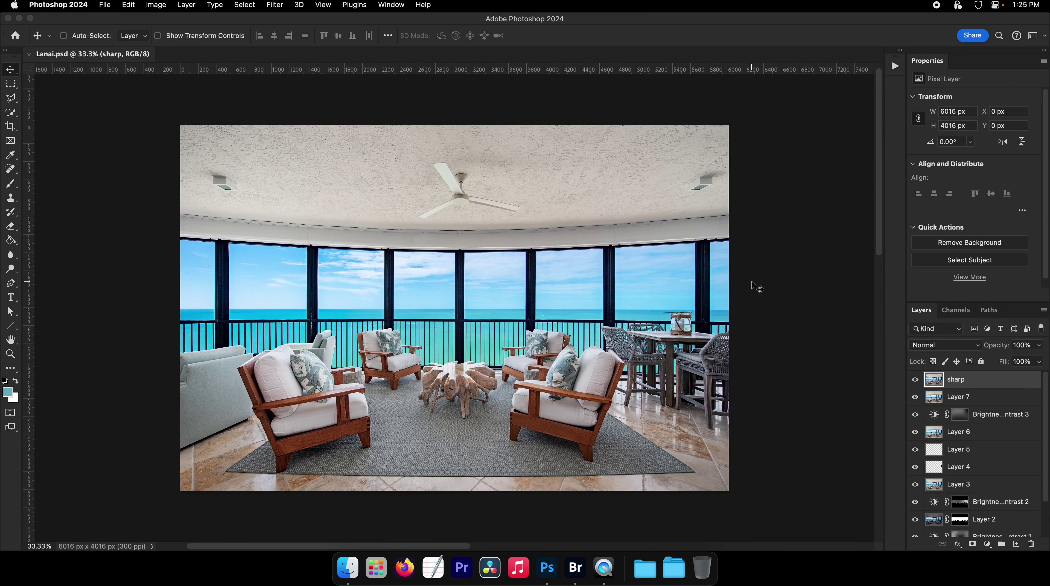
Step: Review the sharpened image as a whole and up close around the windows, railing, rear armchairs and driftwood table
drag(639, 297, 657, 300)
key(super+0)
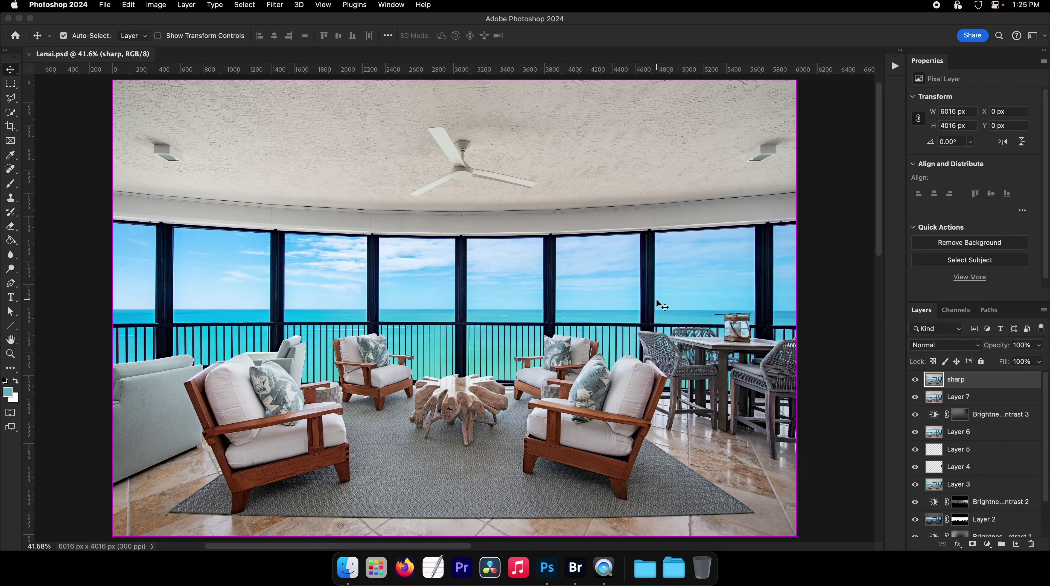
key(super+minus)
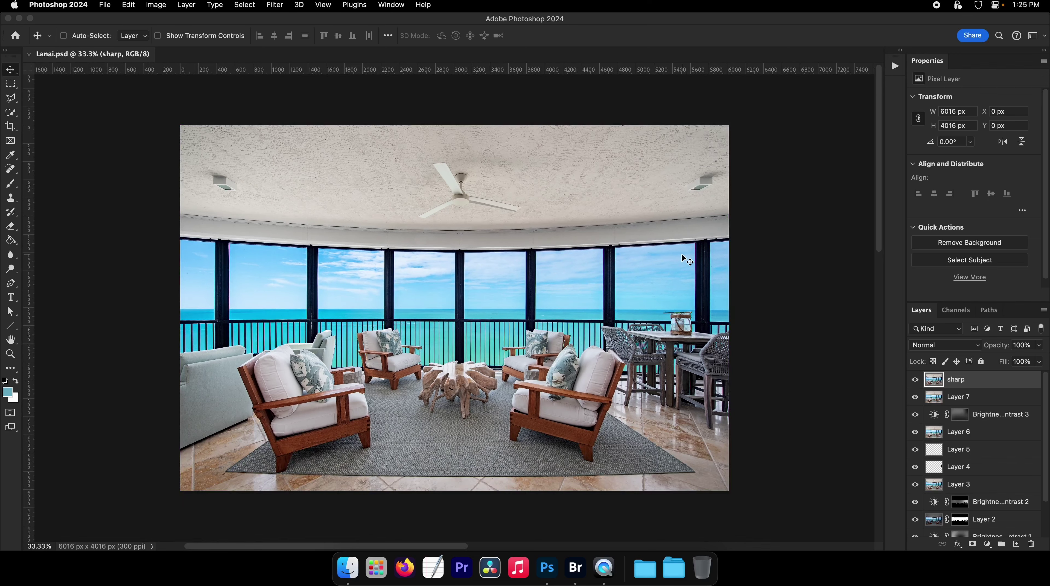
drag(459, 287, 329, 254)
drag(514, 326, 329, 309)
mouse_move(476, 345)
mouse_down()
mouse_move(465, 308)
mouse_move(544, 289)
mouse_up()
drag(392, 310, 564, 303)
drag(419, 323, 563, 330)
scroll(477, 314, left, 5)
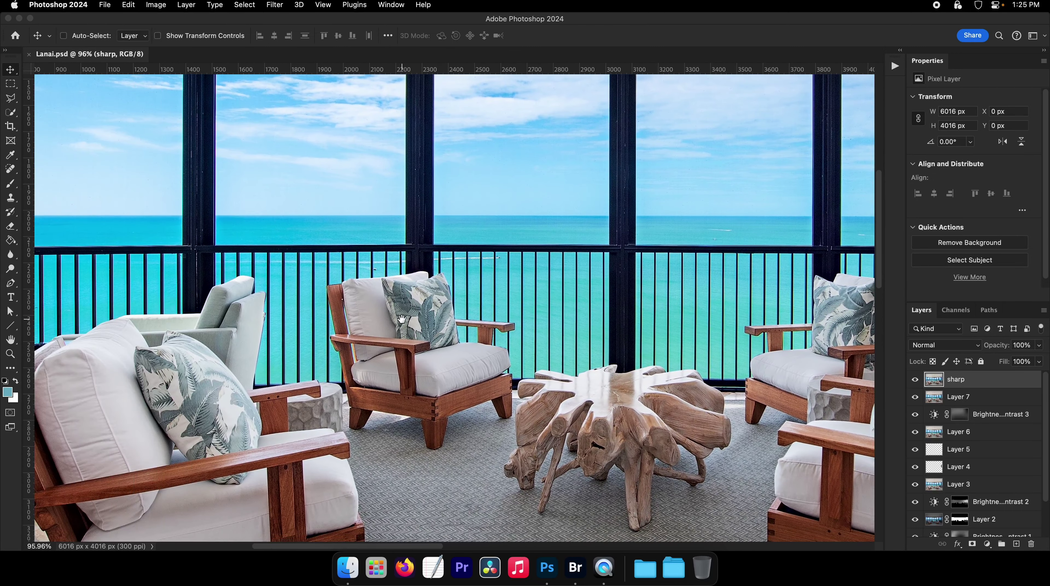
key(super+0)
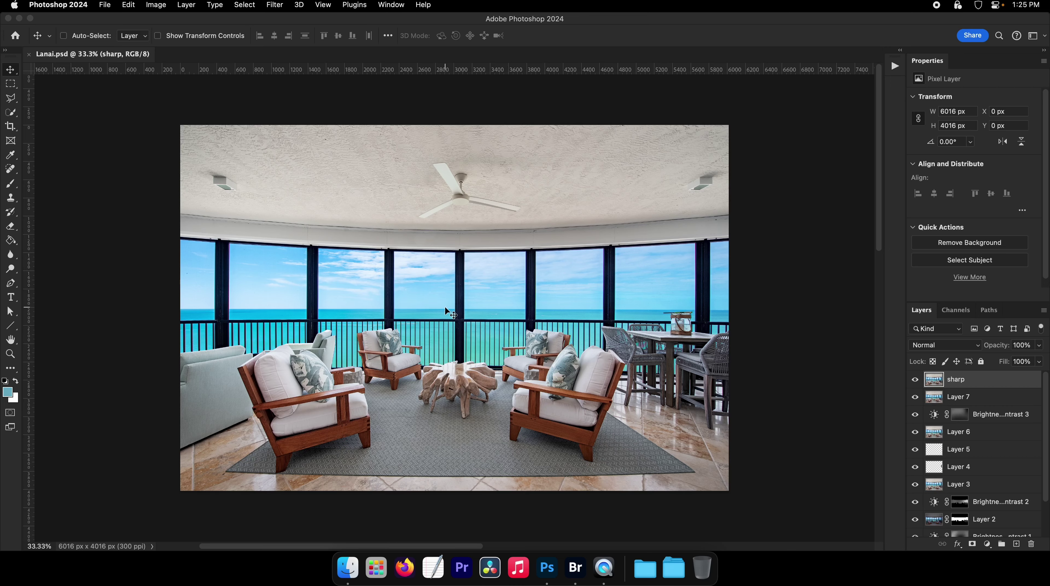
Step: Examine the sharpening on the front left armchair, sofa and rug at about 100%, then across to the opposite side of the lanai
key(z)
drag(229, 363, 247, 316)
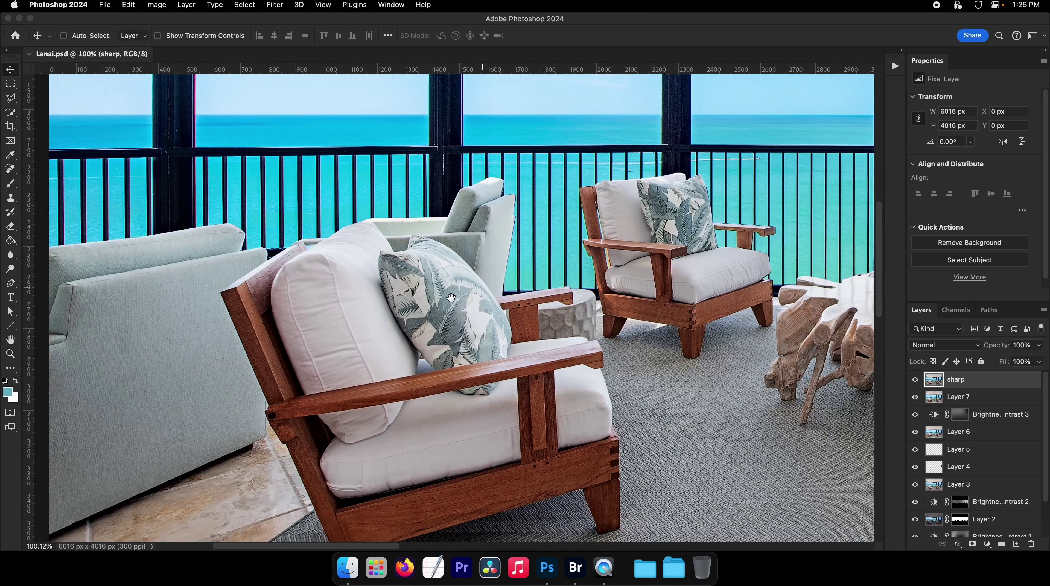
drag(862, 262, 645, 316)
scroll(651, 315, right, 10)
key(super+minus)
key(super+minus)
key(super+minus)
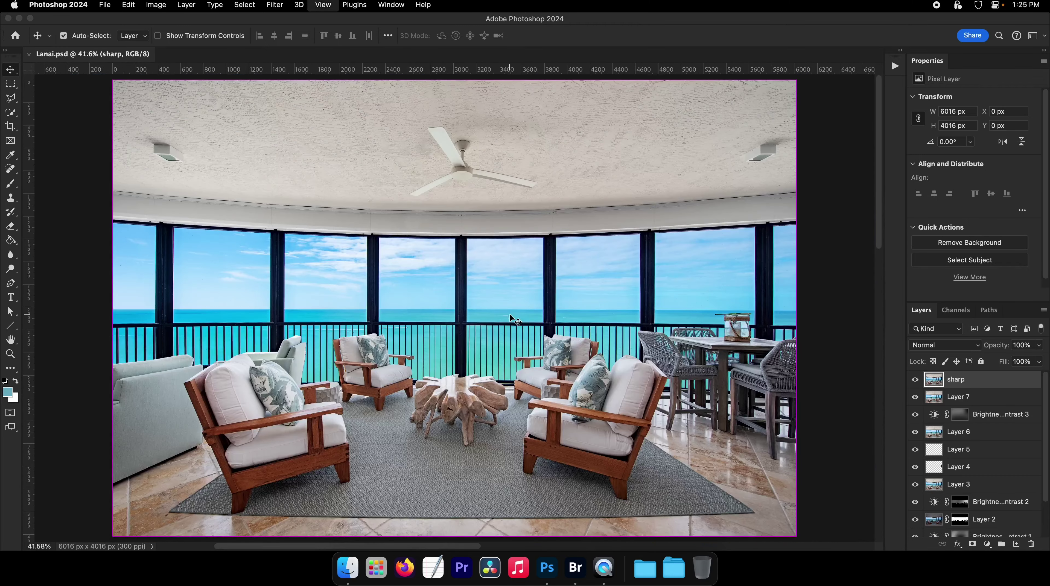